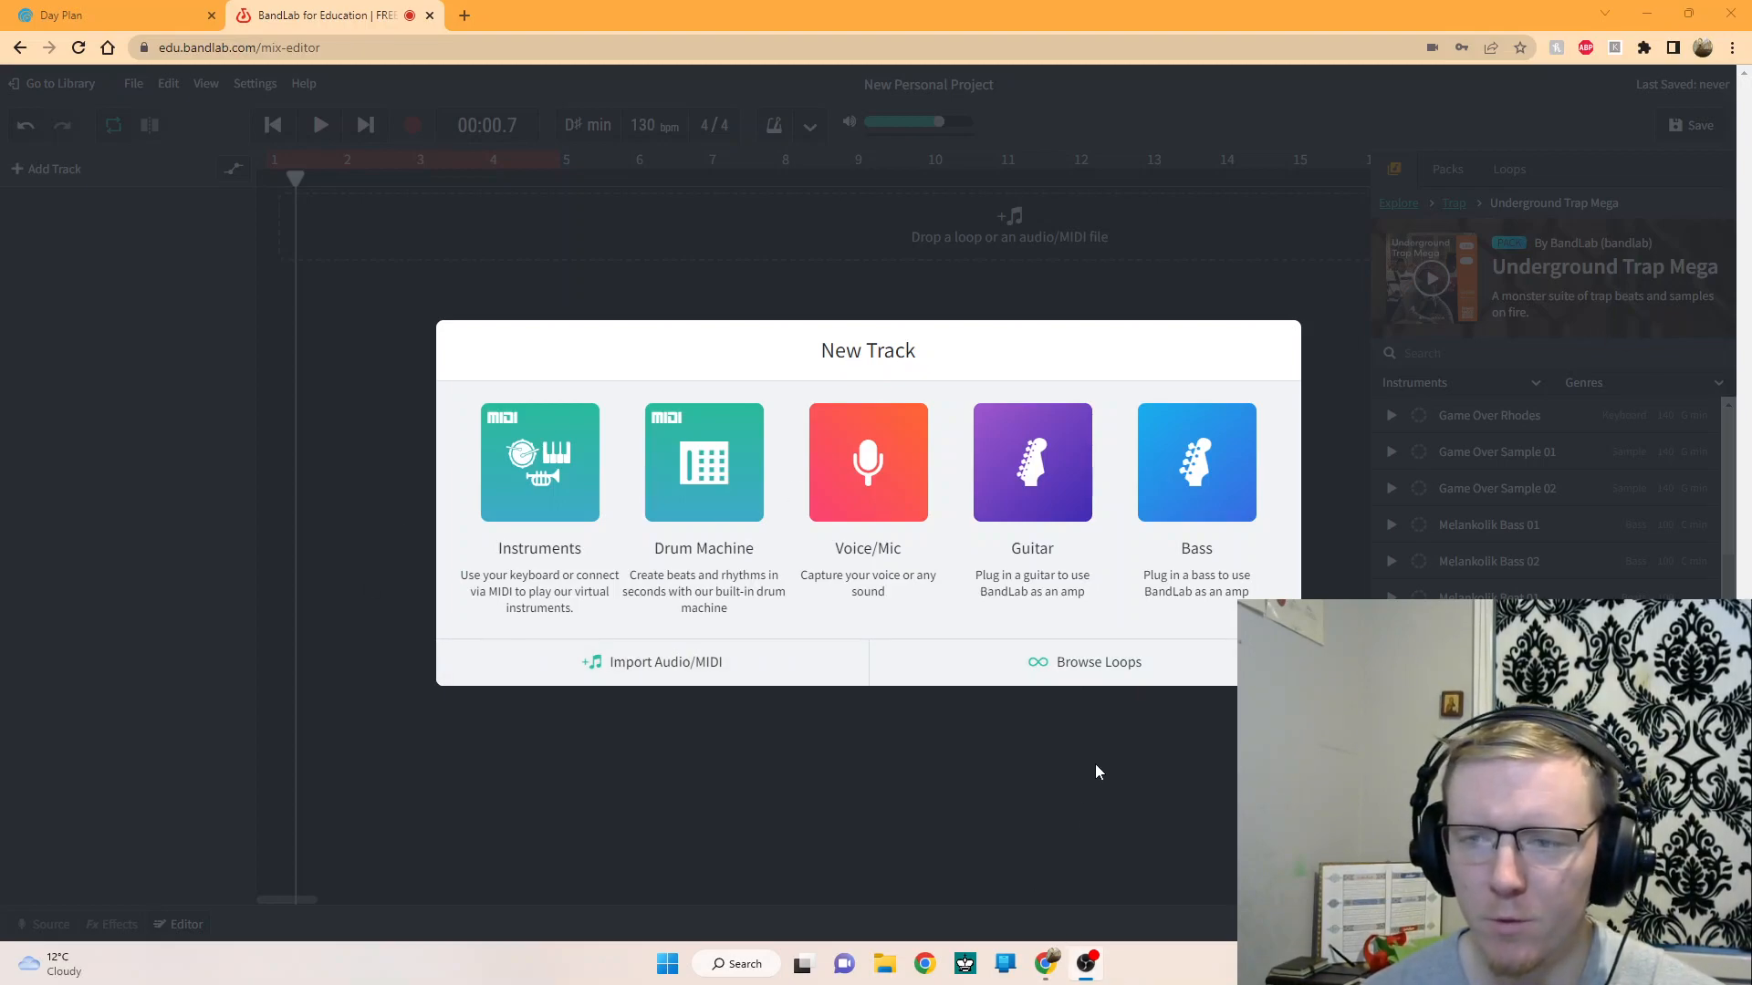
- Open the loop library's explore page for the new project and turn off cycle playback
click(1052, 667)
click(1395, 173)
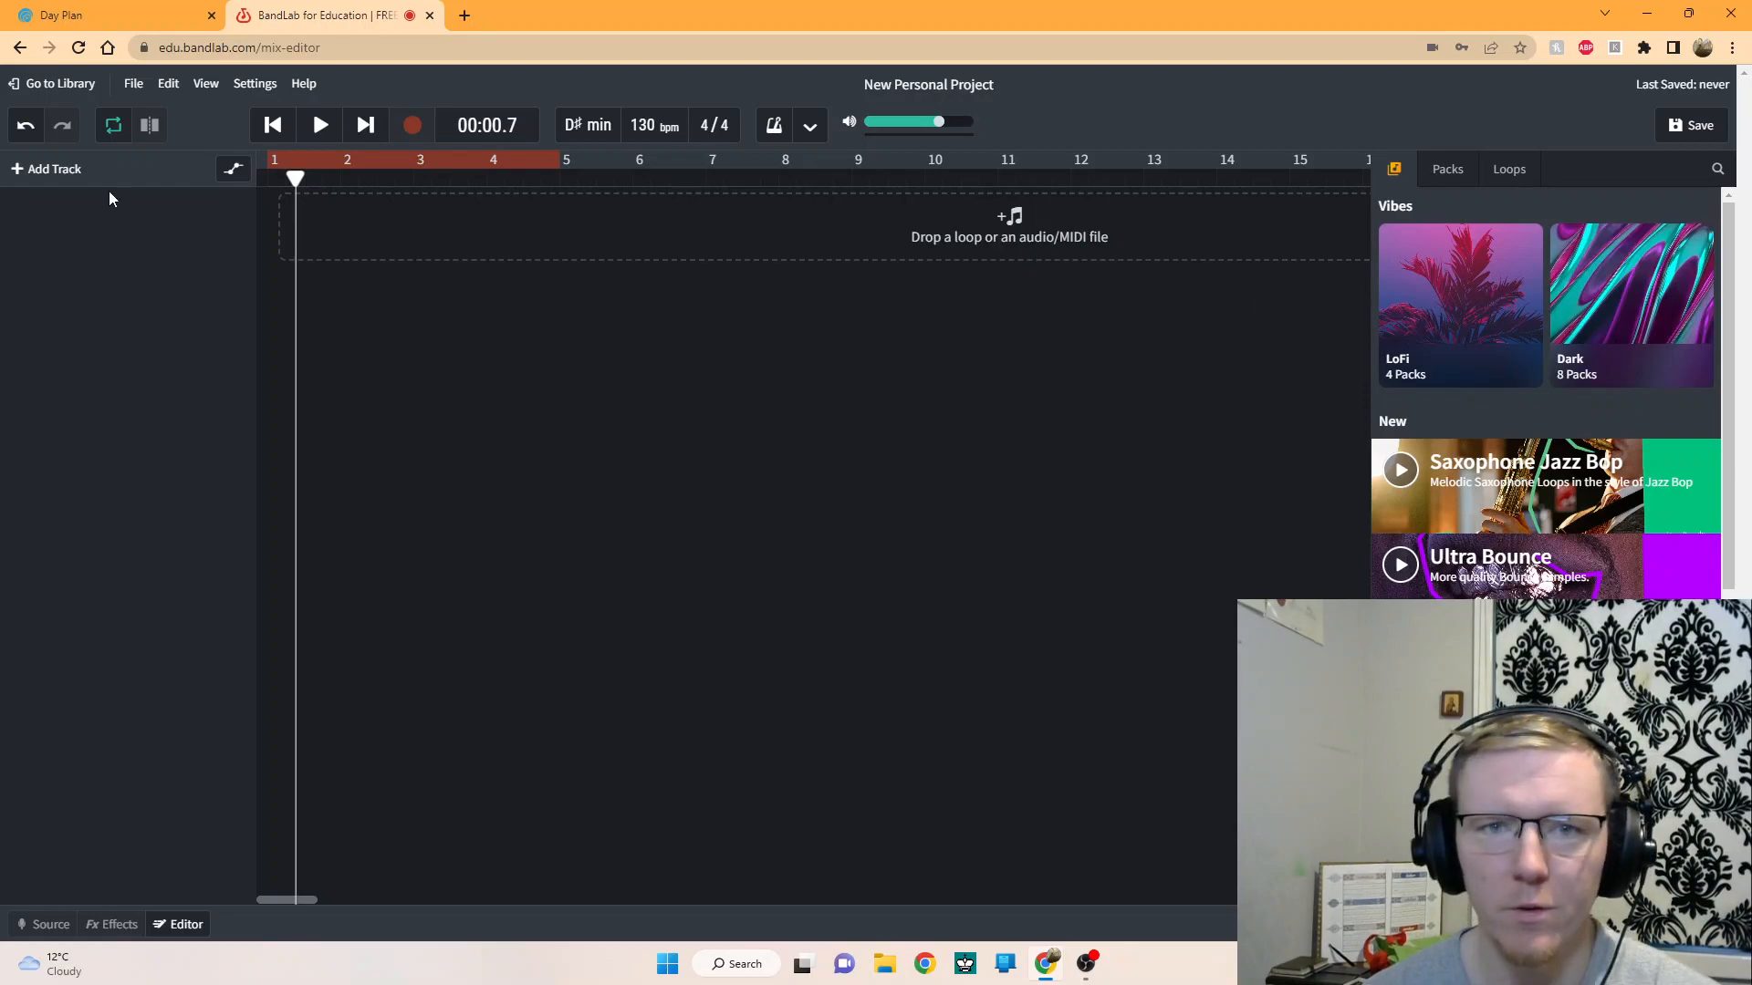
click(113, 125)
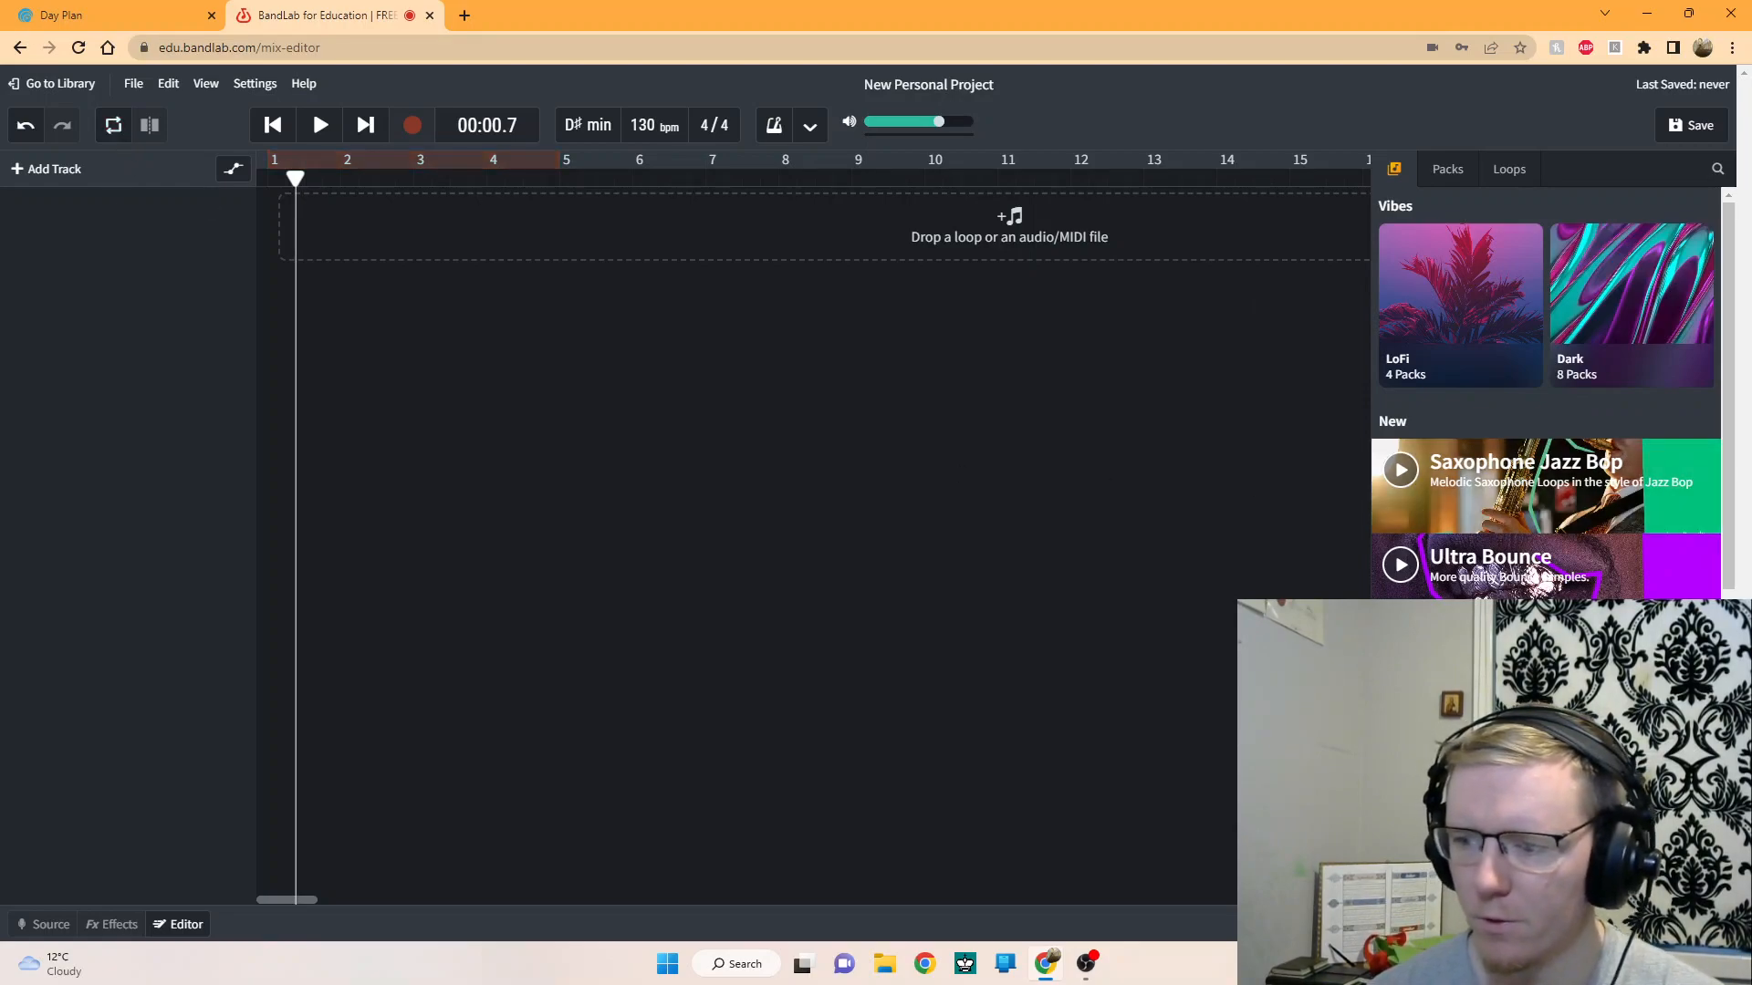
key(l)
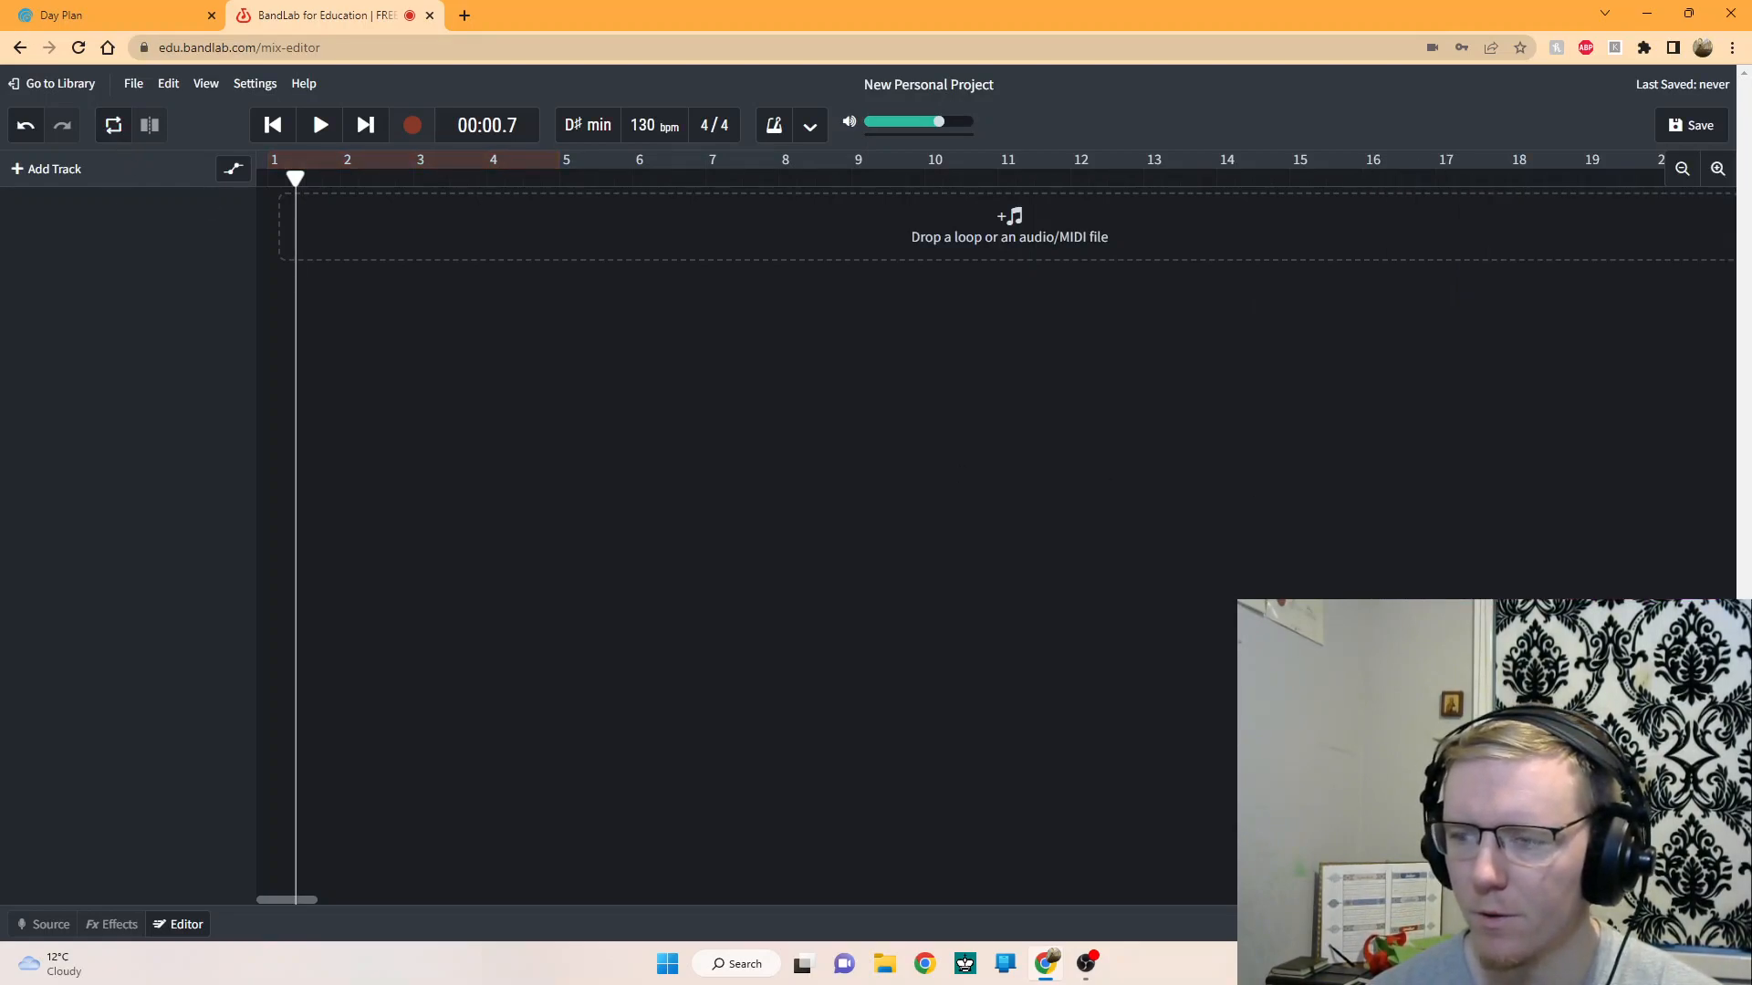
key(l)
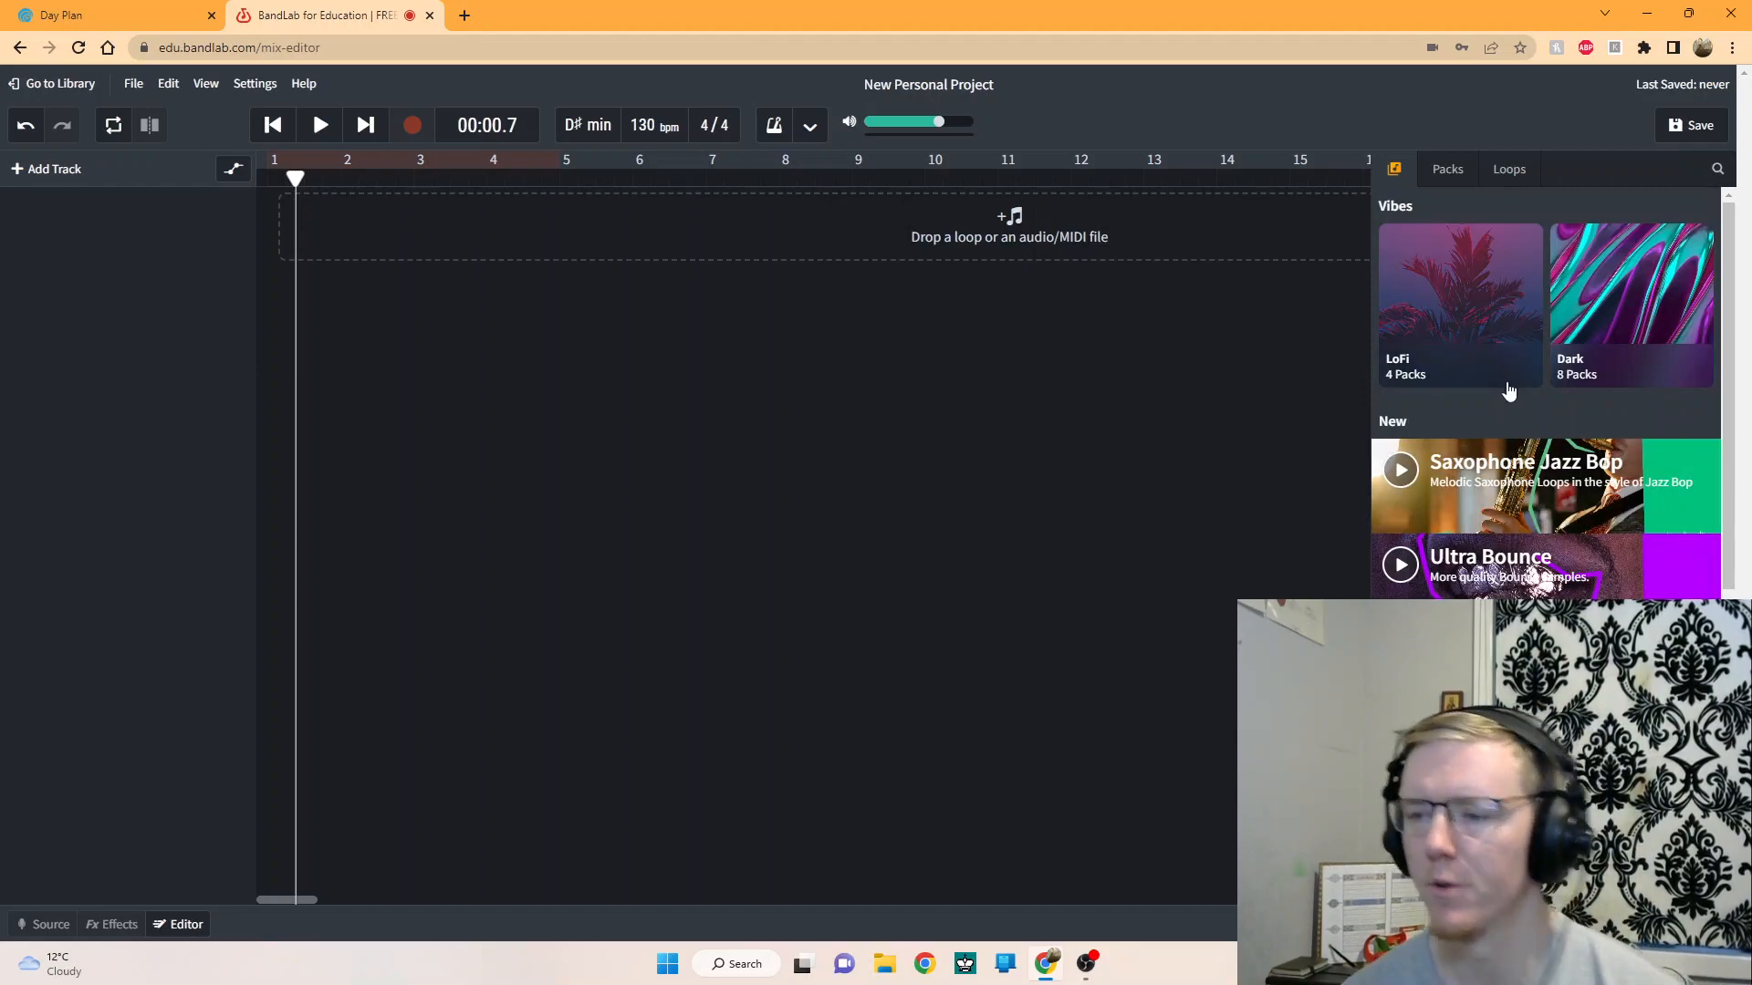
- Open the Sinister Trap Mega pack from the Trap collection in the loop library
scroll(1554, 570, down, 5)
click(1431, 390)
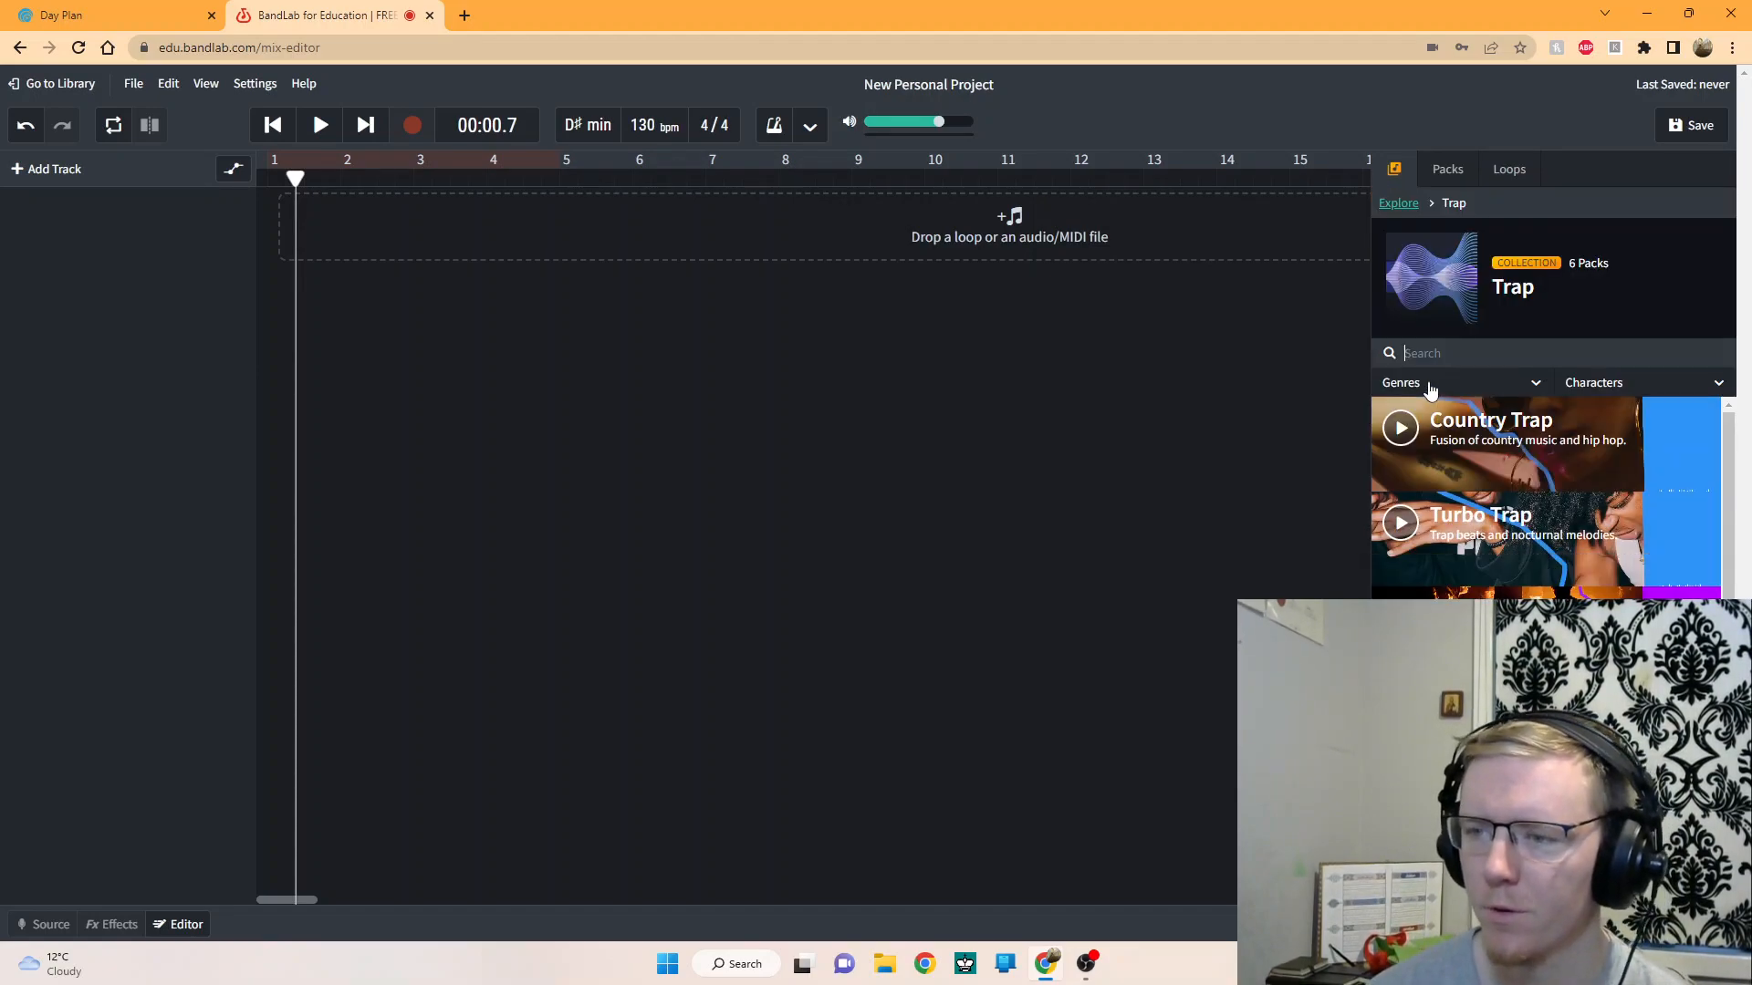
click(1456, 352)
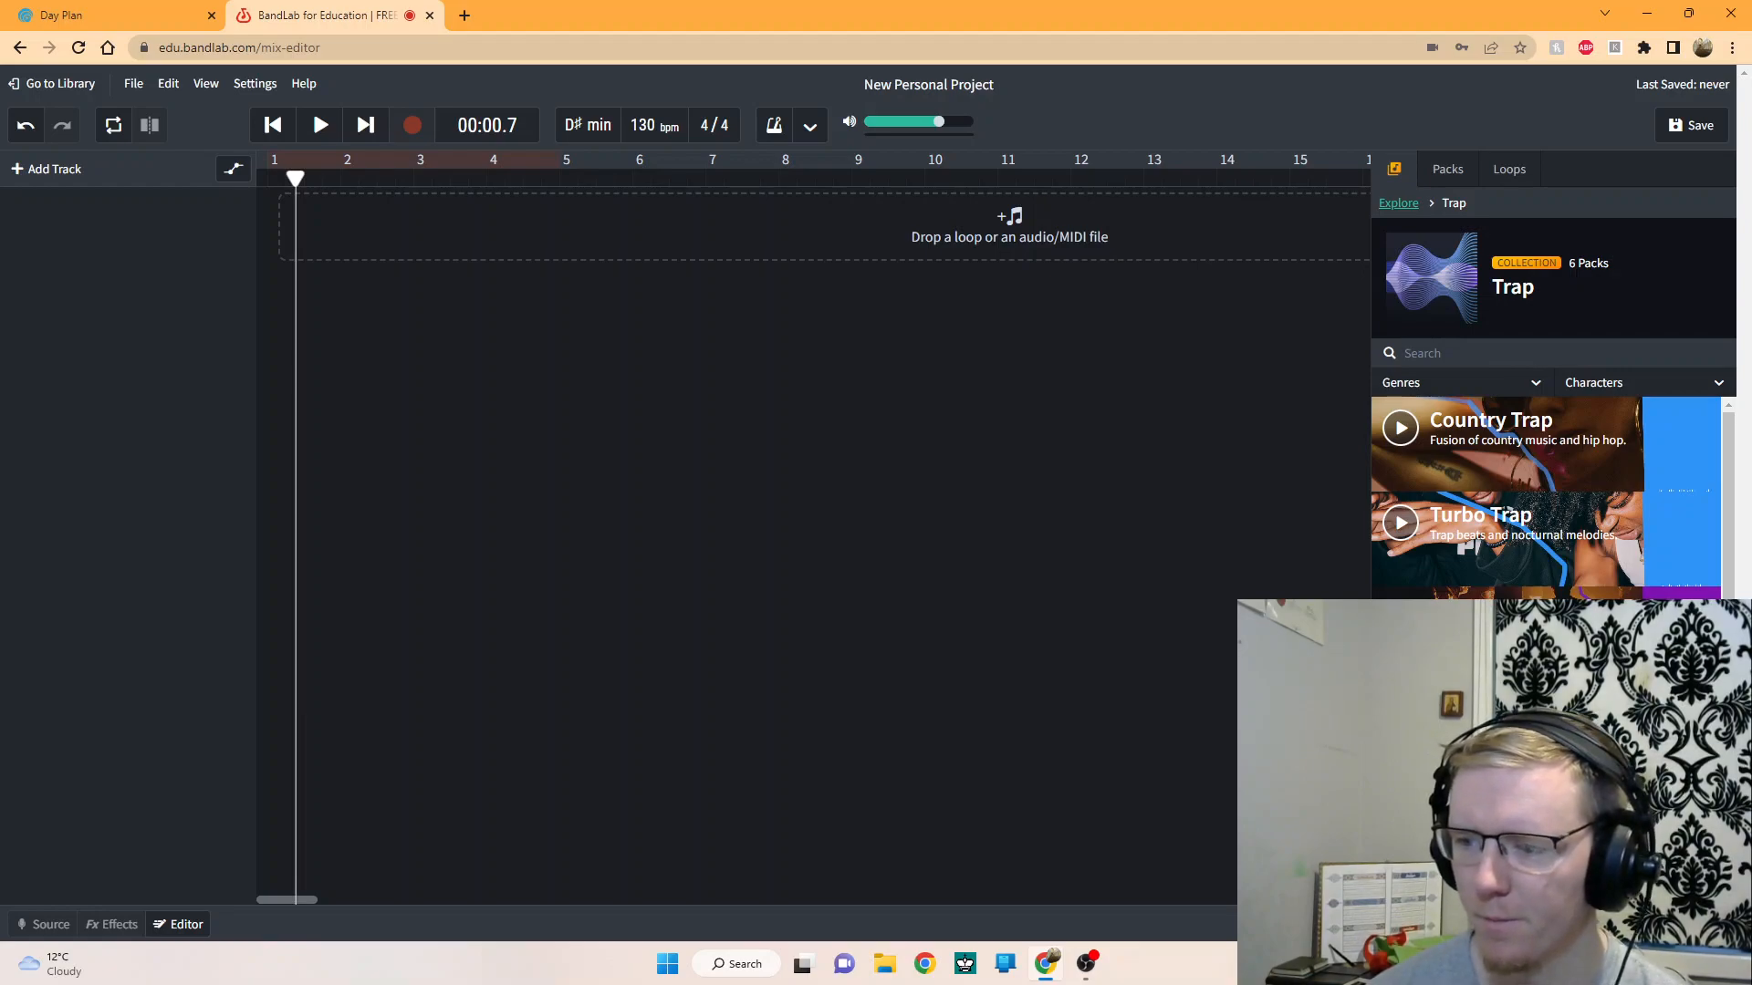
click(1515, 625)
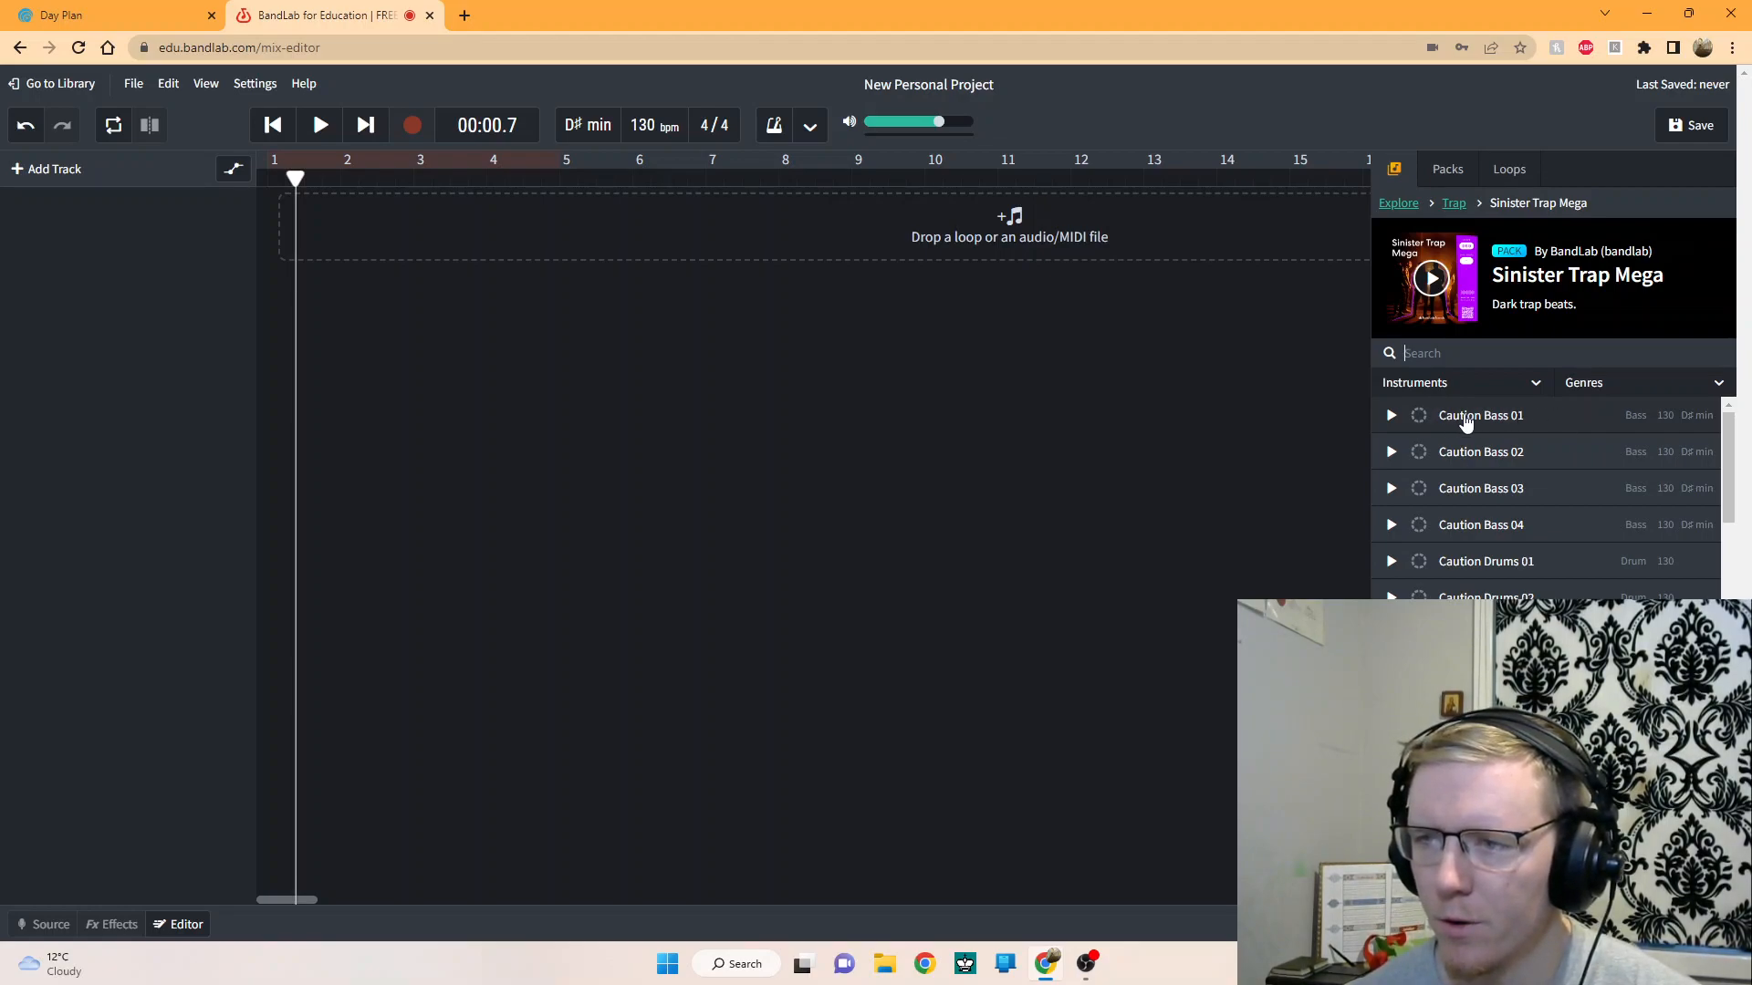
- Preview the Caution Bass 01 loop from the Sinister Trap Mega pack
click(1391, 417)
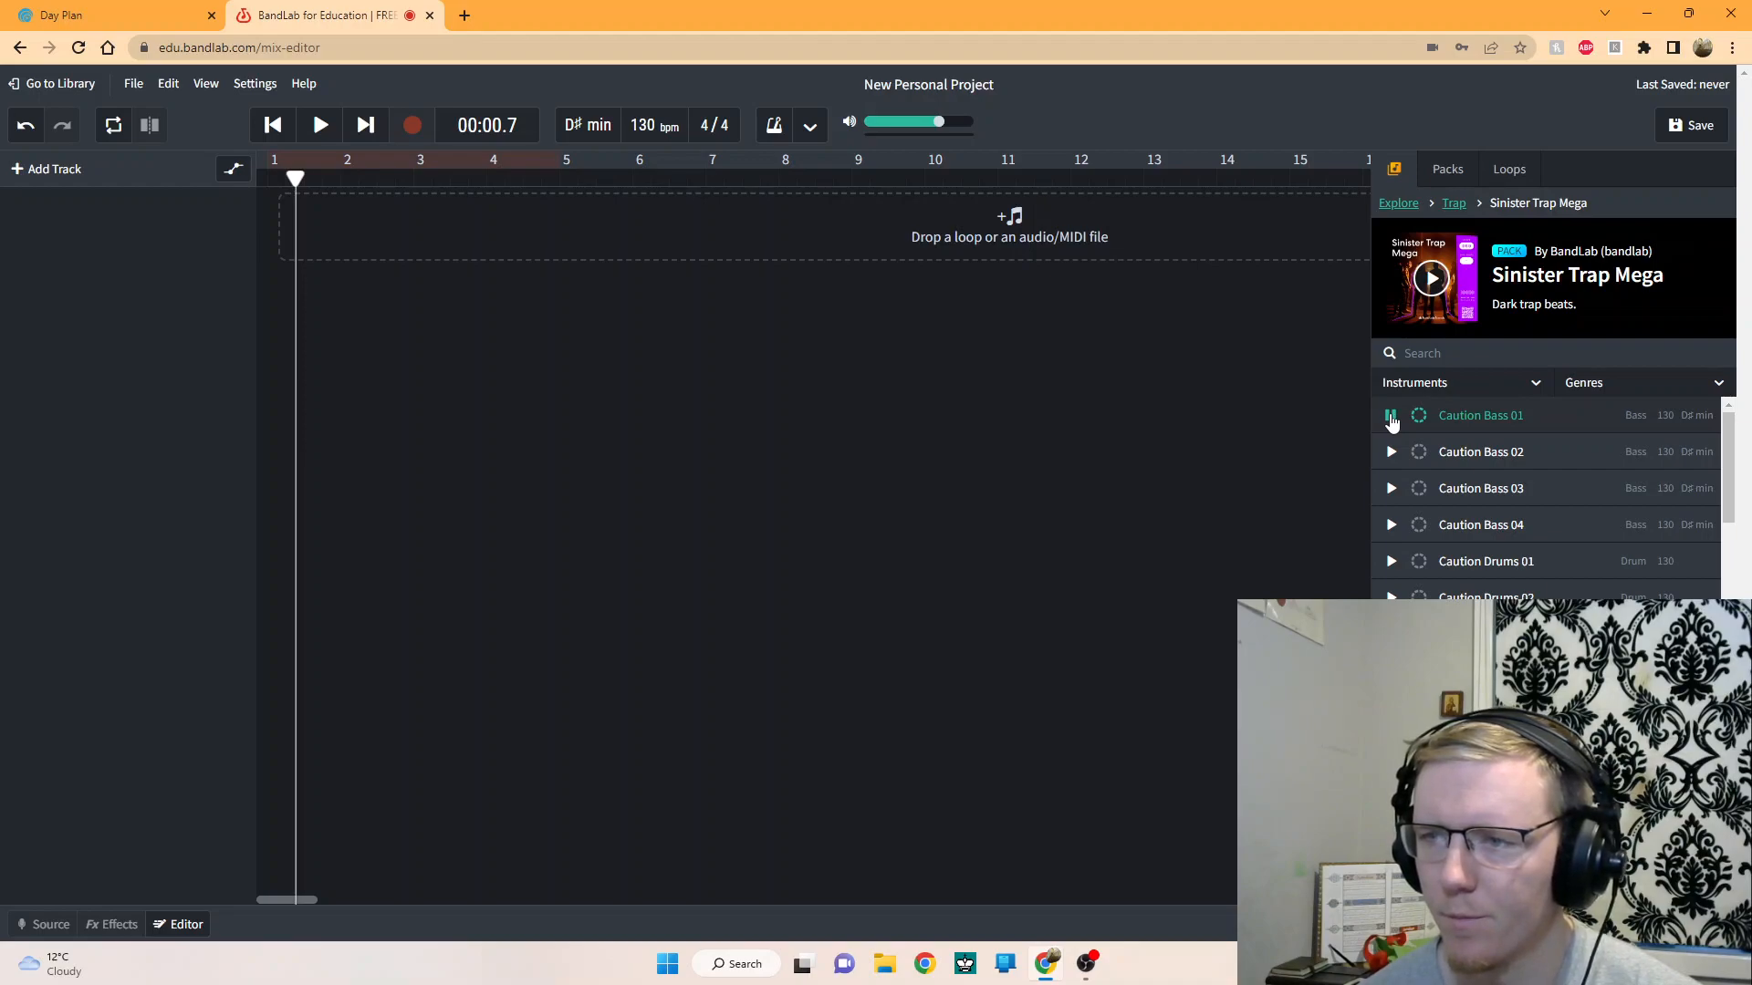
click(1392, 417)
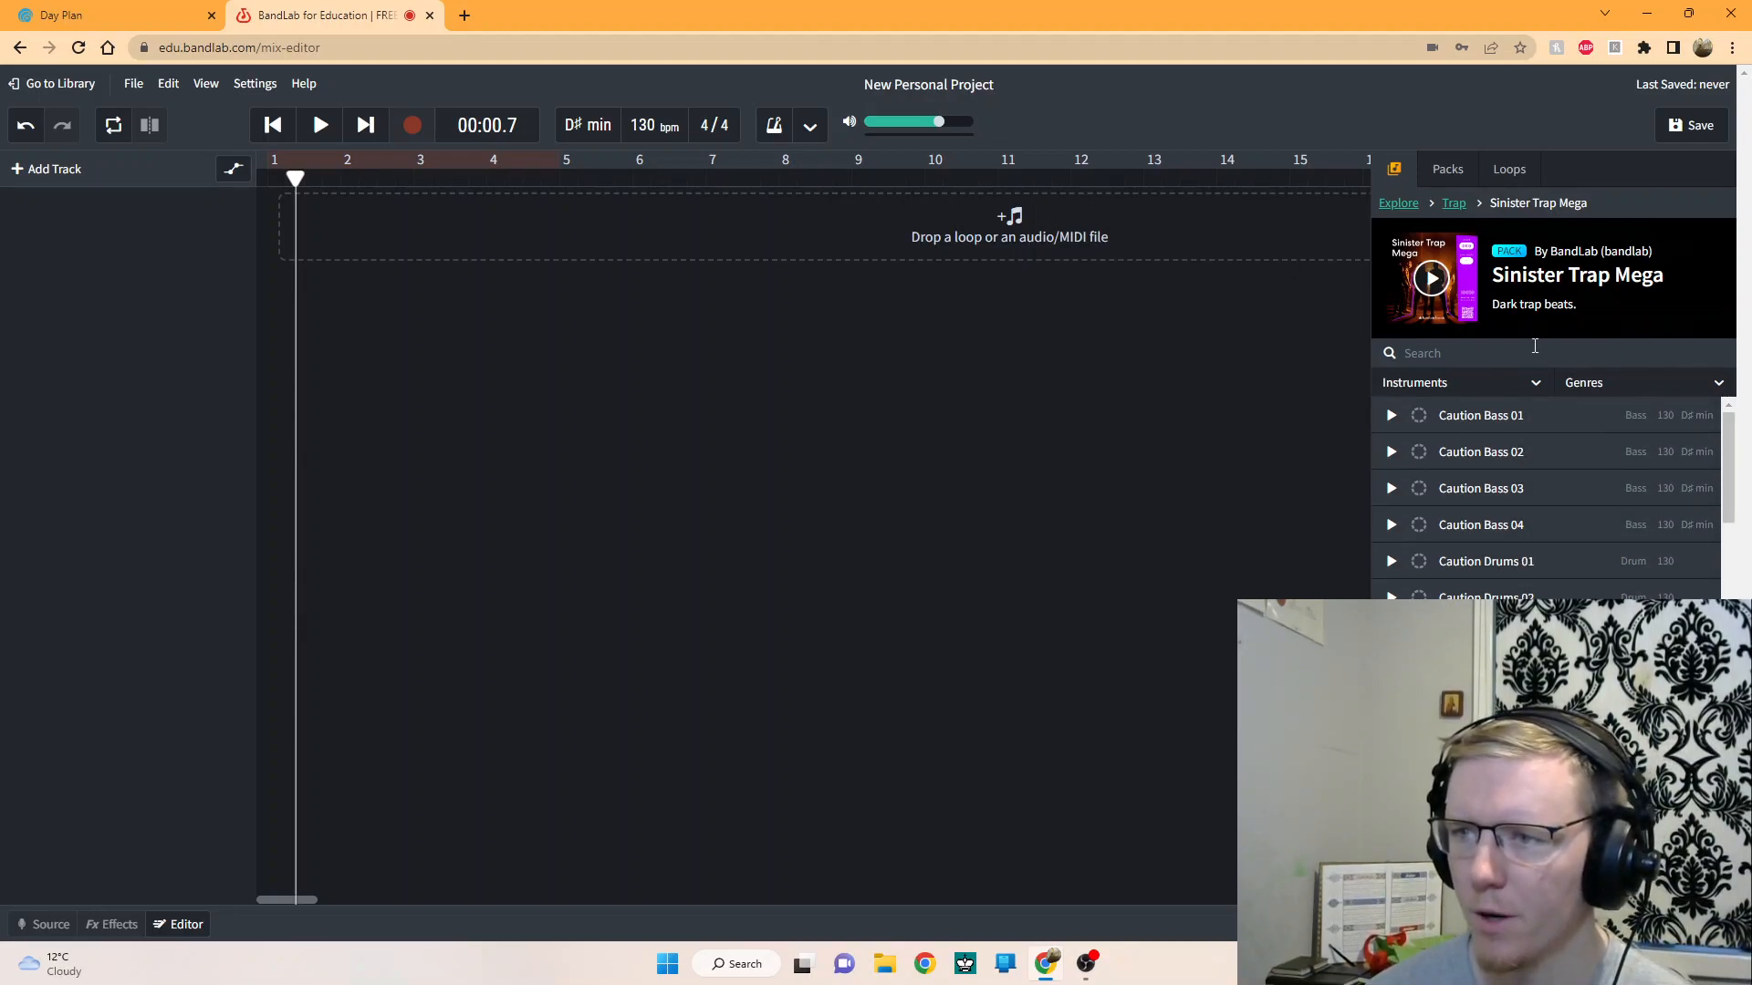
drag(1730, 441, 1423, 638)
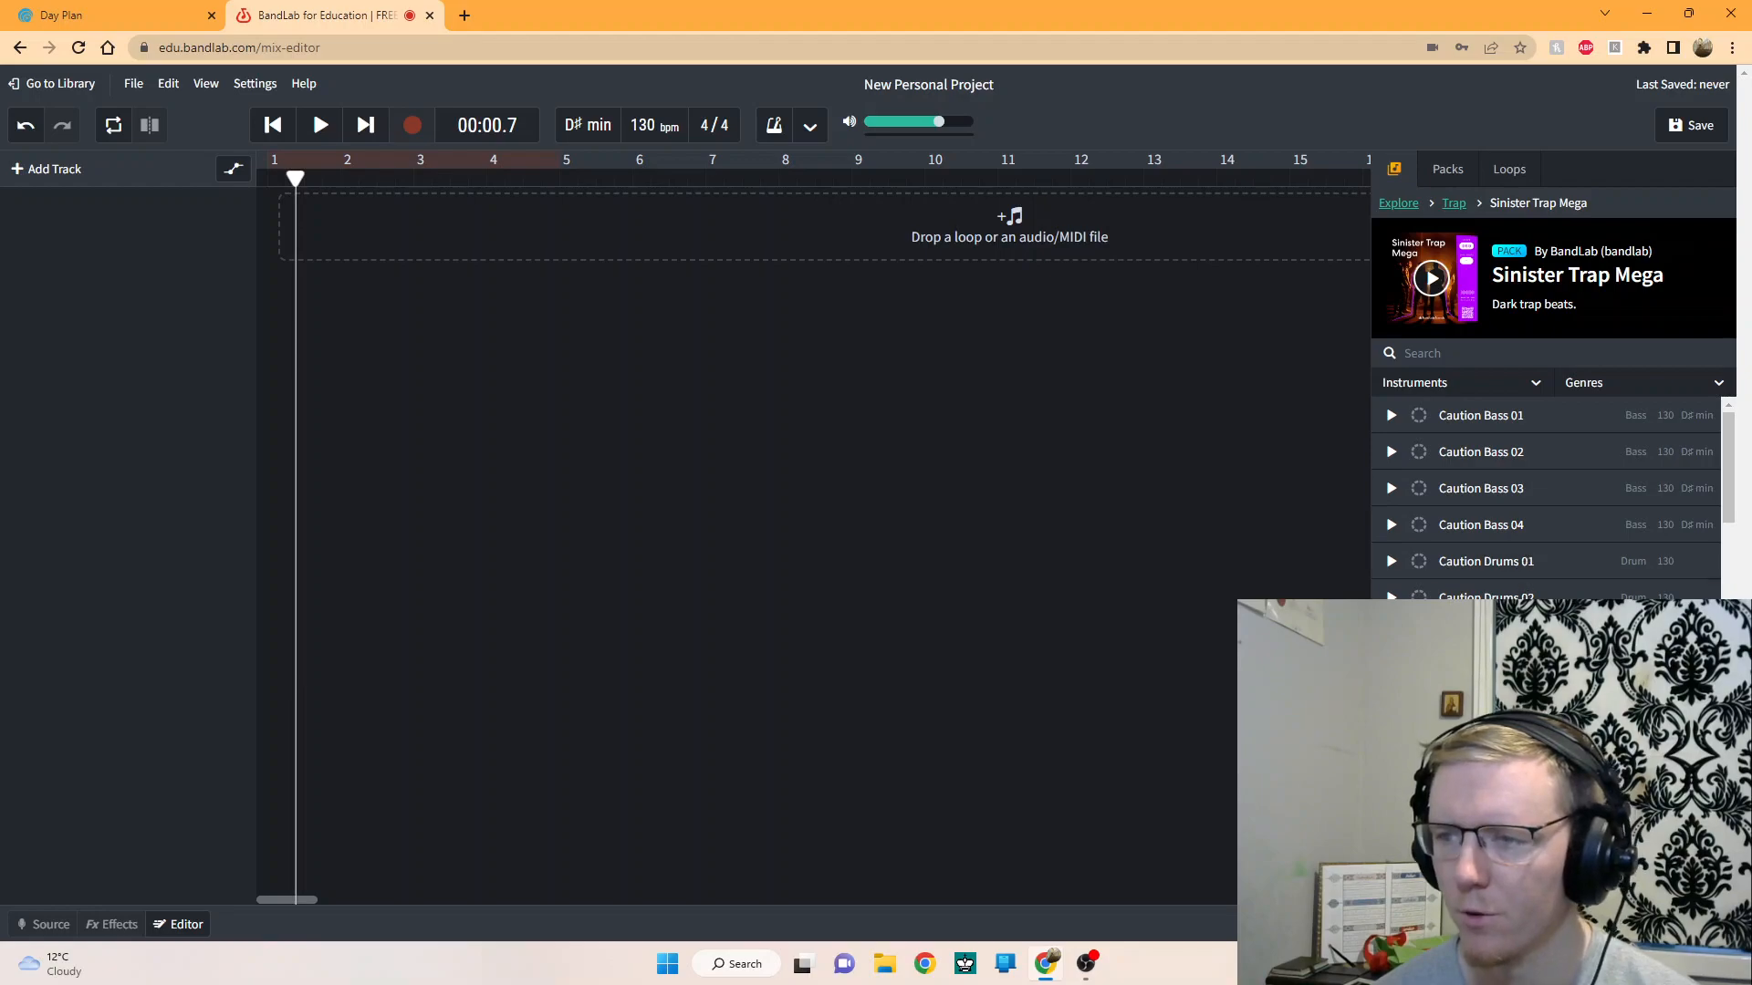
- Preview the Caution Drums 01 and 02 loops and place Caution Drums 01 on a new track starting at bar 1
click(1390, 562)
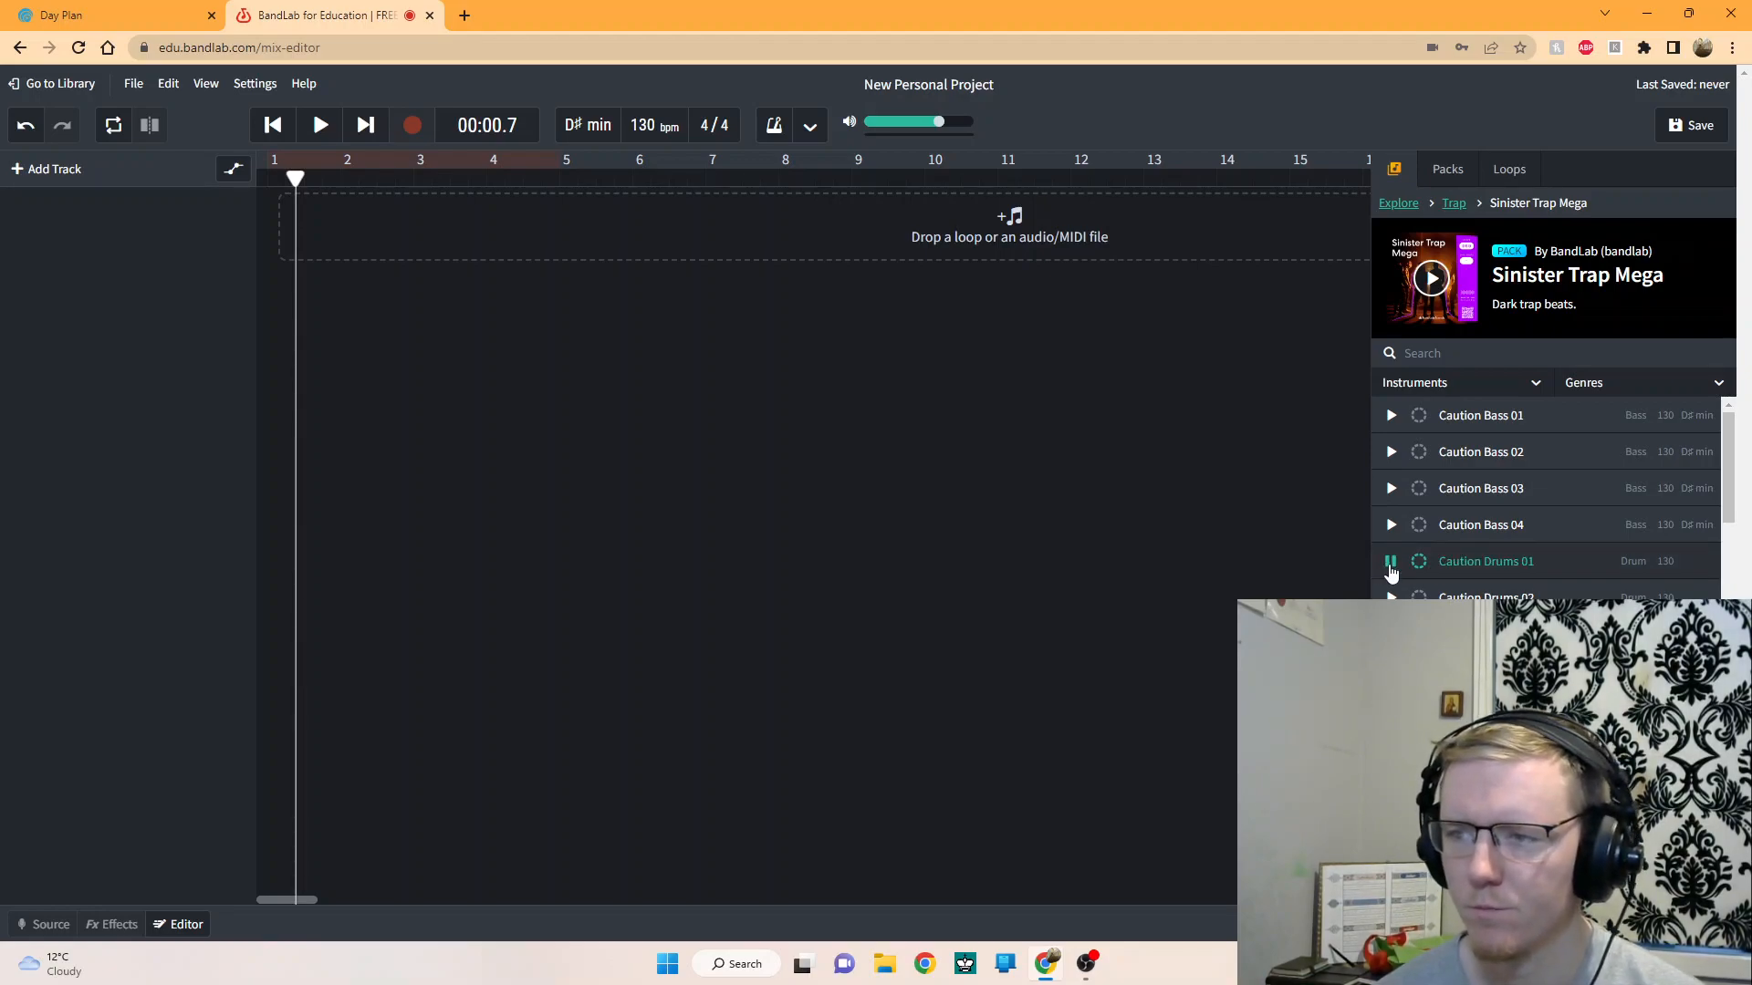
click(1391, 564)
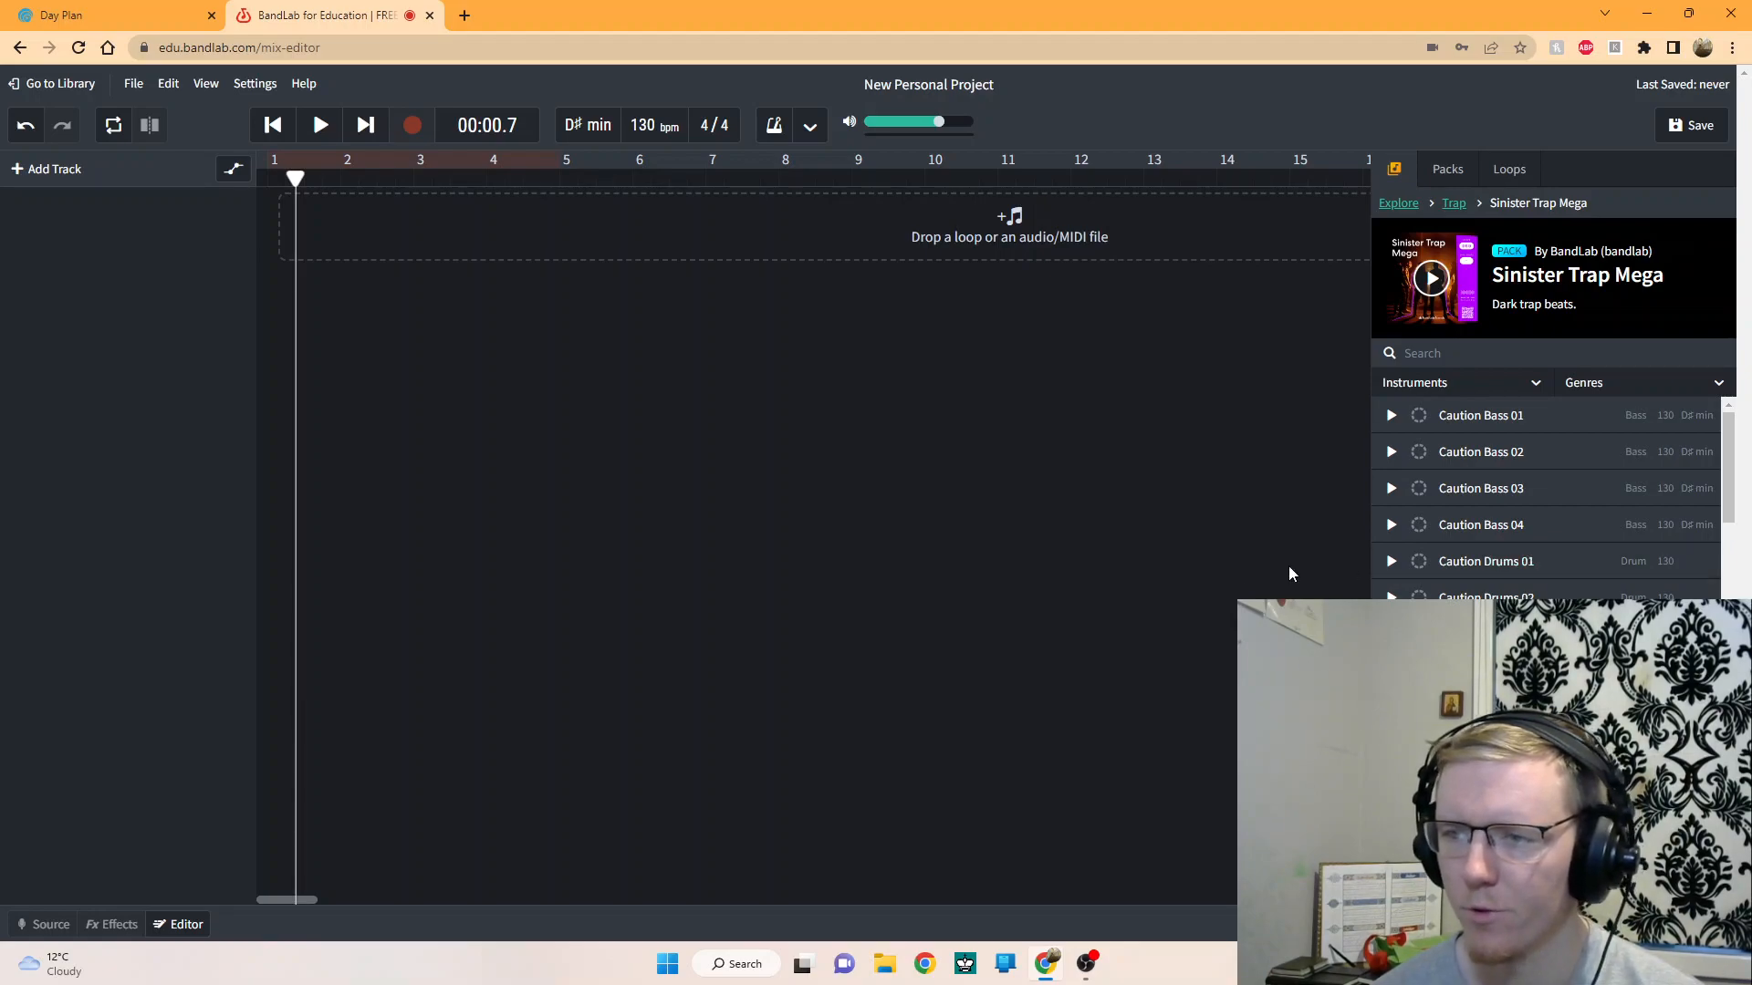
click(1390, 600)
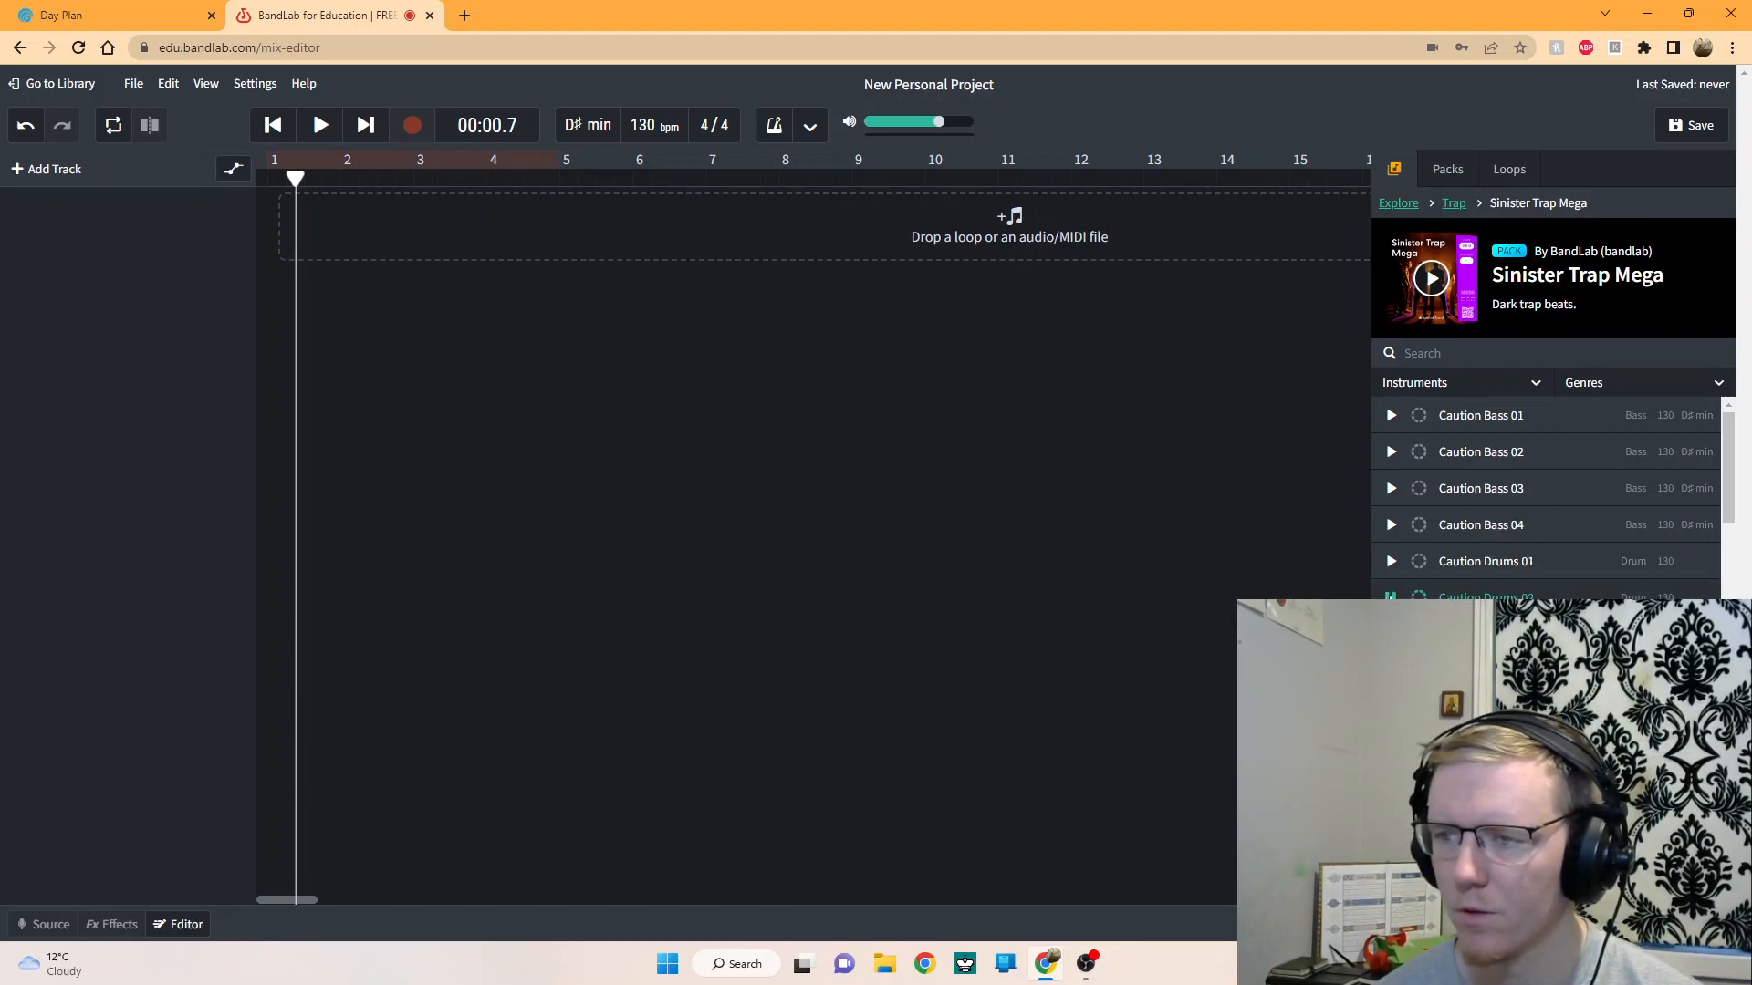
drag(1474, 574, 318, 227)
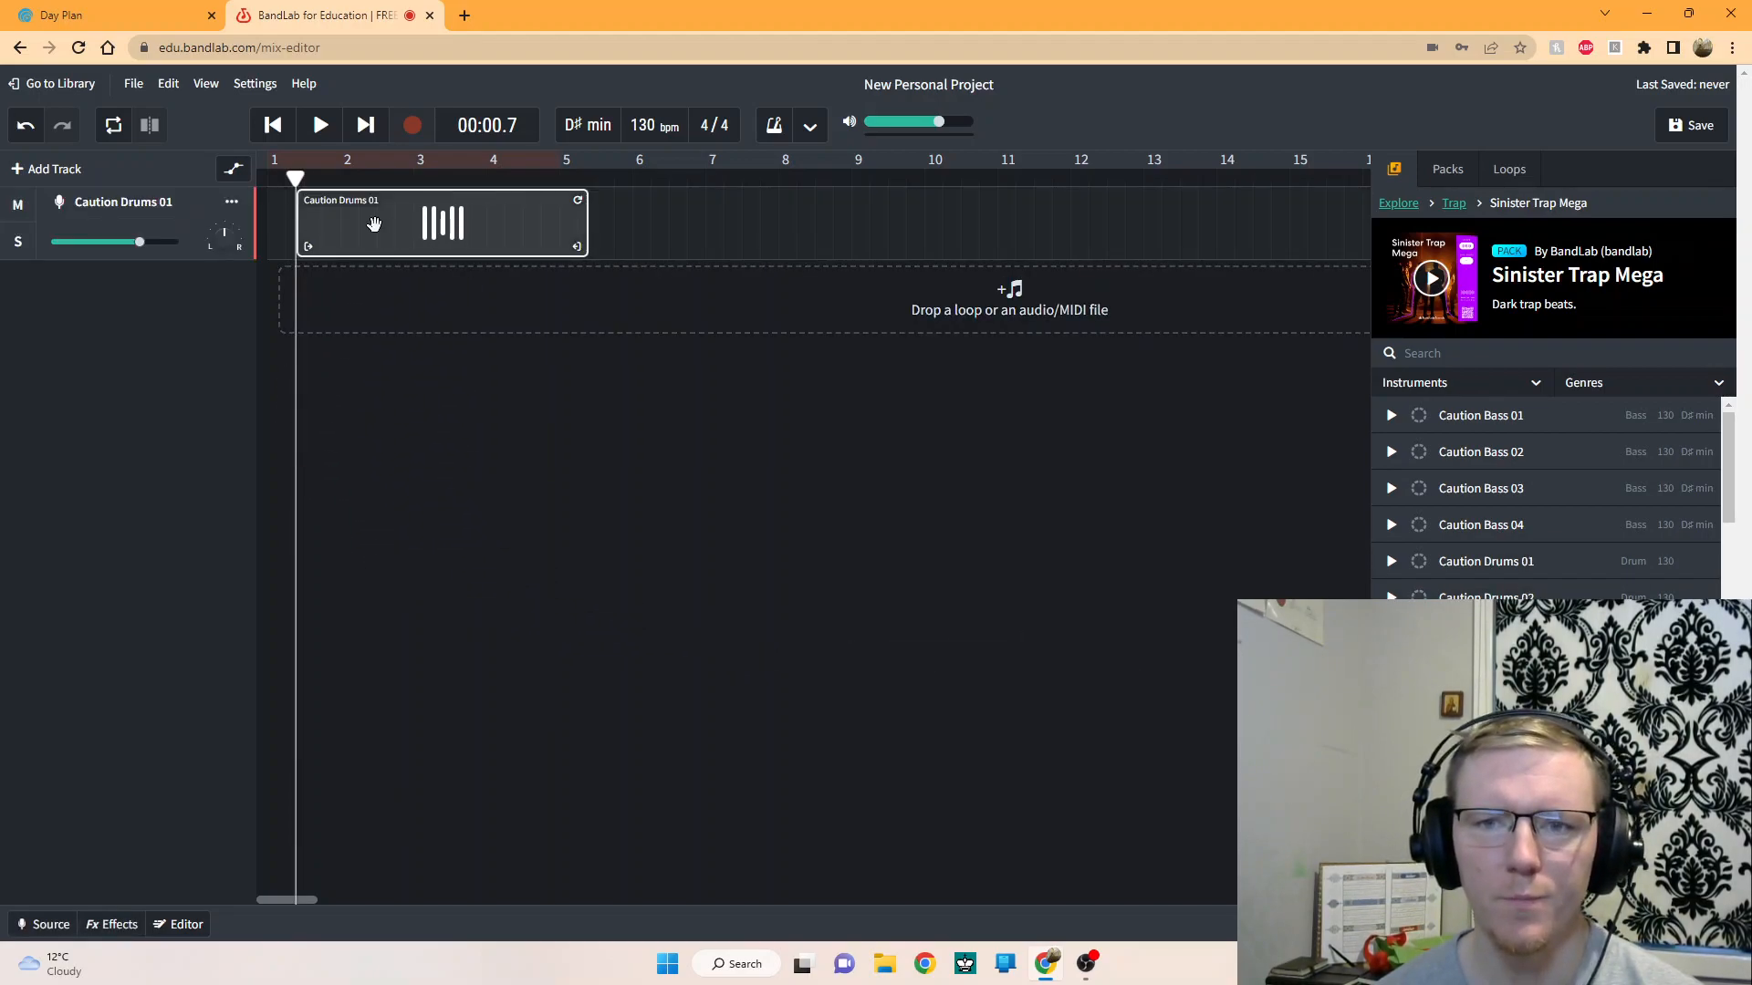
click(325, 408)
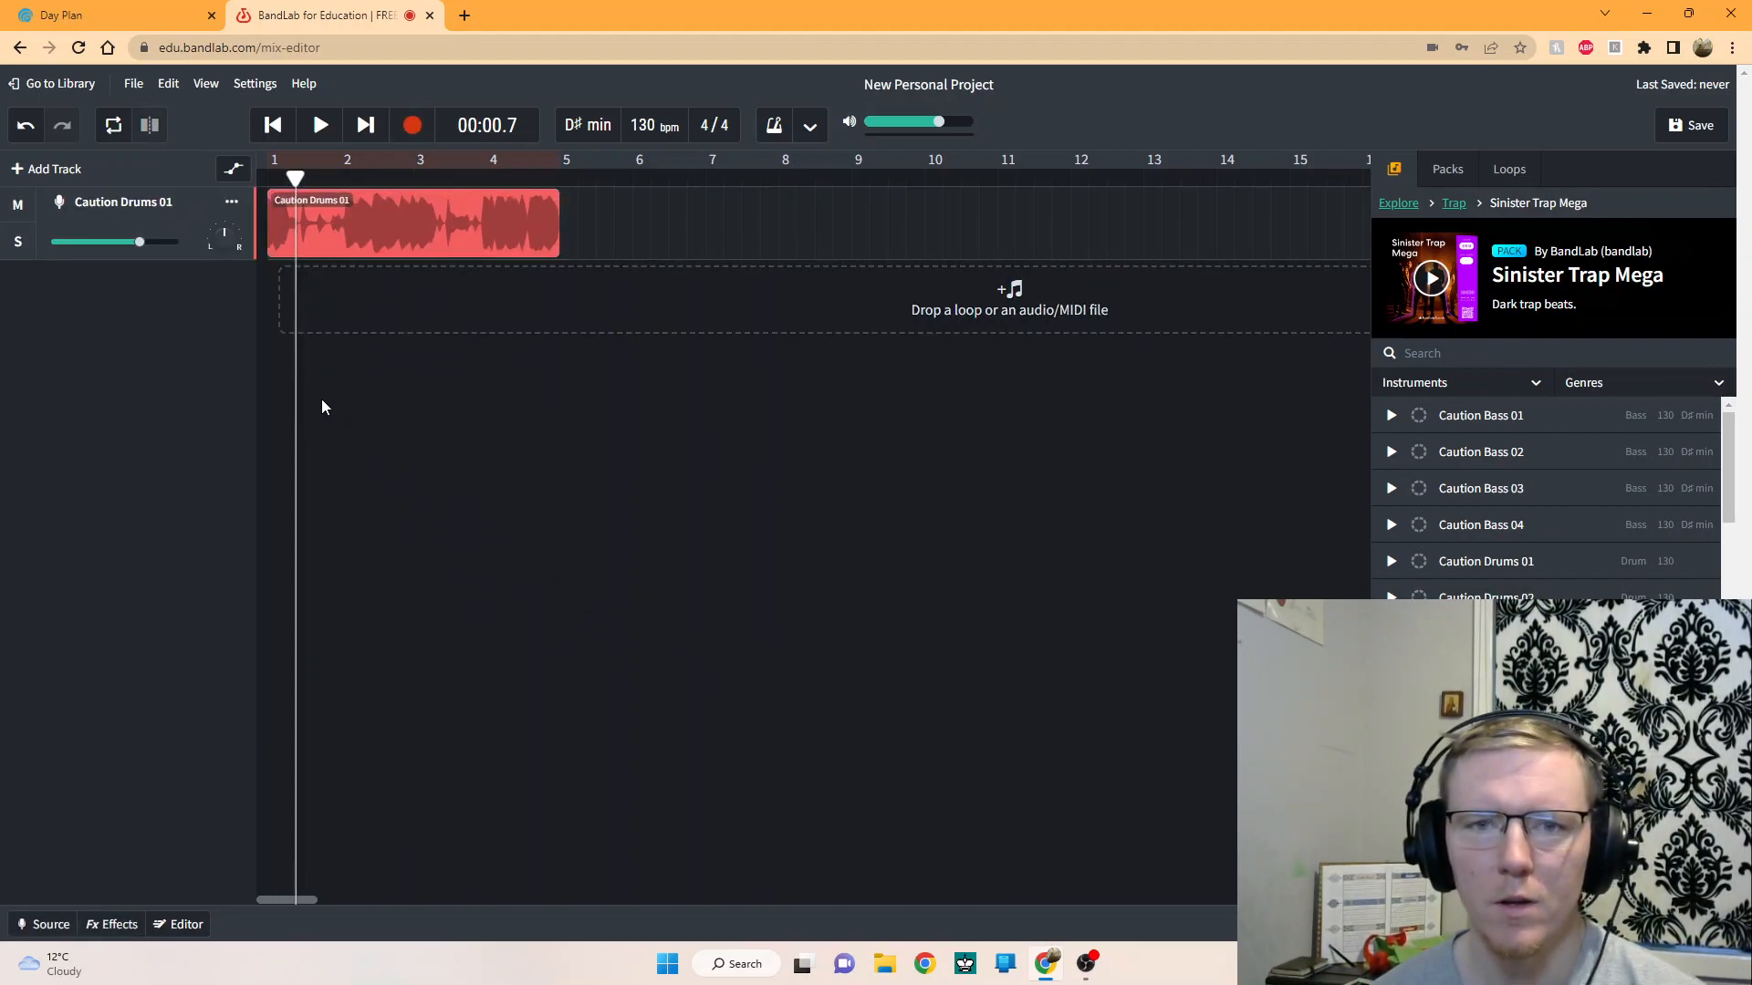
- Add the Caution Bass 01 loop on its own track above the drums and align its clip to start at bar 1
drag(1505, 415, 190, 195)
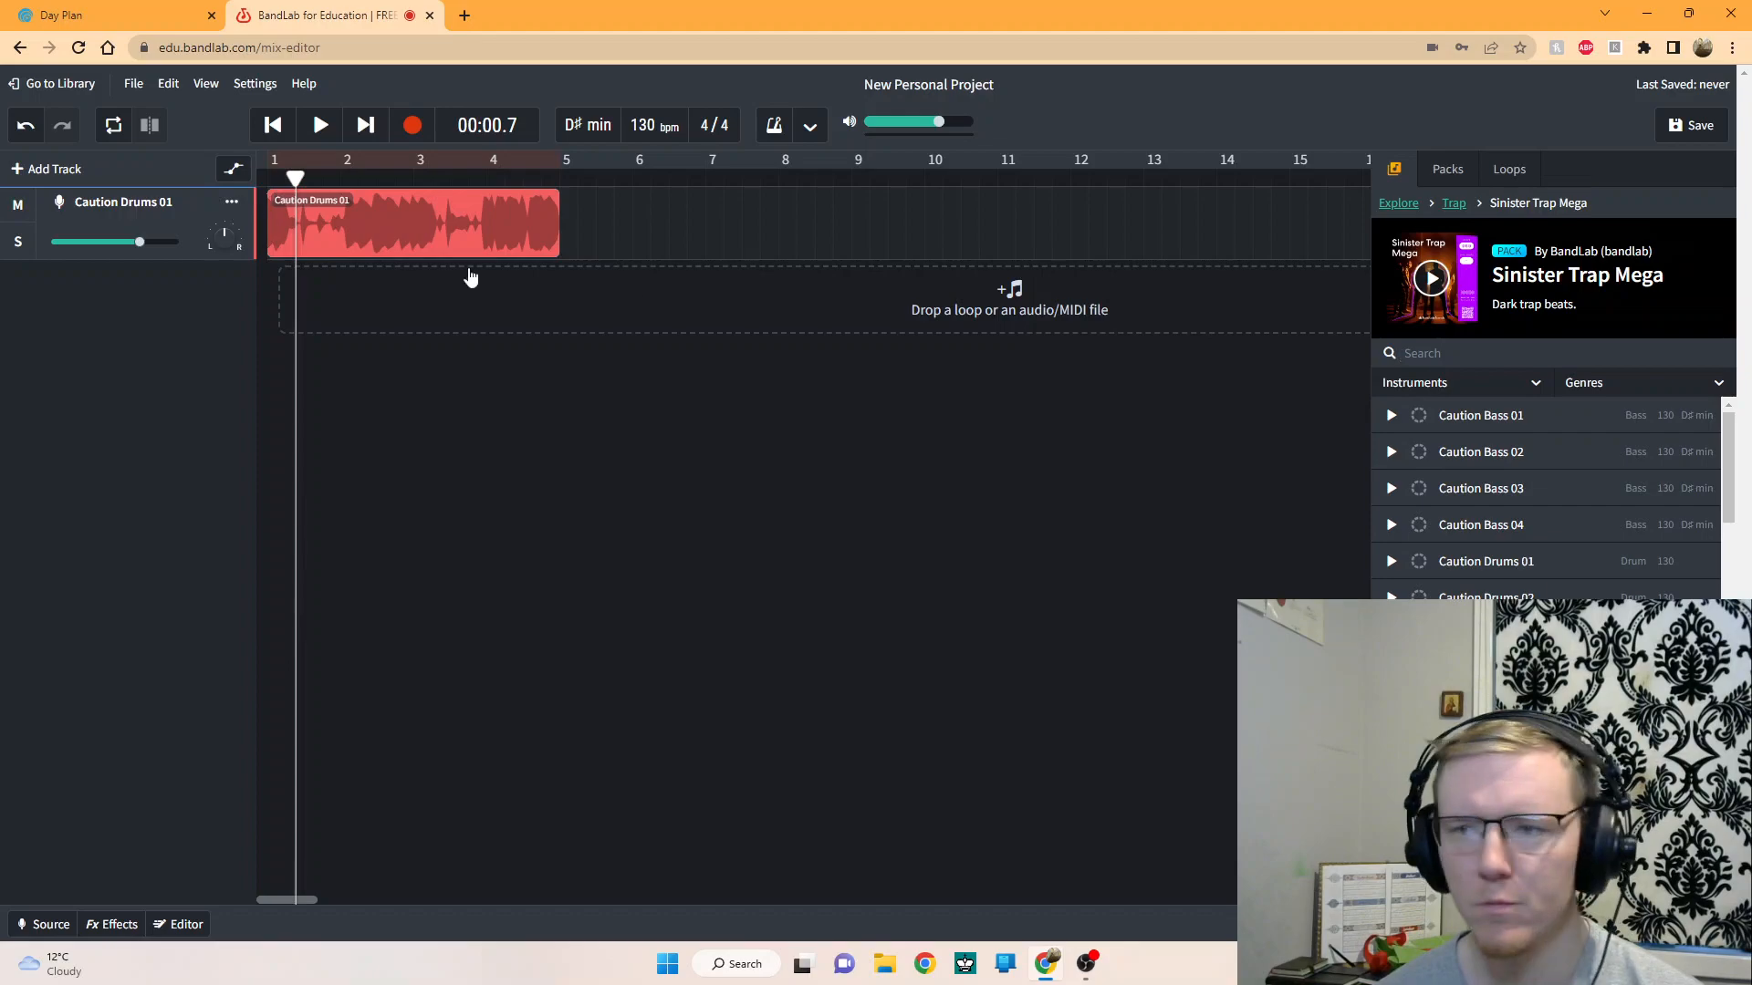
drag(1494, 418, 343, 303)
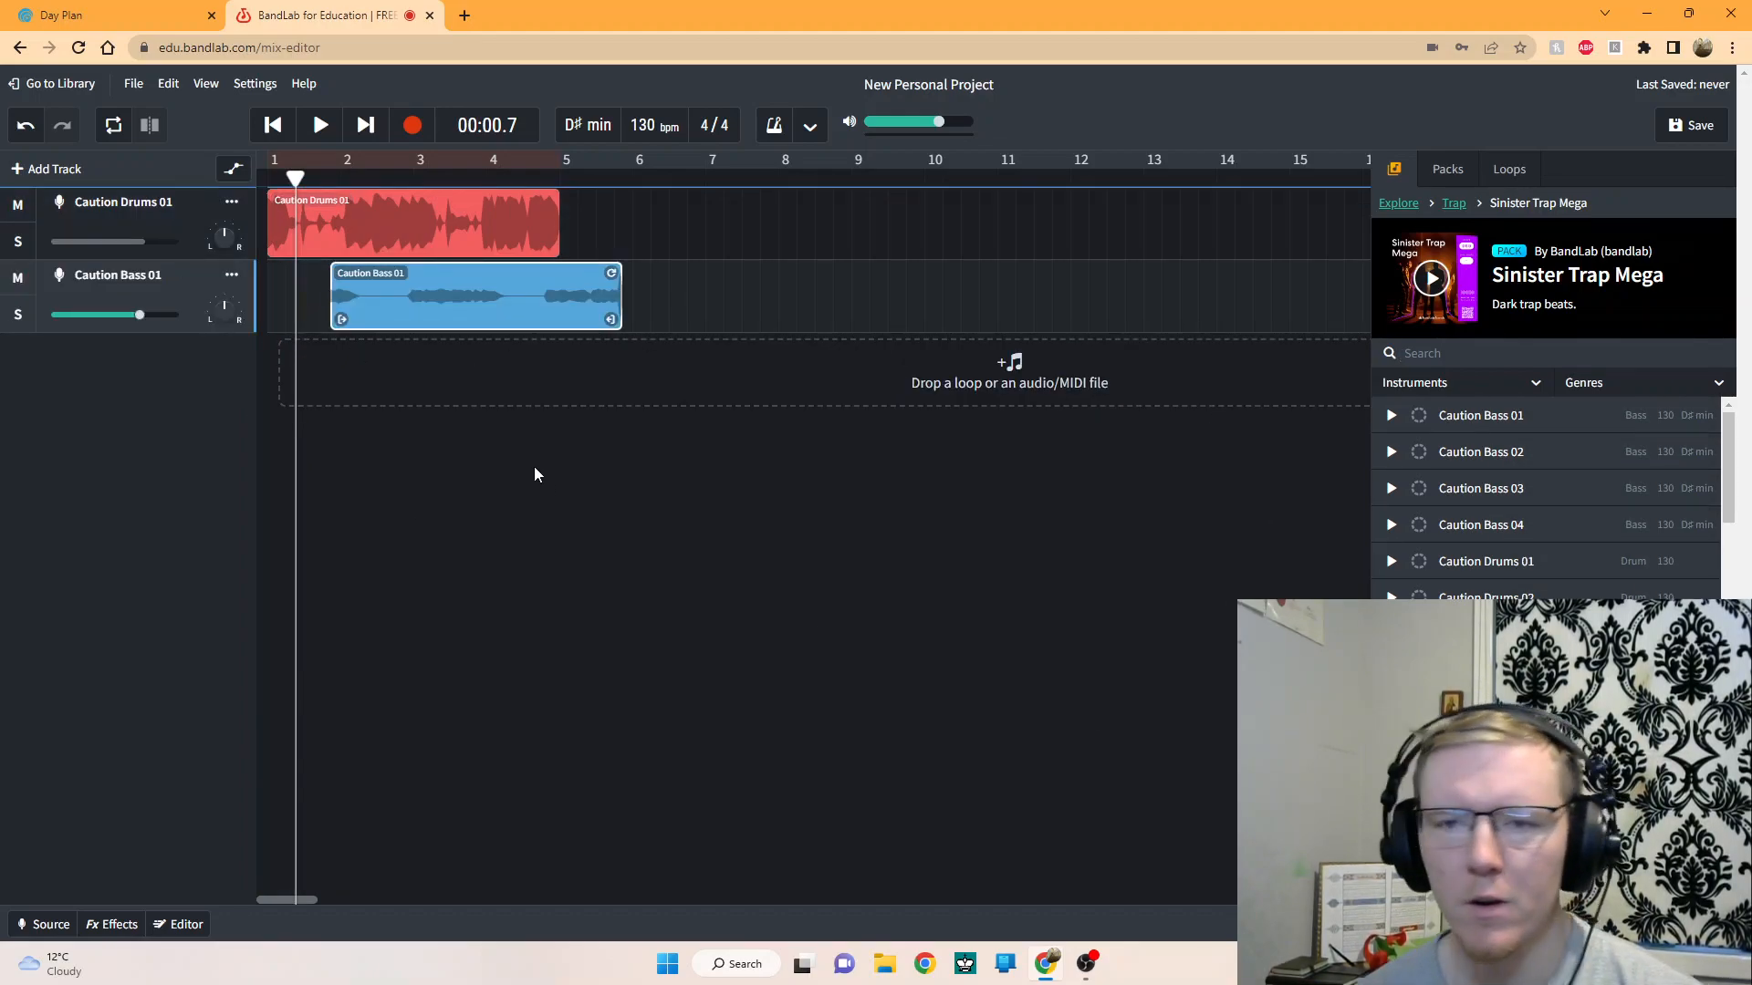
drag(166, 261, 168, 216)
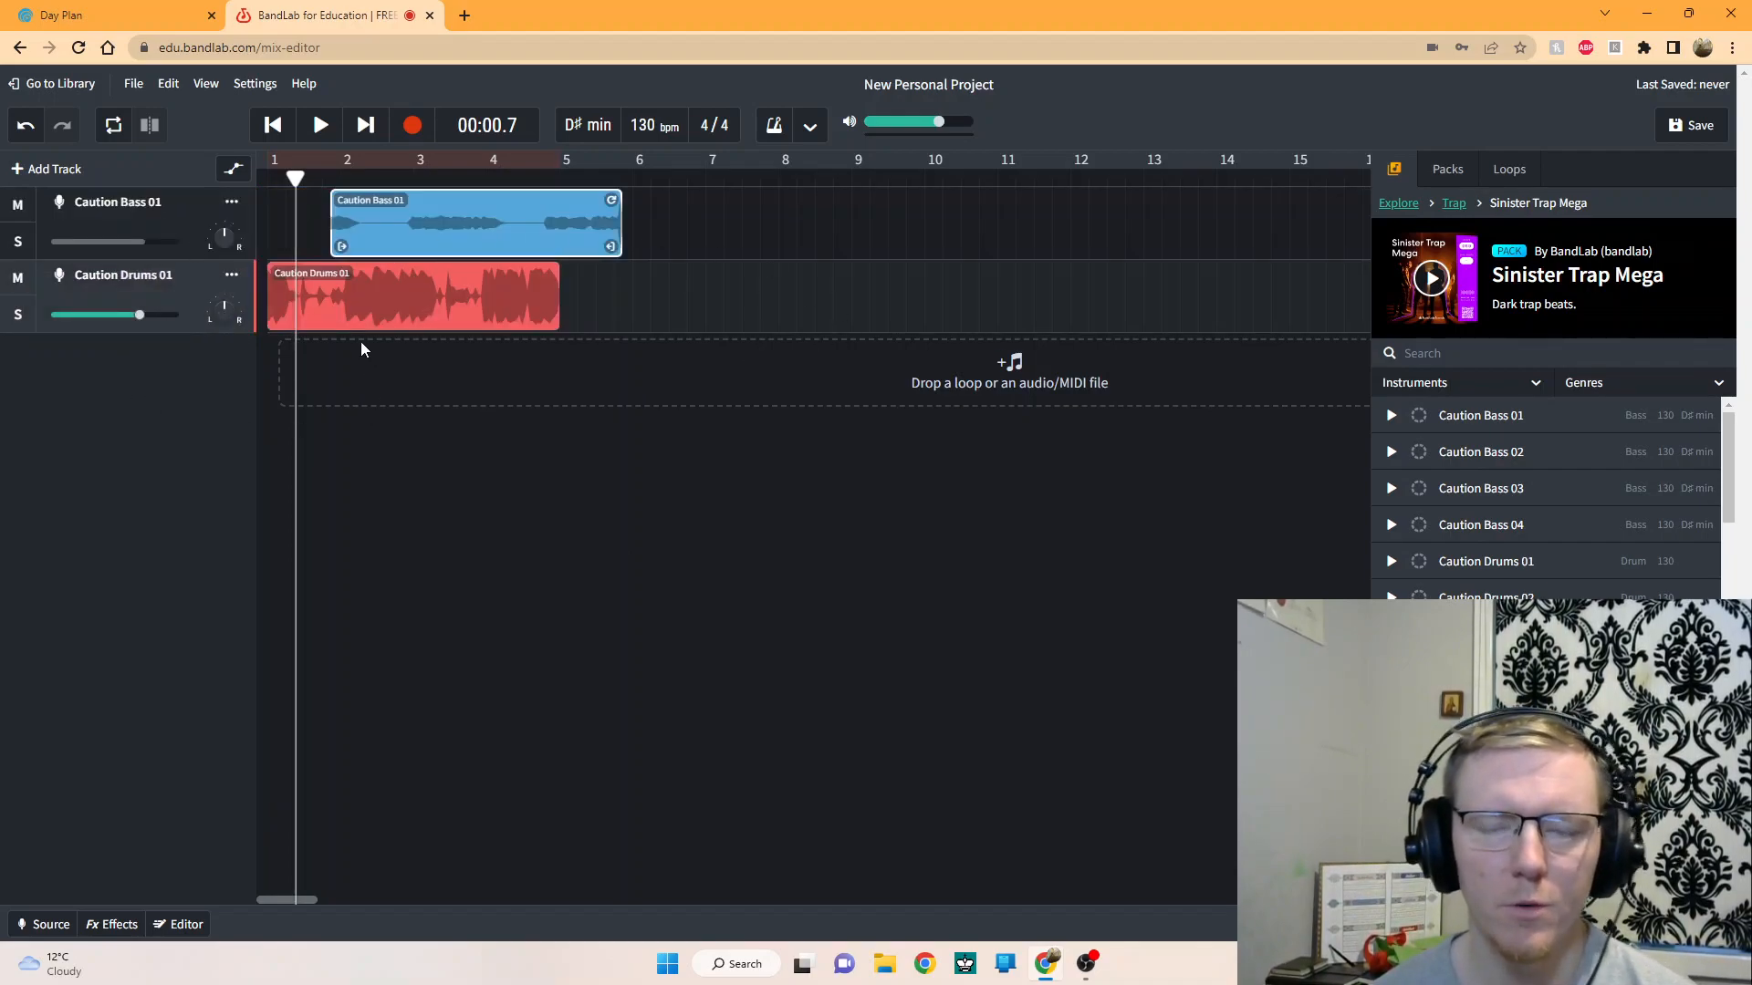
drag(462, 237, 398, 238)
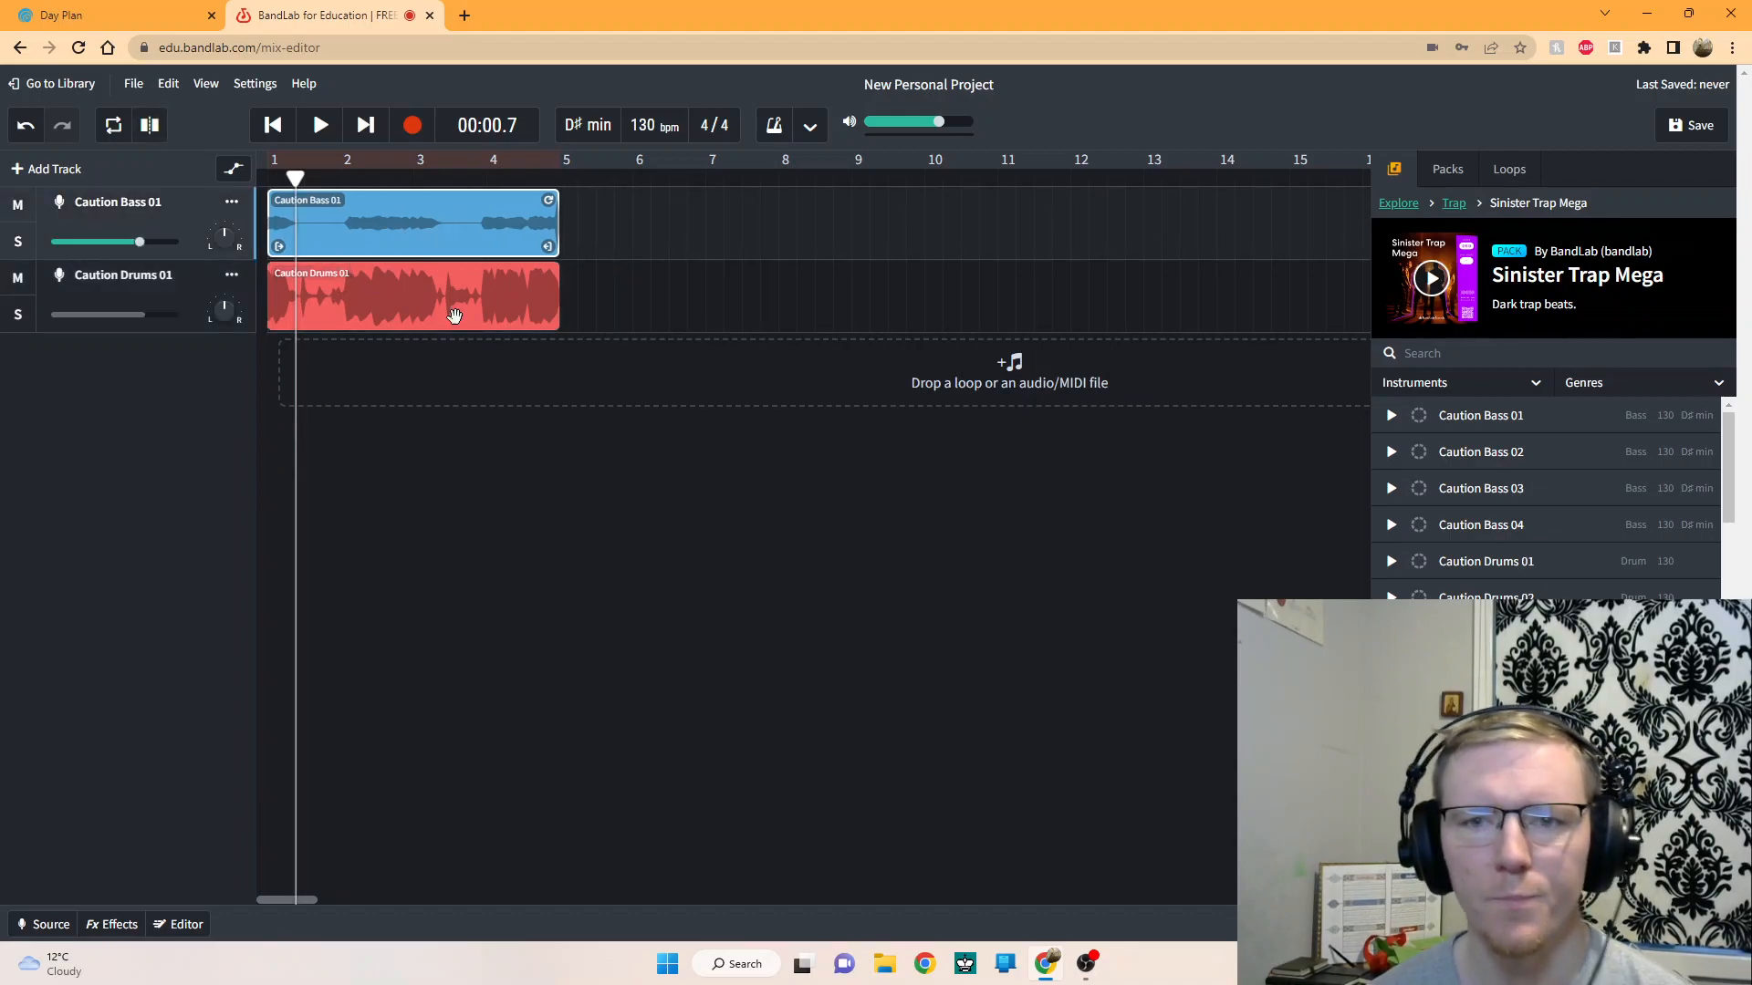
- Turn on cycle playback for bars 1 to 4 and play the bass and drum loops together from the start
drag(294, 180, 159, 184)
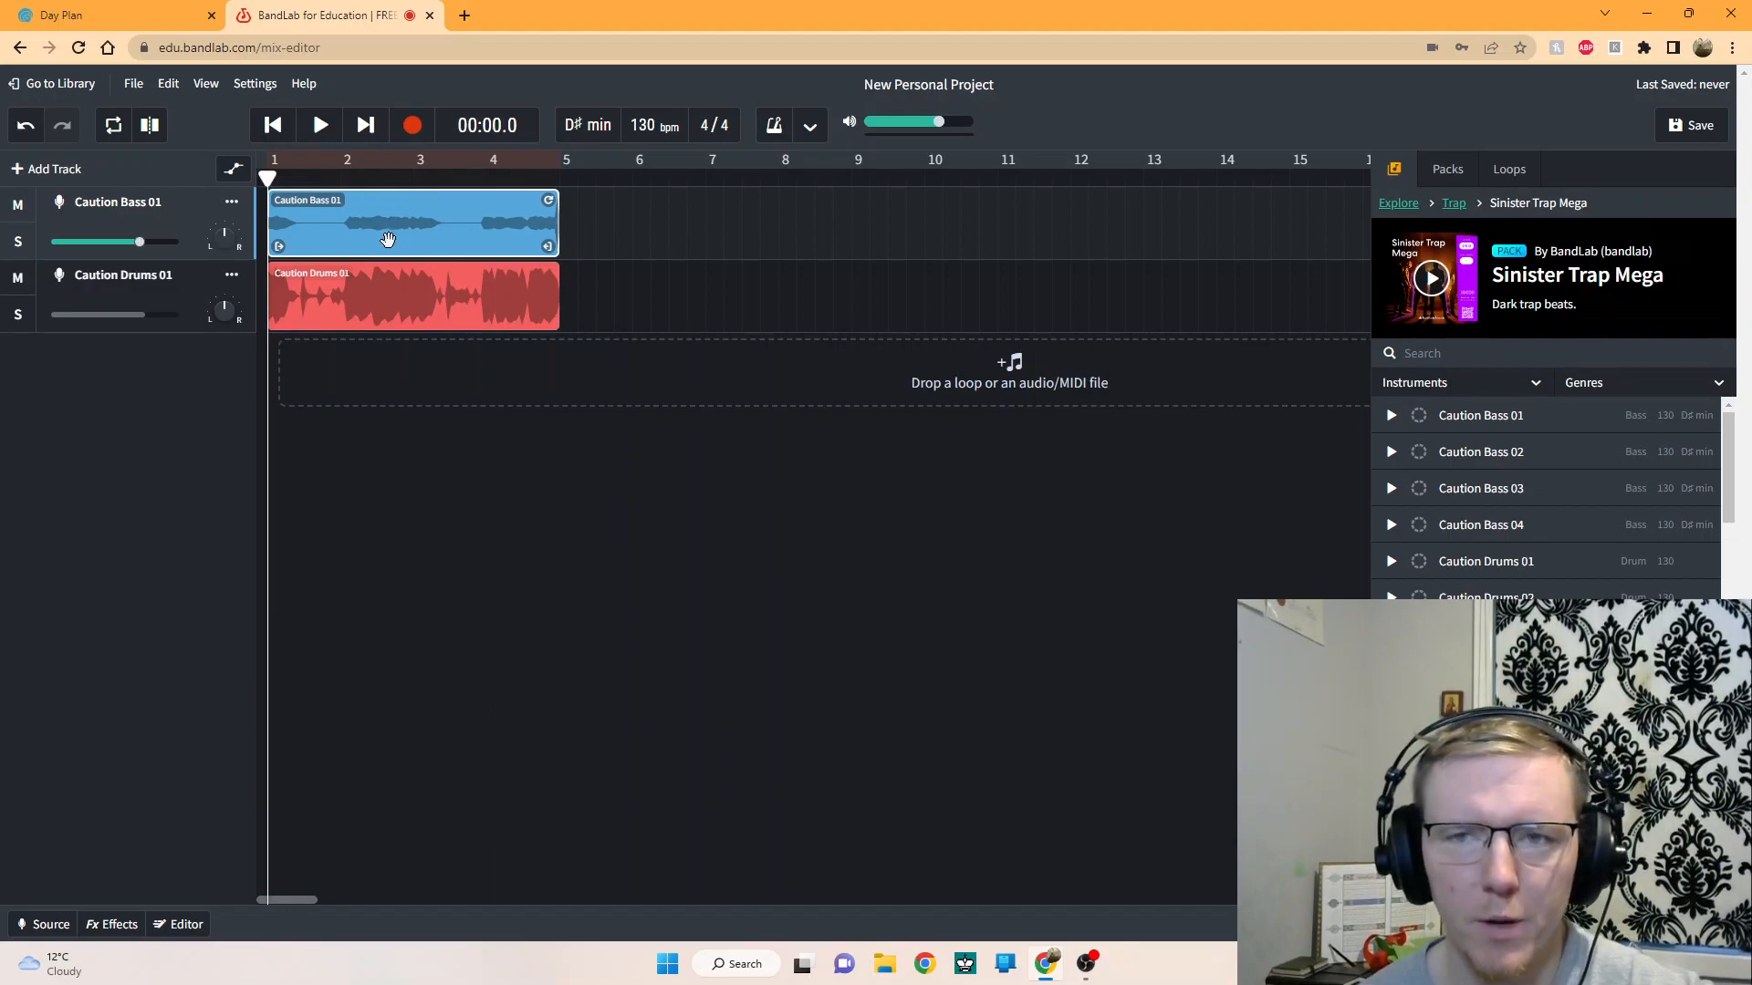
click(114, 128)
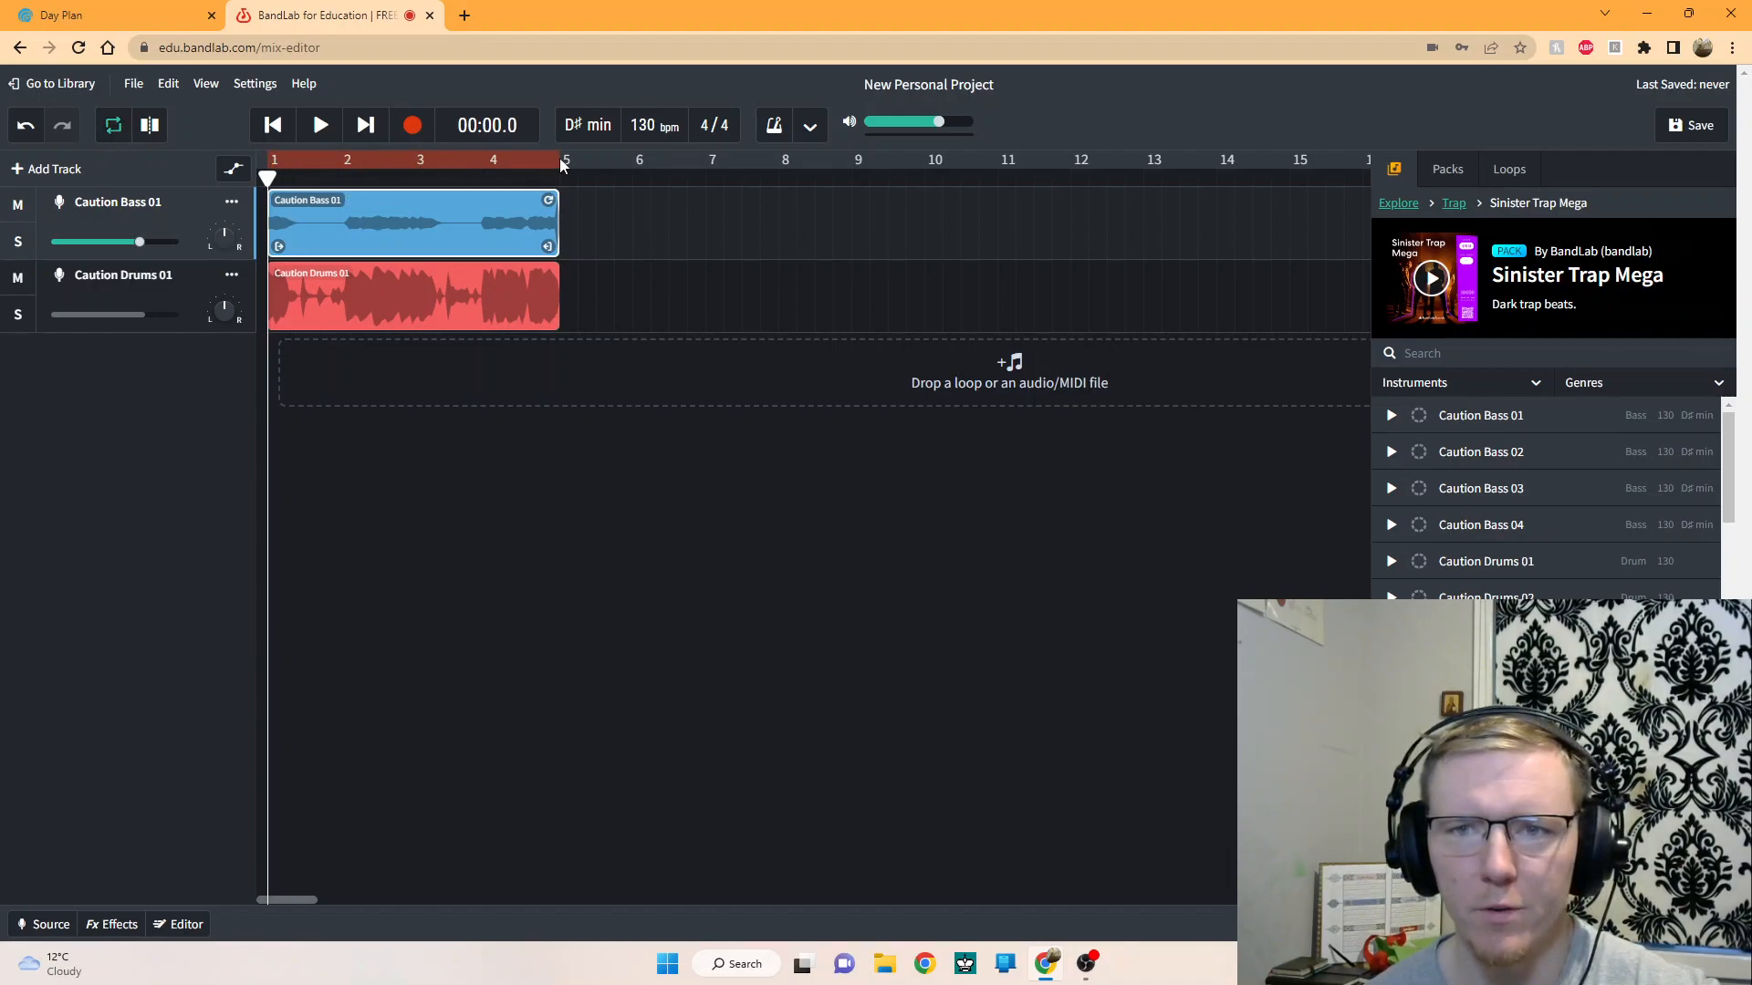
mouse_move(565, 163)
mouse_down()
mouse_move(361, 169)
mouse_move(852, 172)
mouse_move(554, 173)
mouse_up()
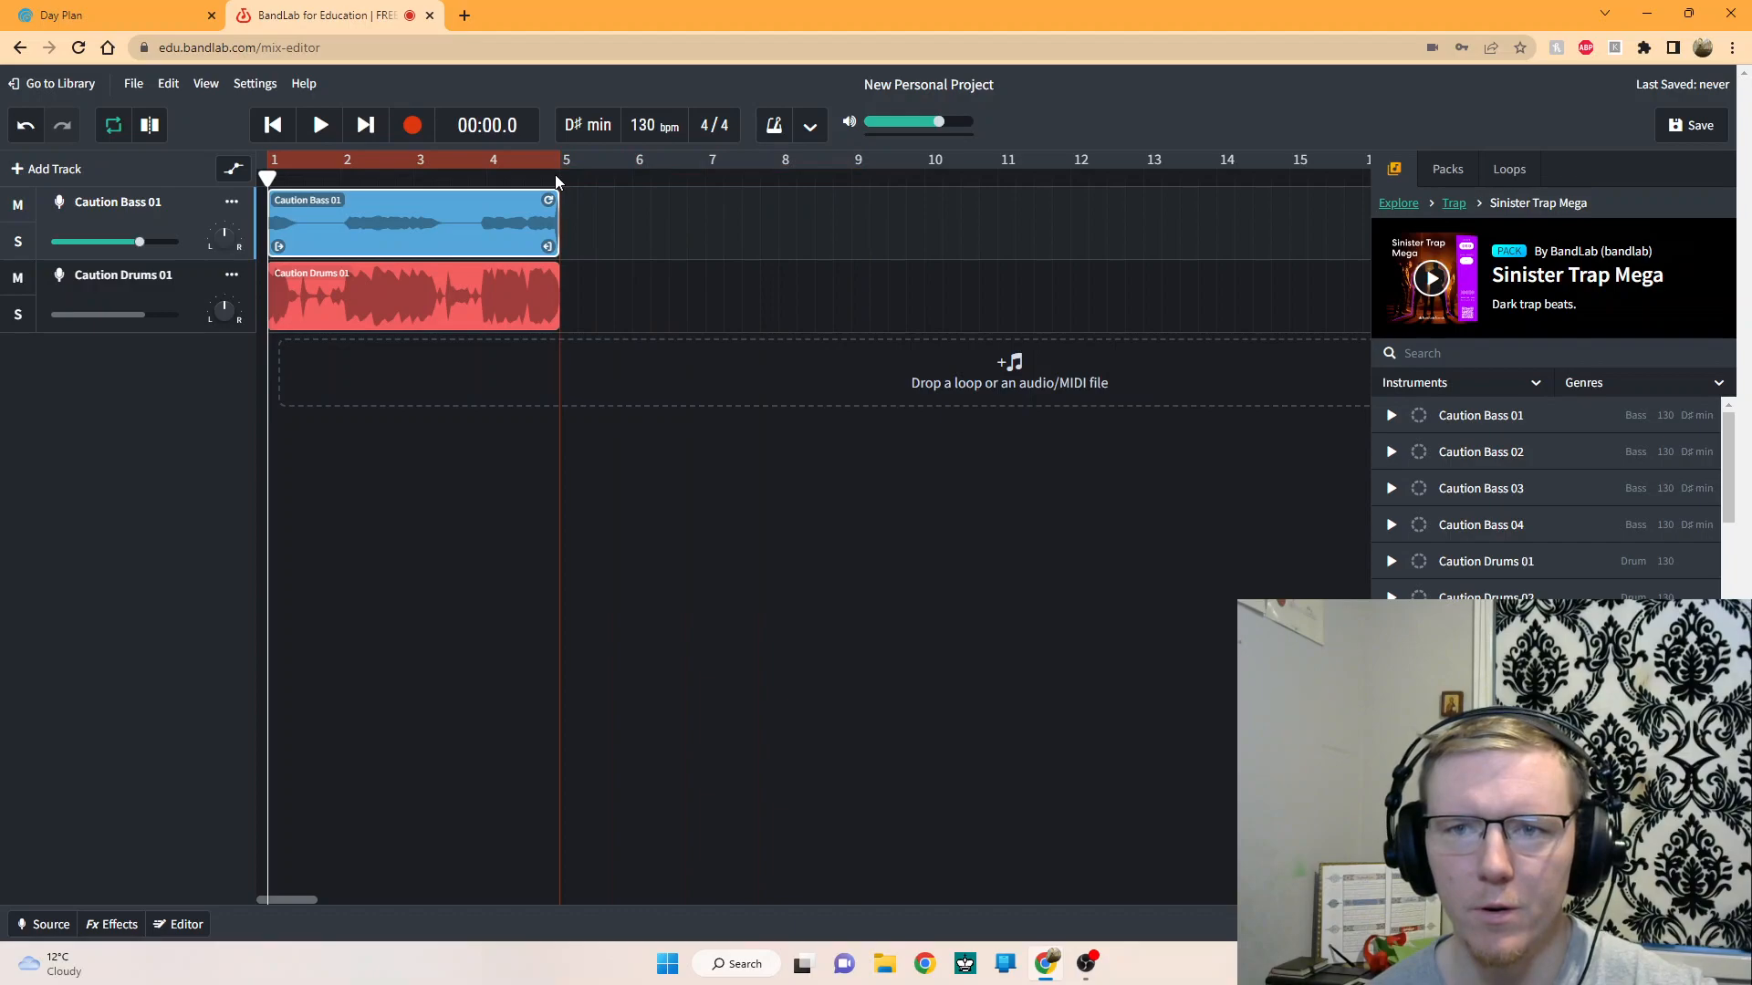
click(320, 126)
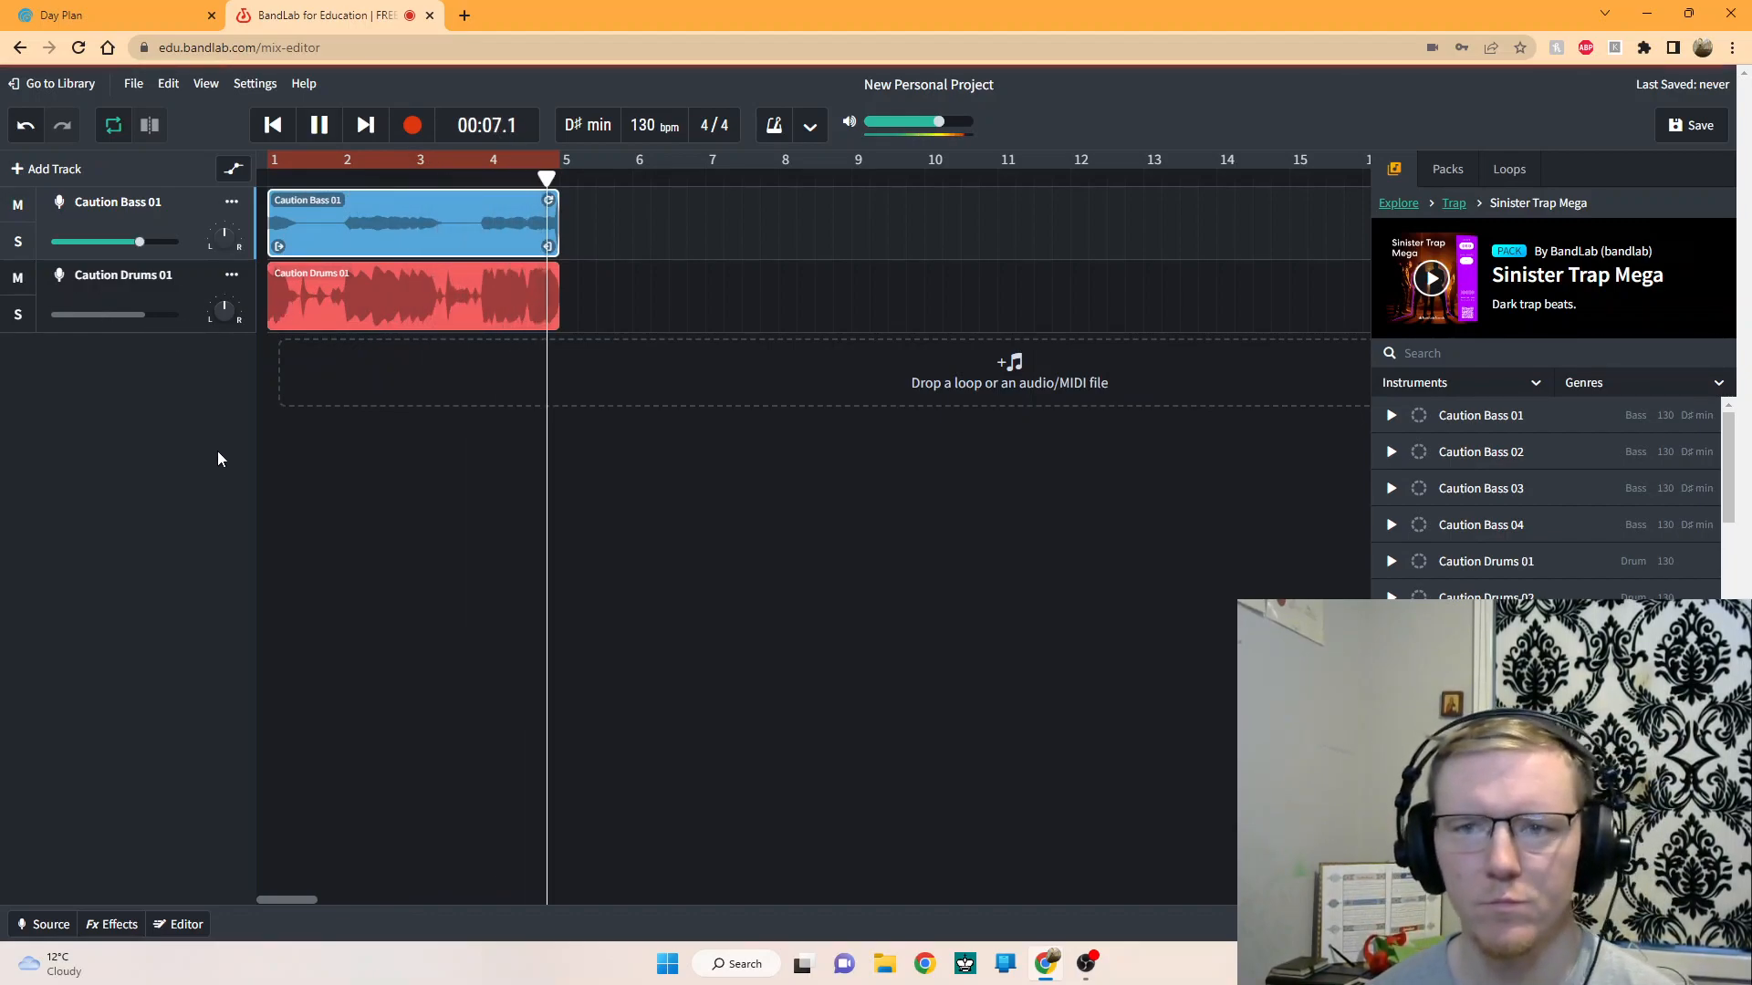
click(321, 125)
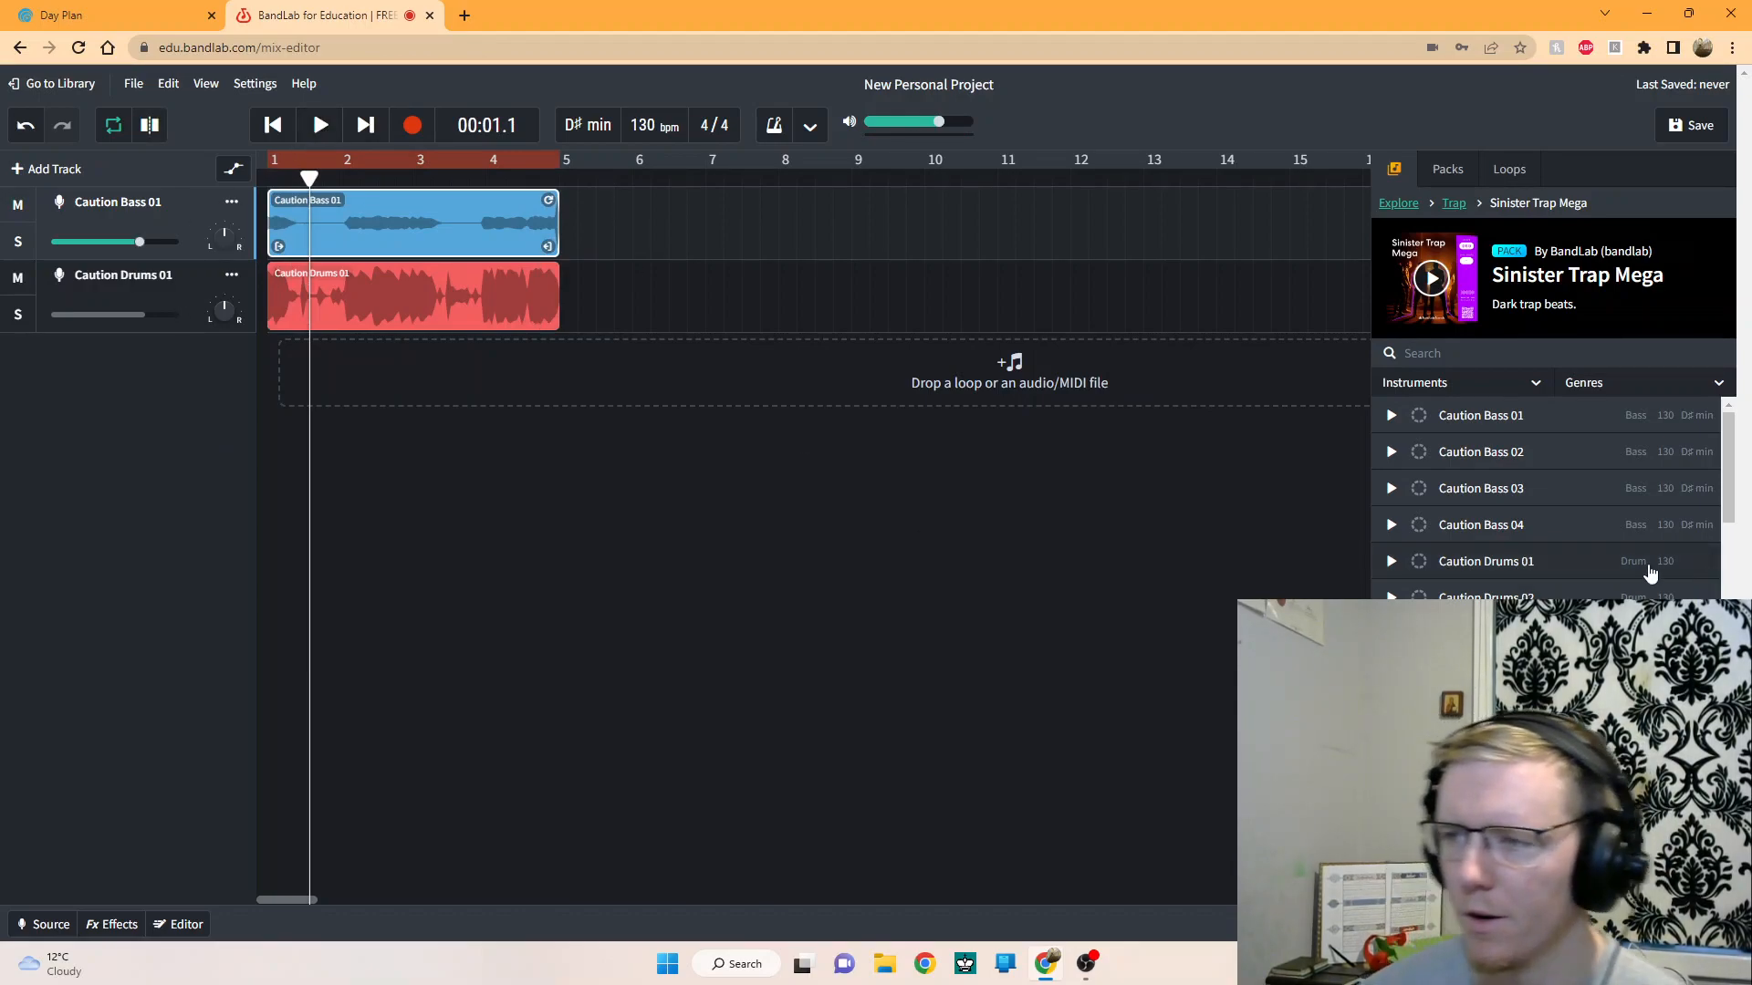
- Preview the Caution Pad 01, 02, 03 and 04 loops one after another
drag(1729, 483, 1745, 533)
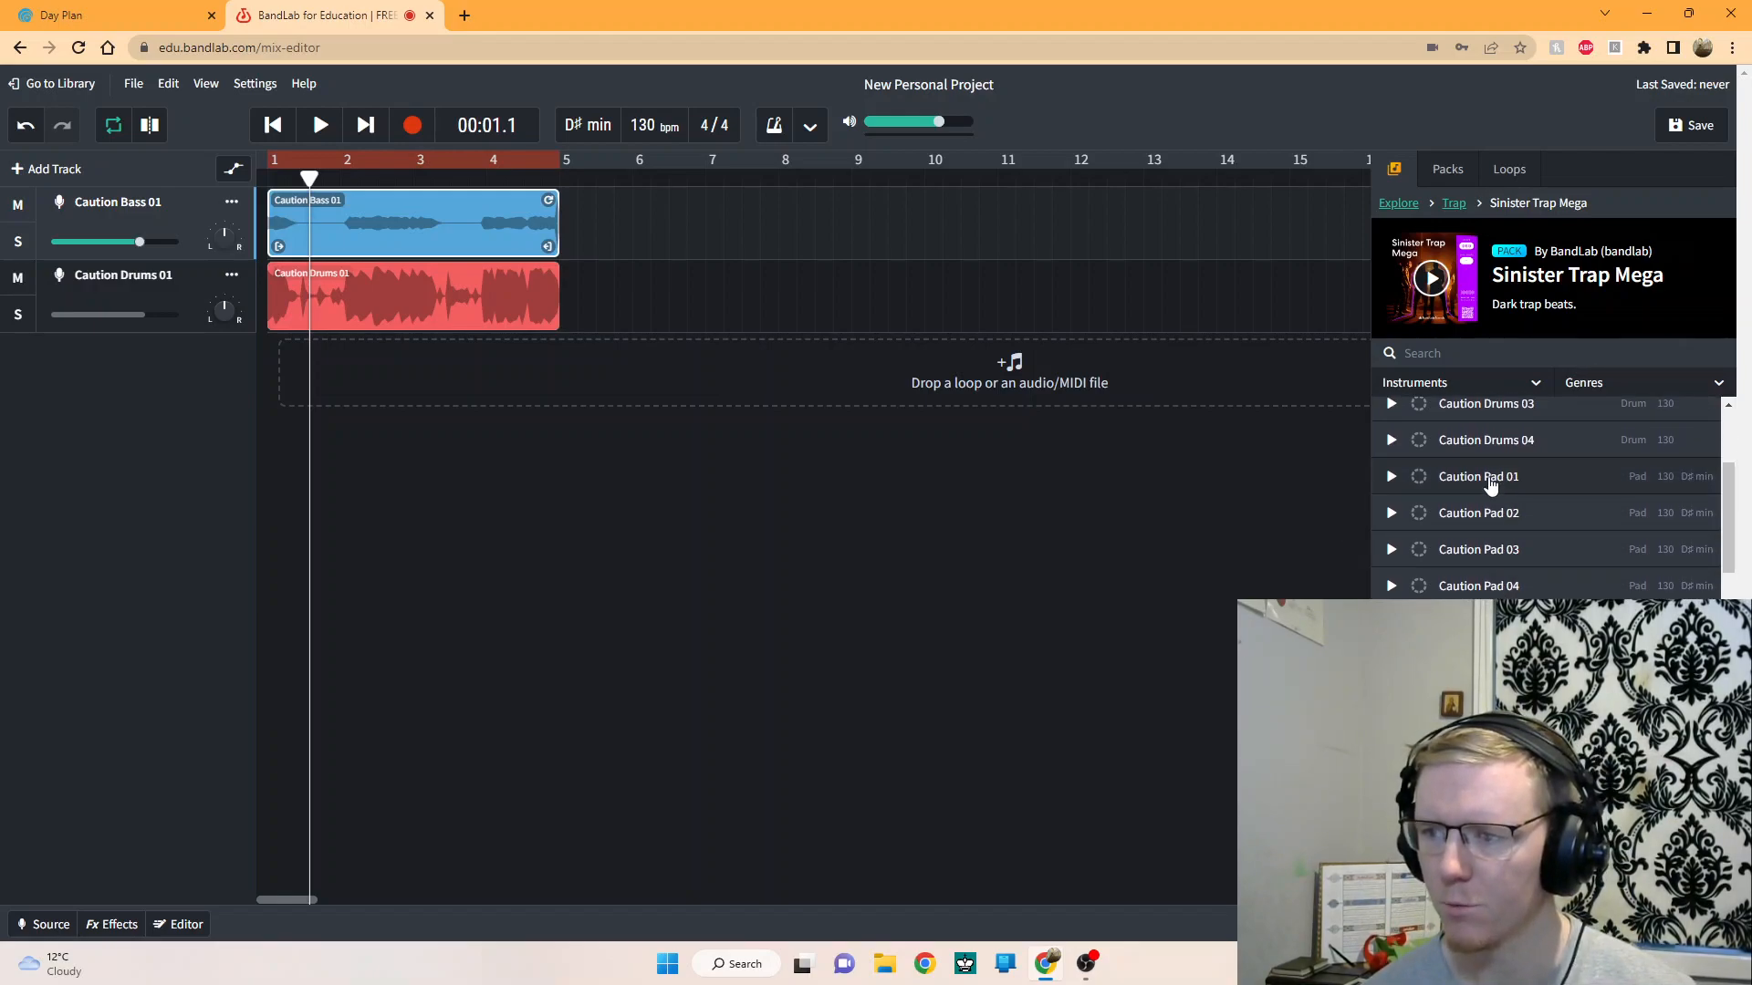
click(1393, 479)
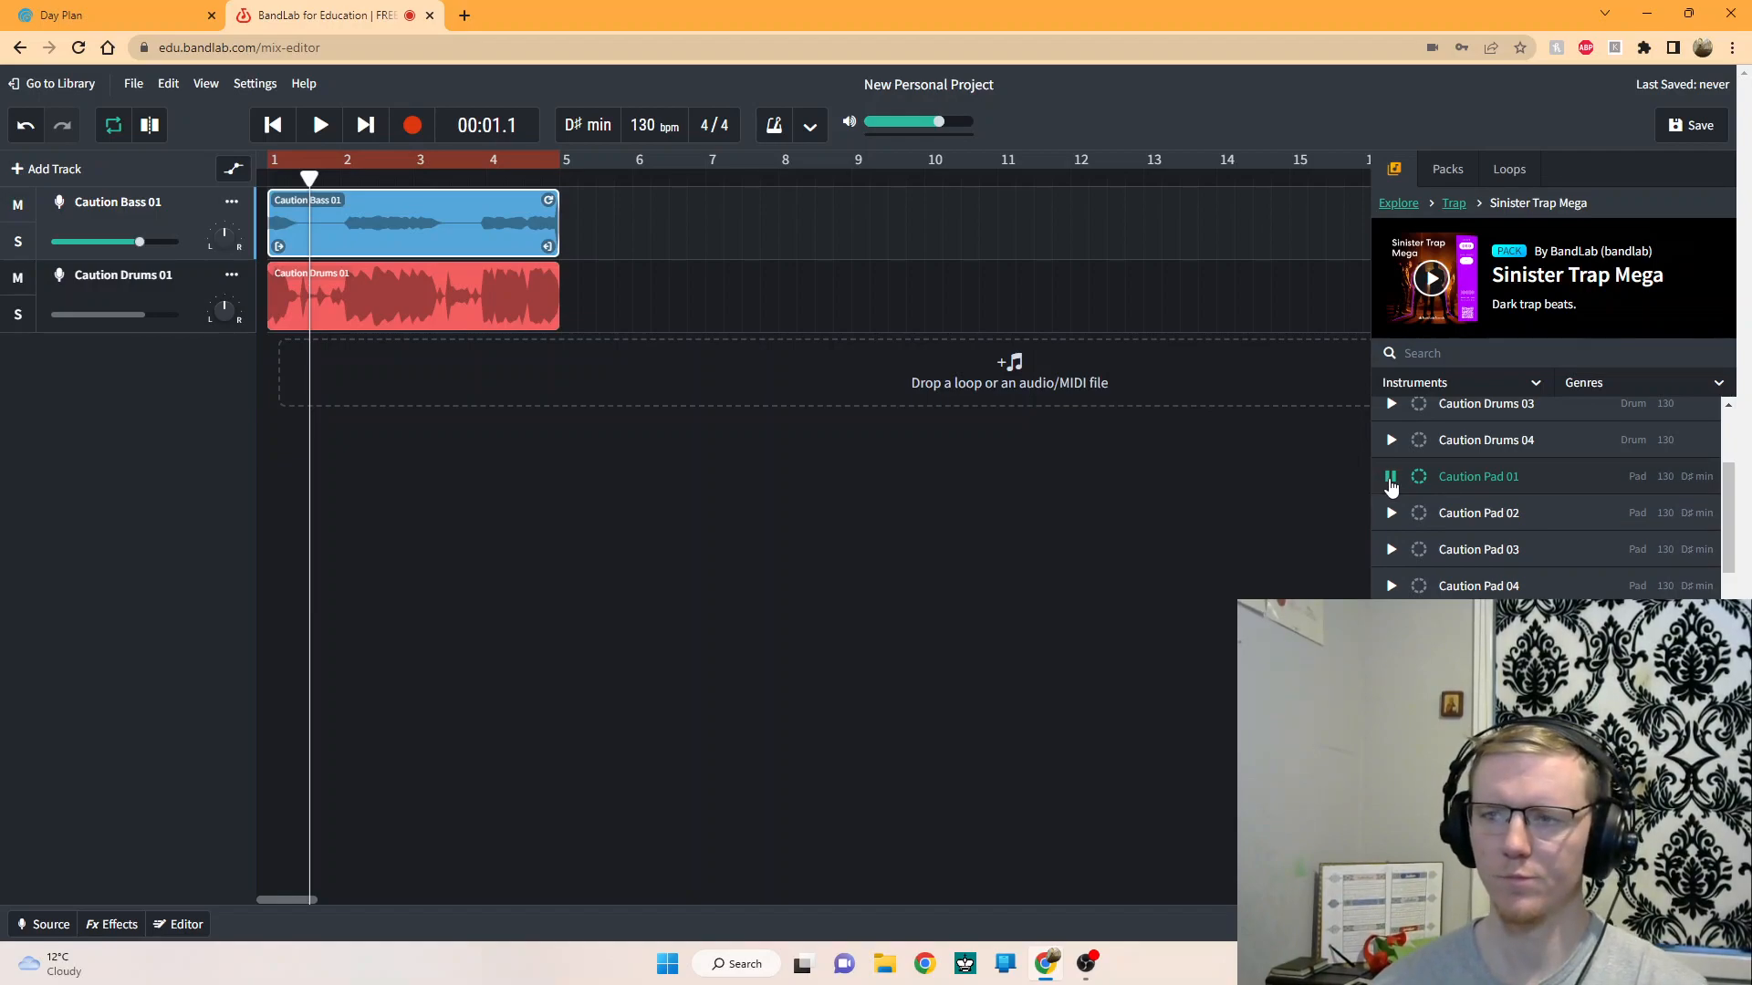
click(1391, 515)
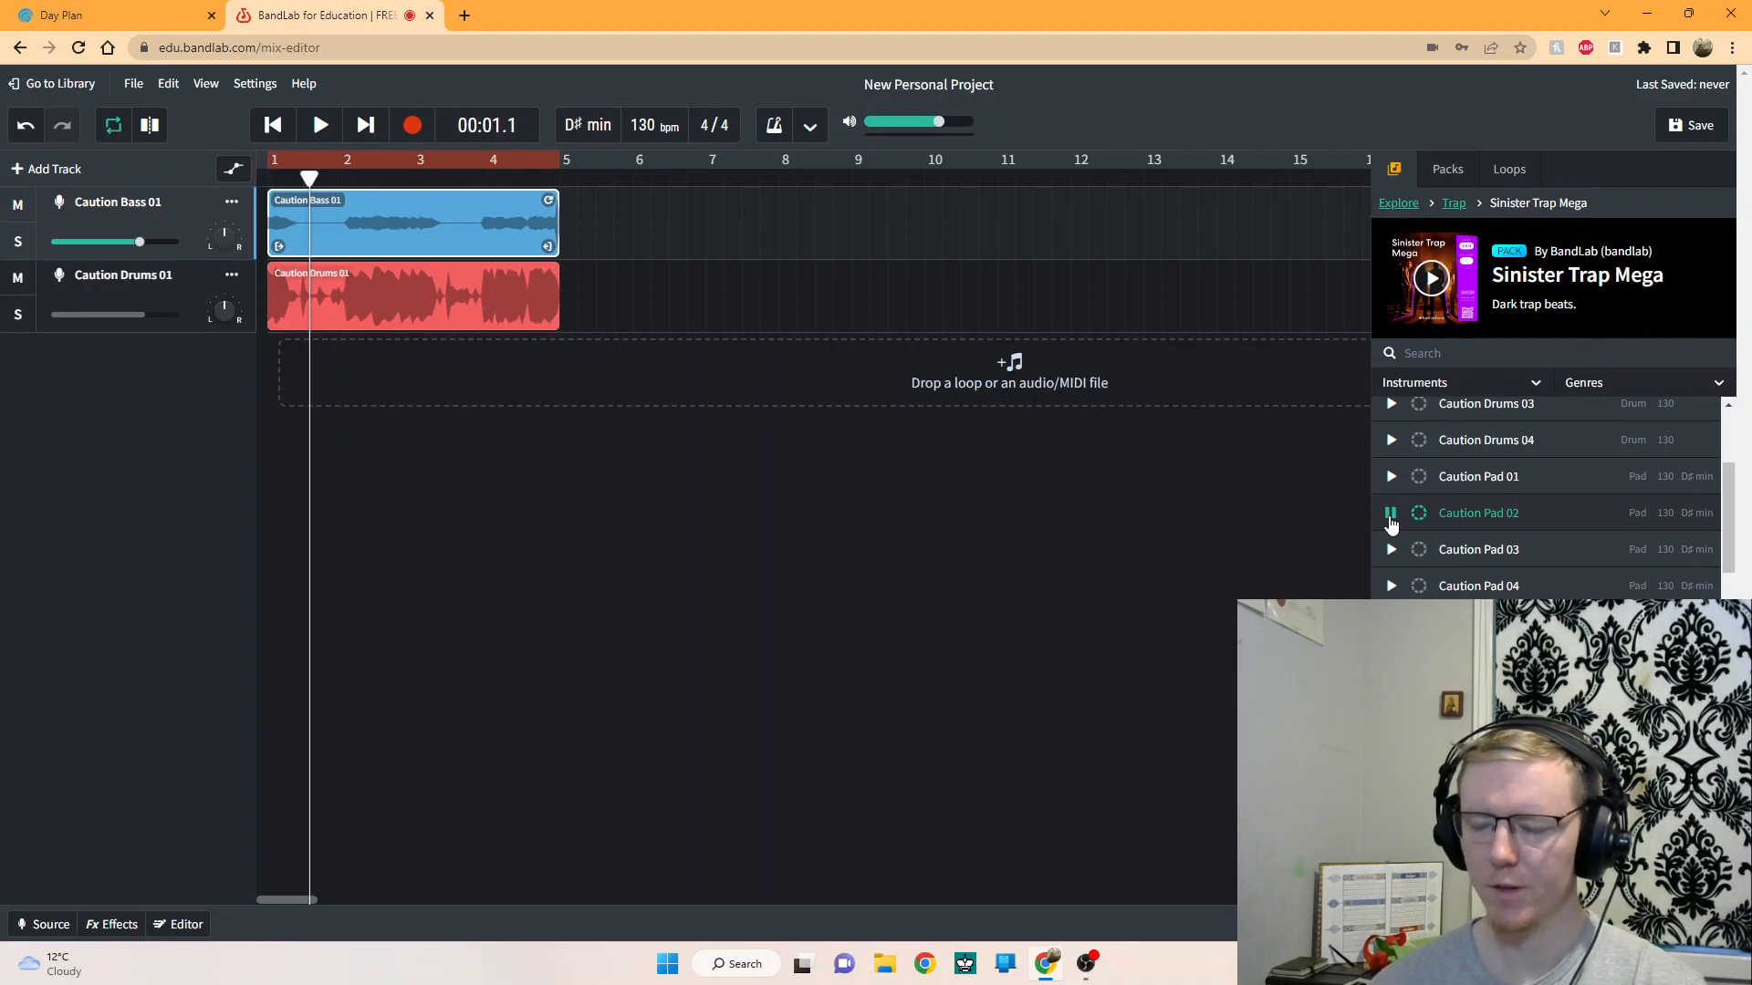
click(1392, 550)
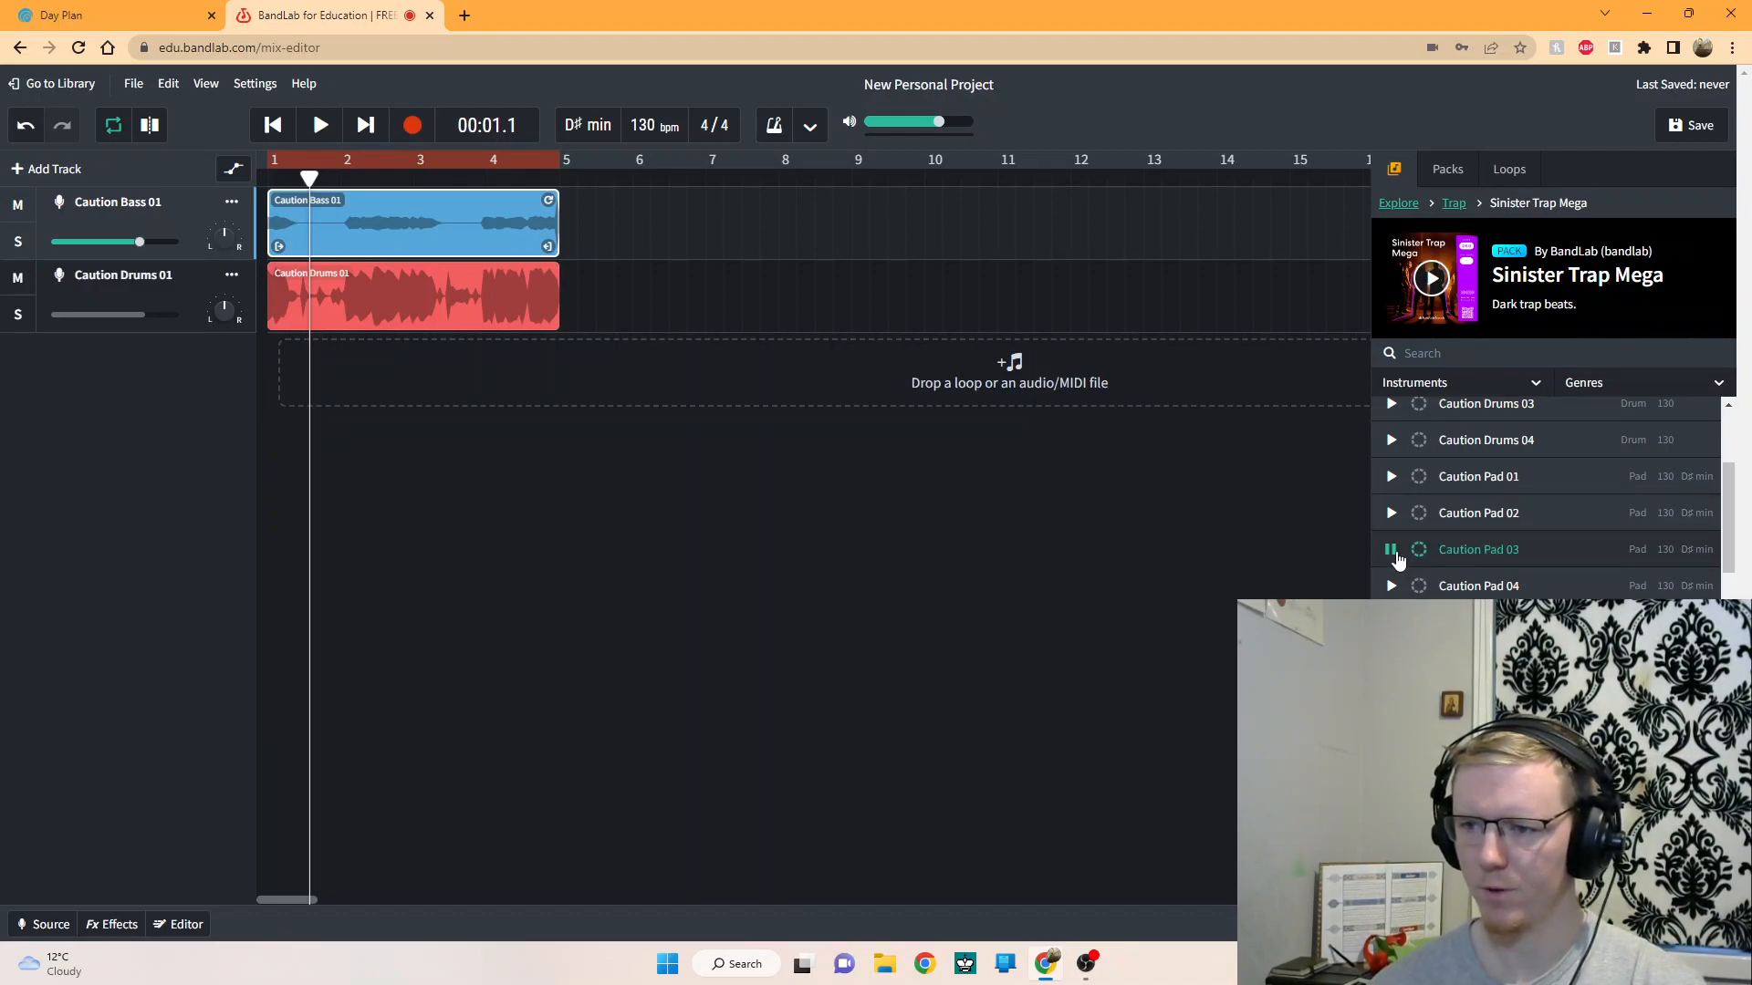
click(1390, 586)
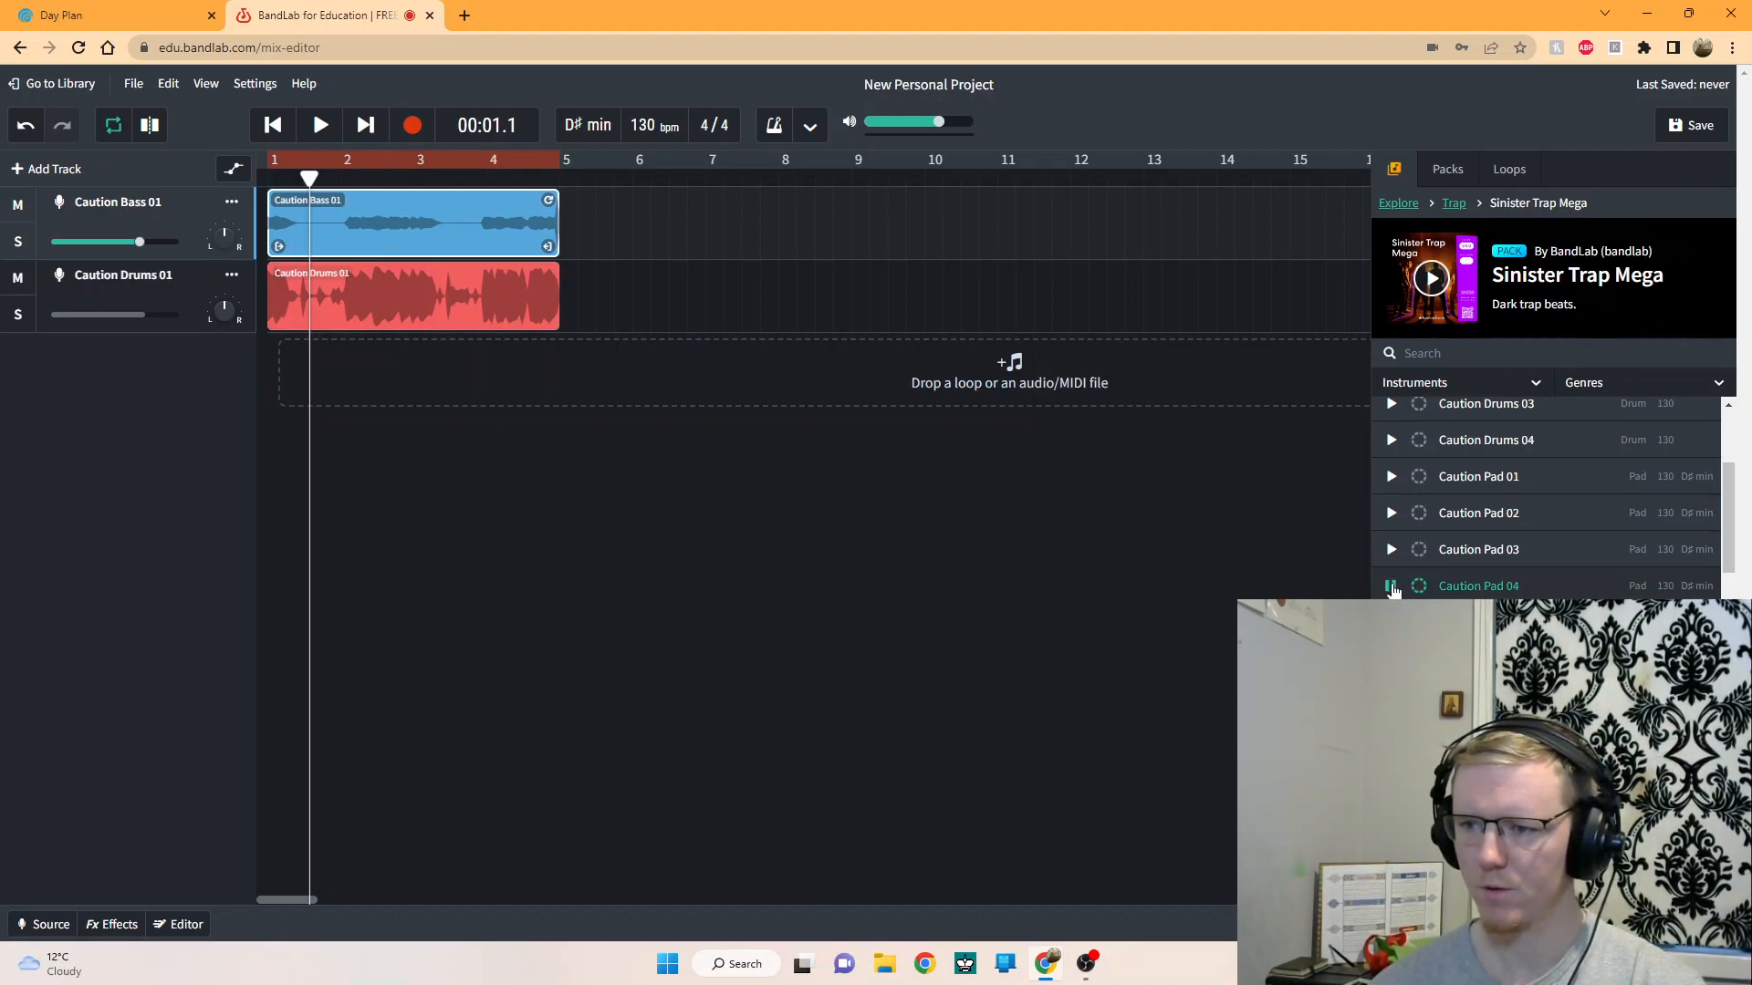
click(1391, 586)
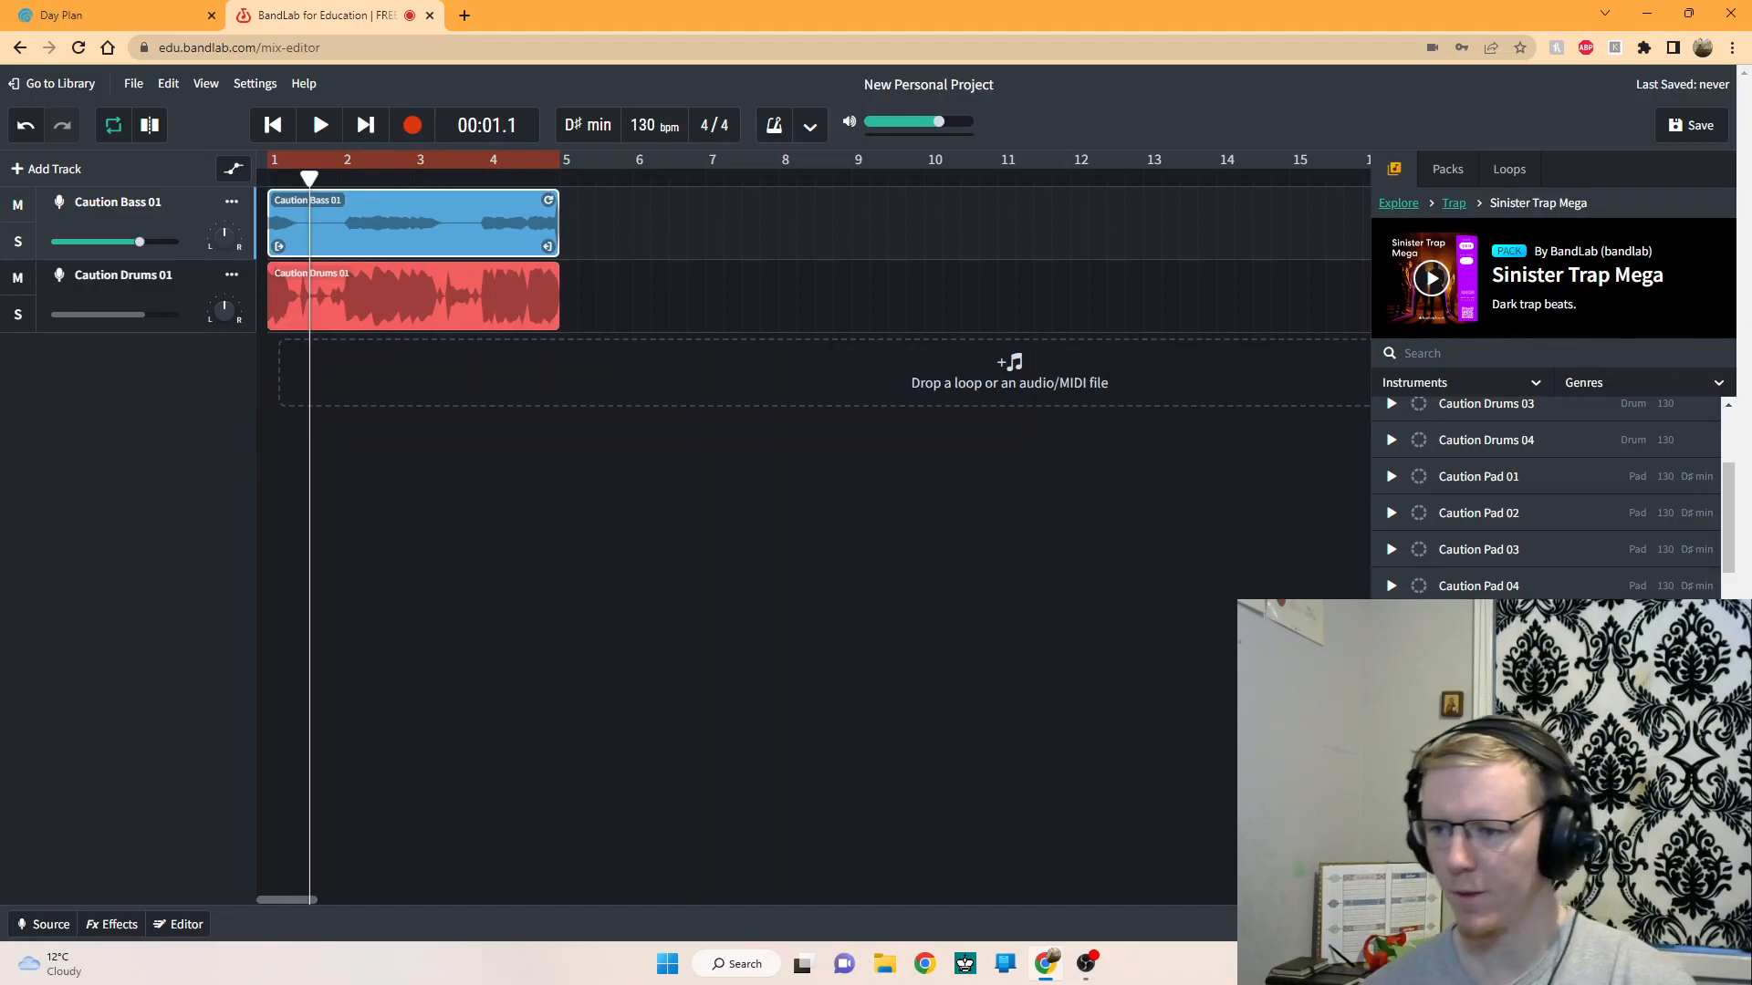
- Preview the Caution Strings 01, 02 and 03 loops one after another
scroll(1460, 529, down, 3)
click(1390, 495)
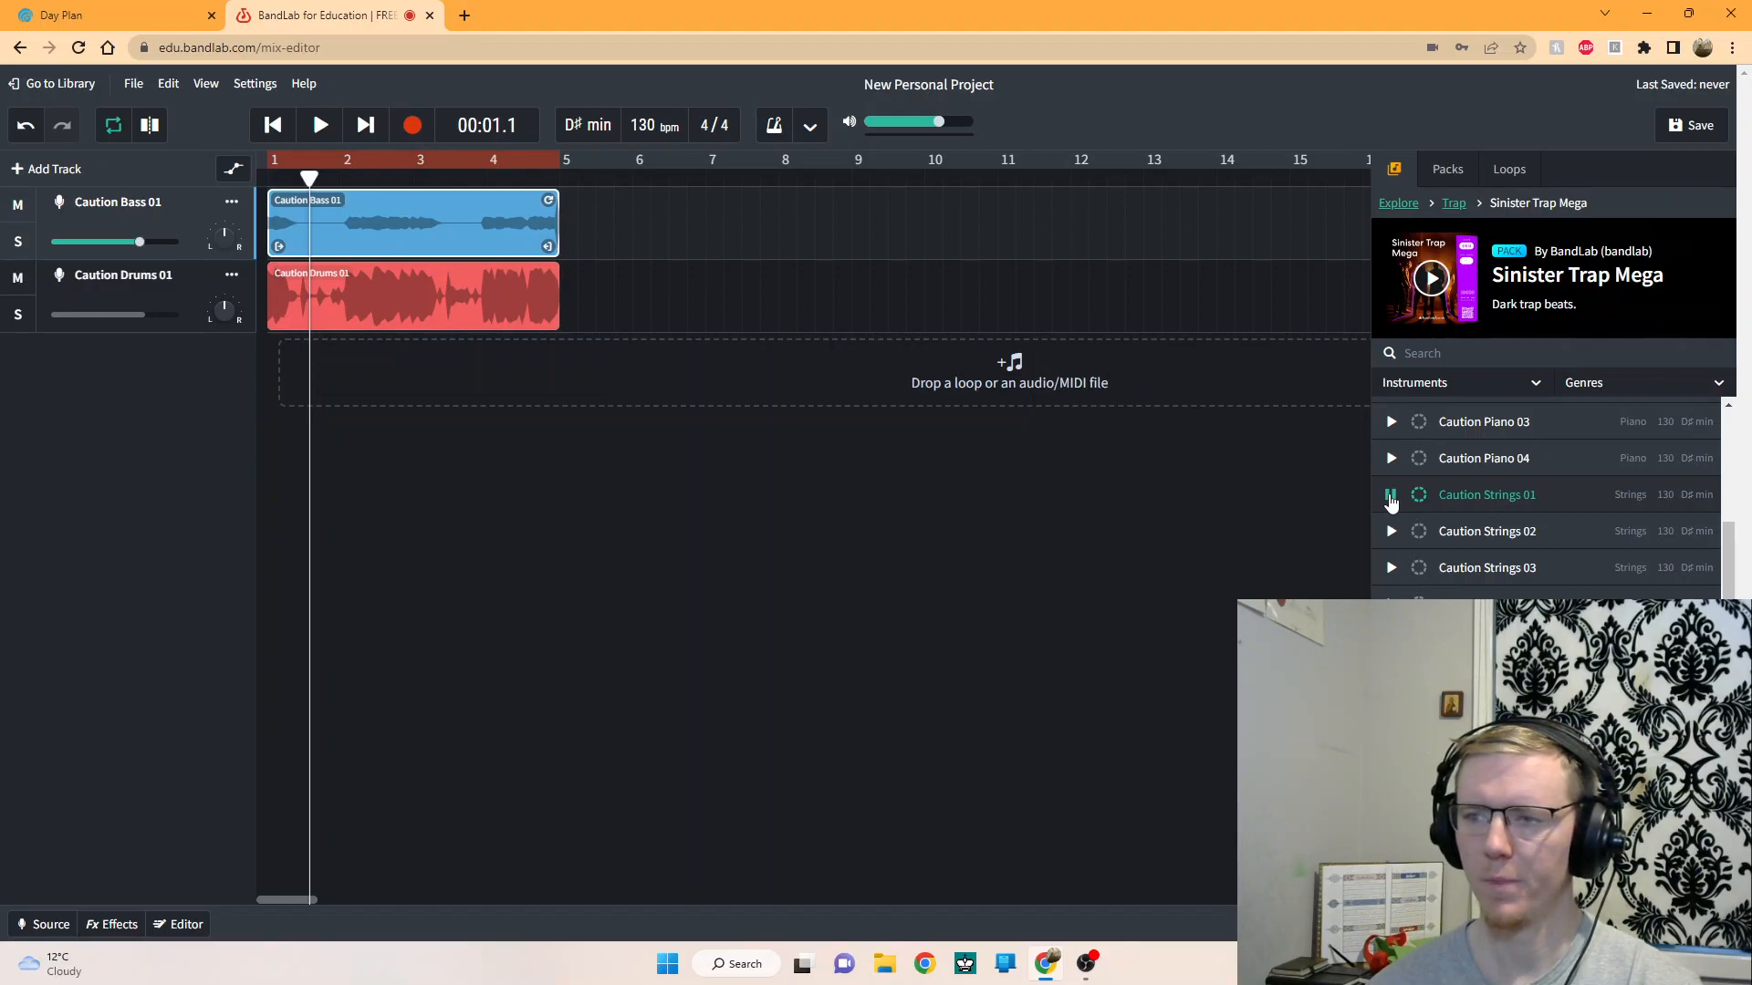
click(1391, 532)
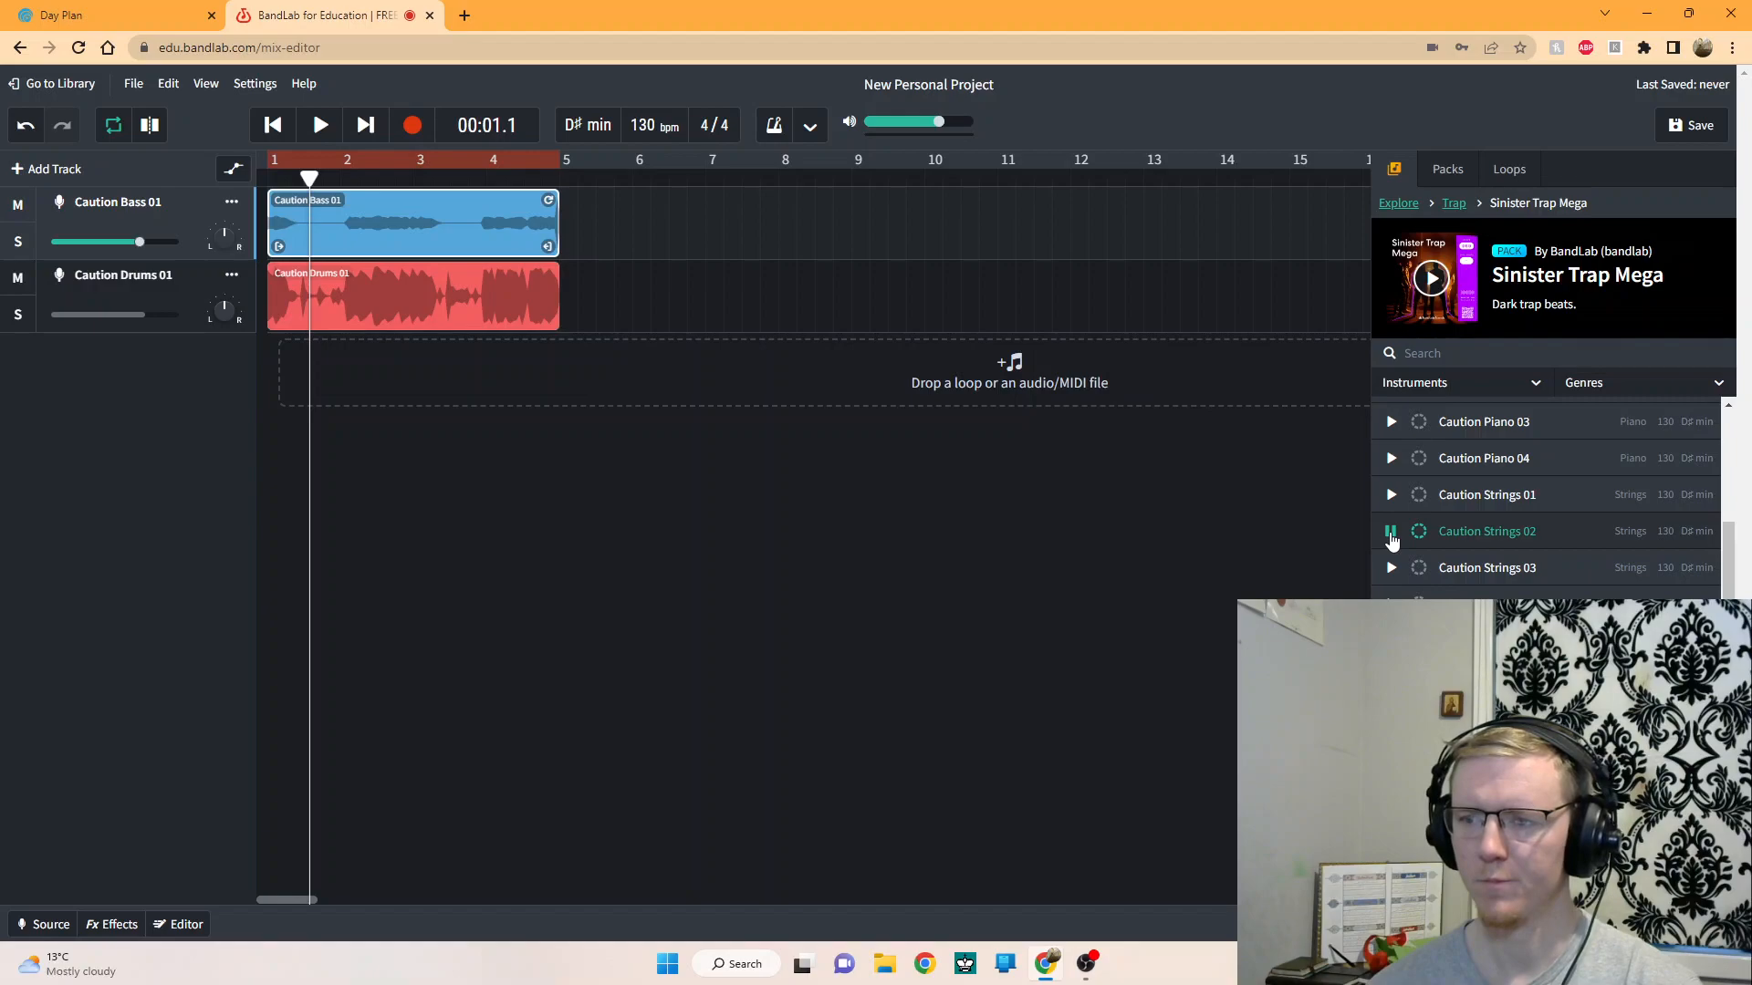
click(1390, 569)
click(1390, 569)
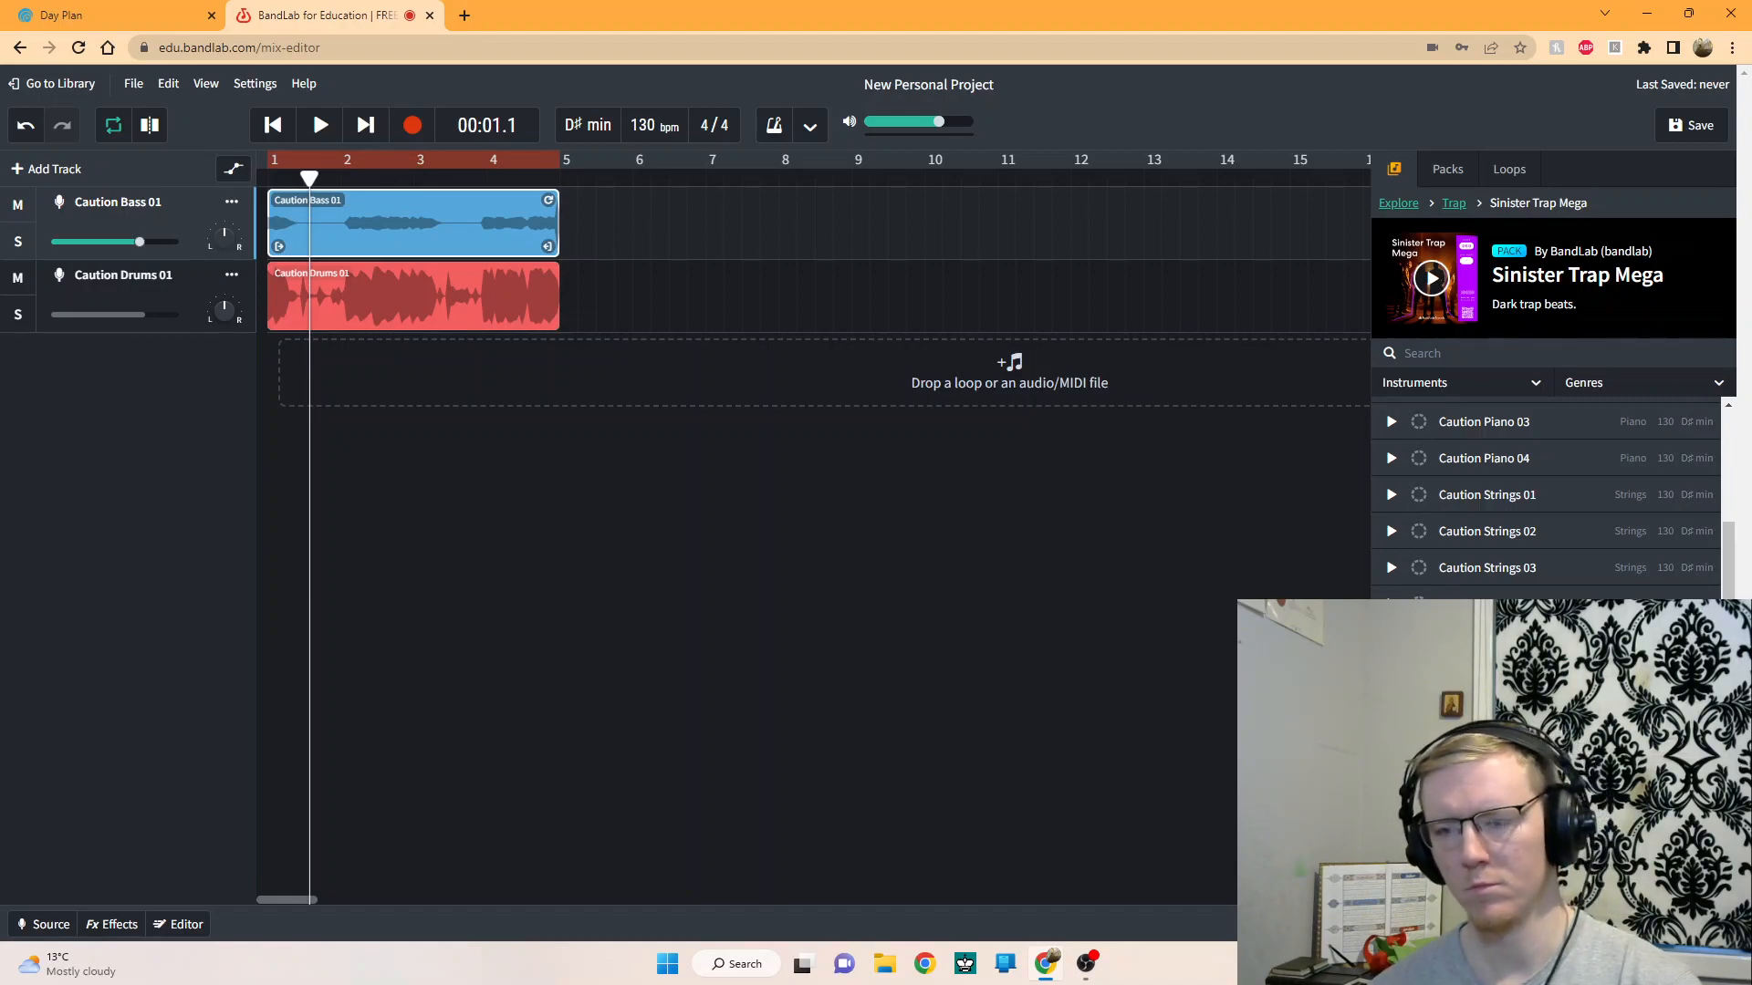
- Preview the Sinister Trap Mega Choir 01 and Sinister Trap Mega Drama Strings 01 loops
scroll(1551, 502, down, 5)
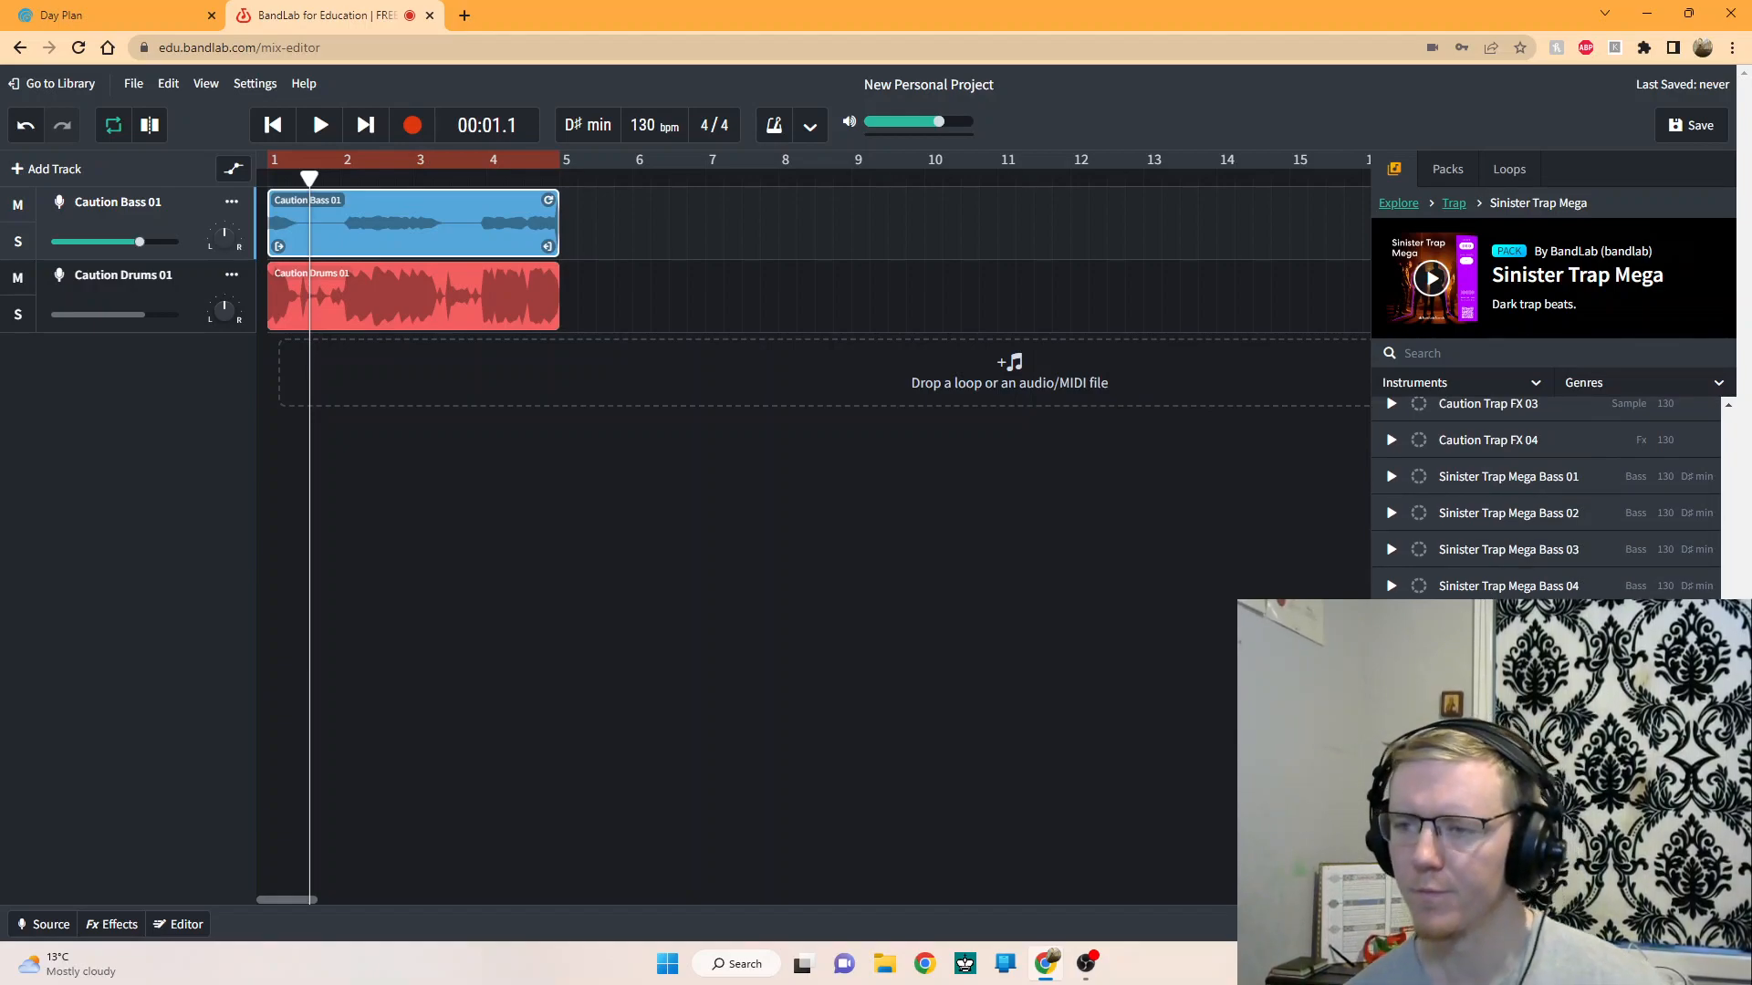
scroll(1551, 502, down, 5)
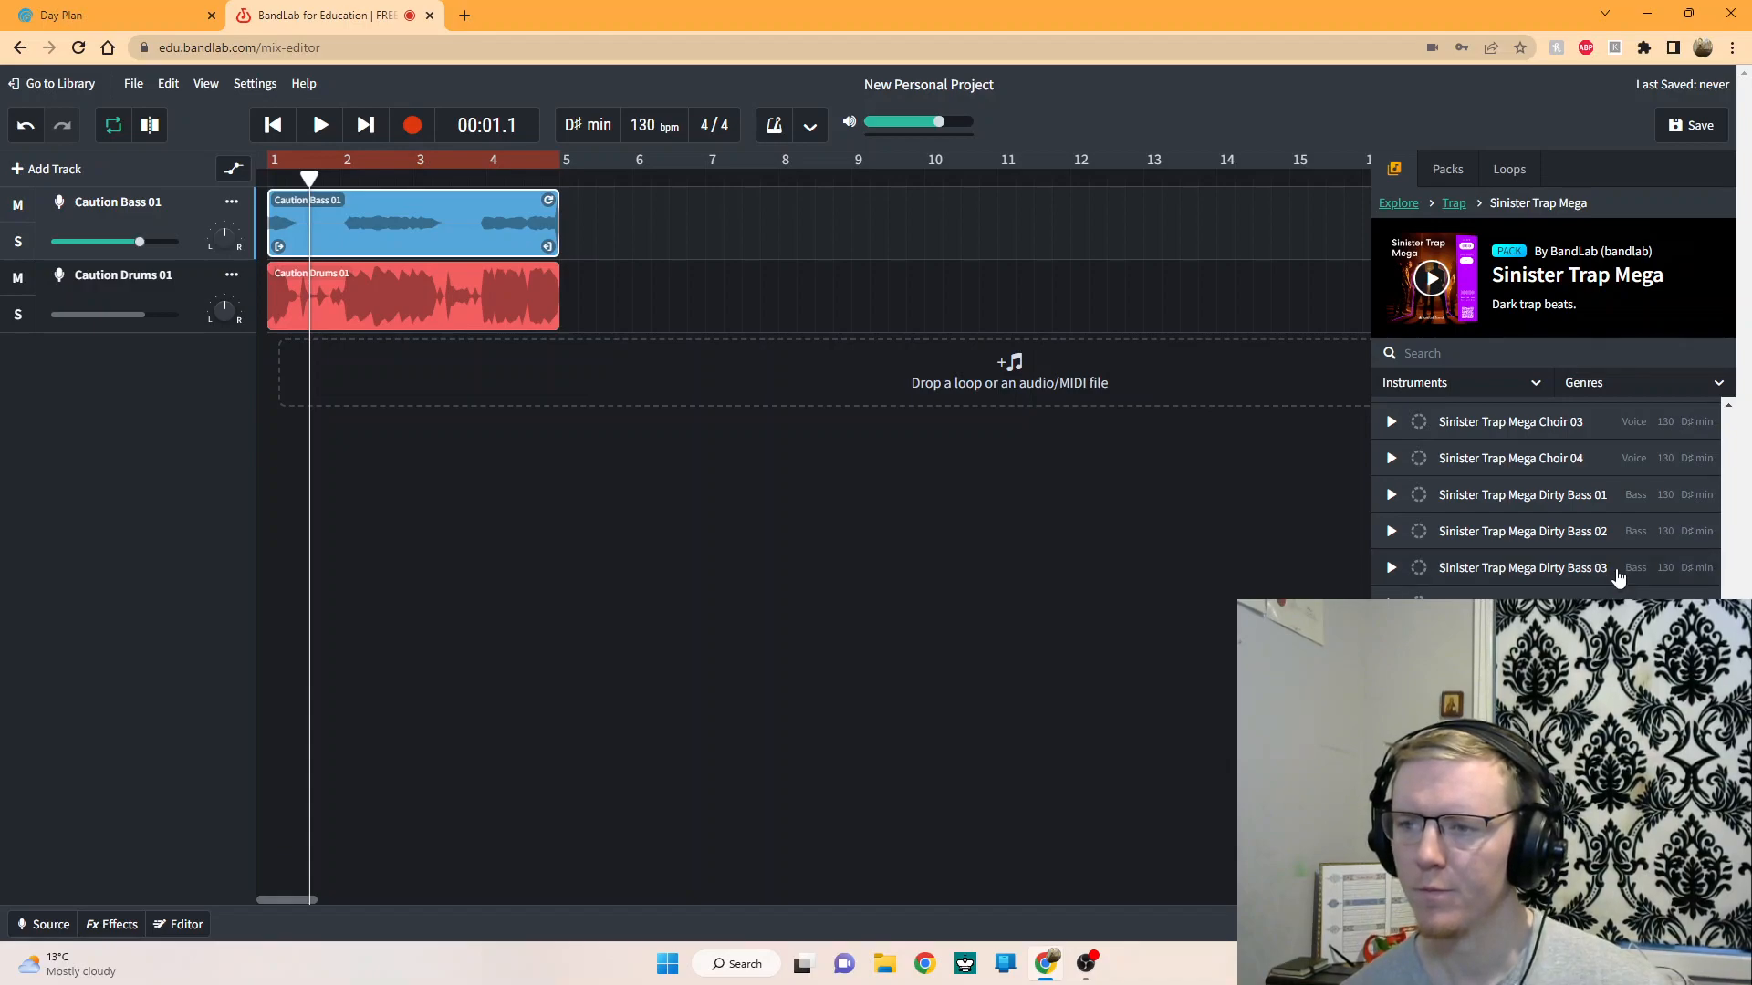
scroll(1478, 548, up, 2)
click(1391, 536)
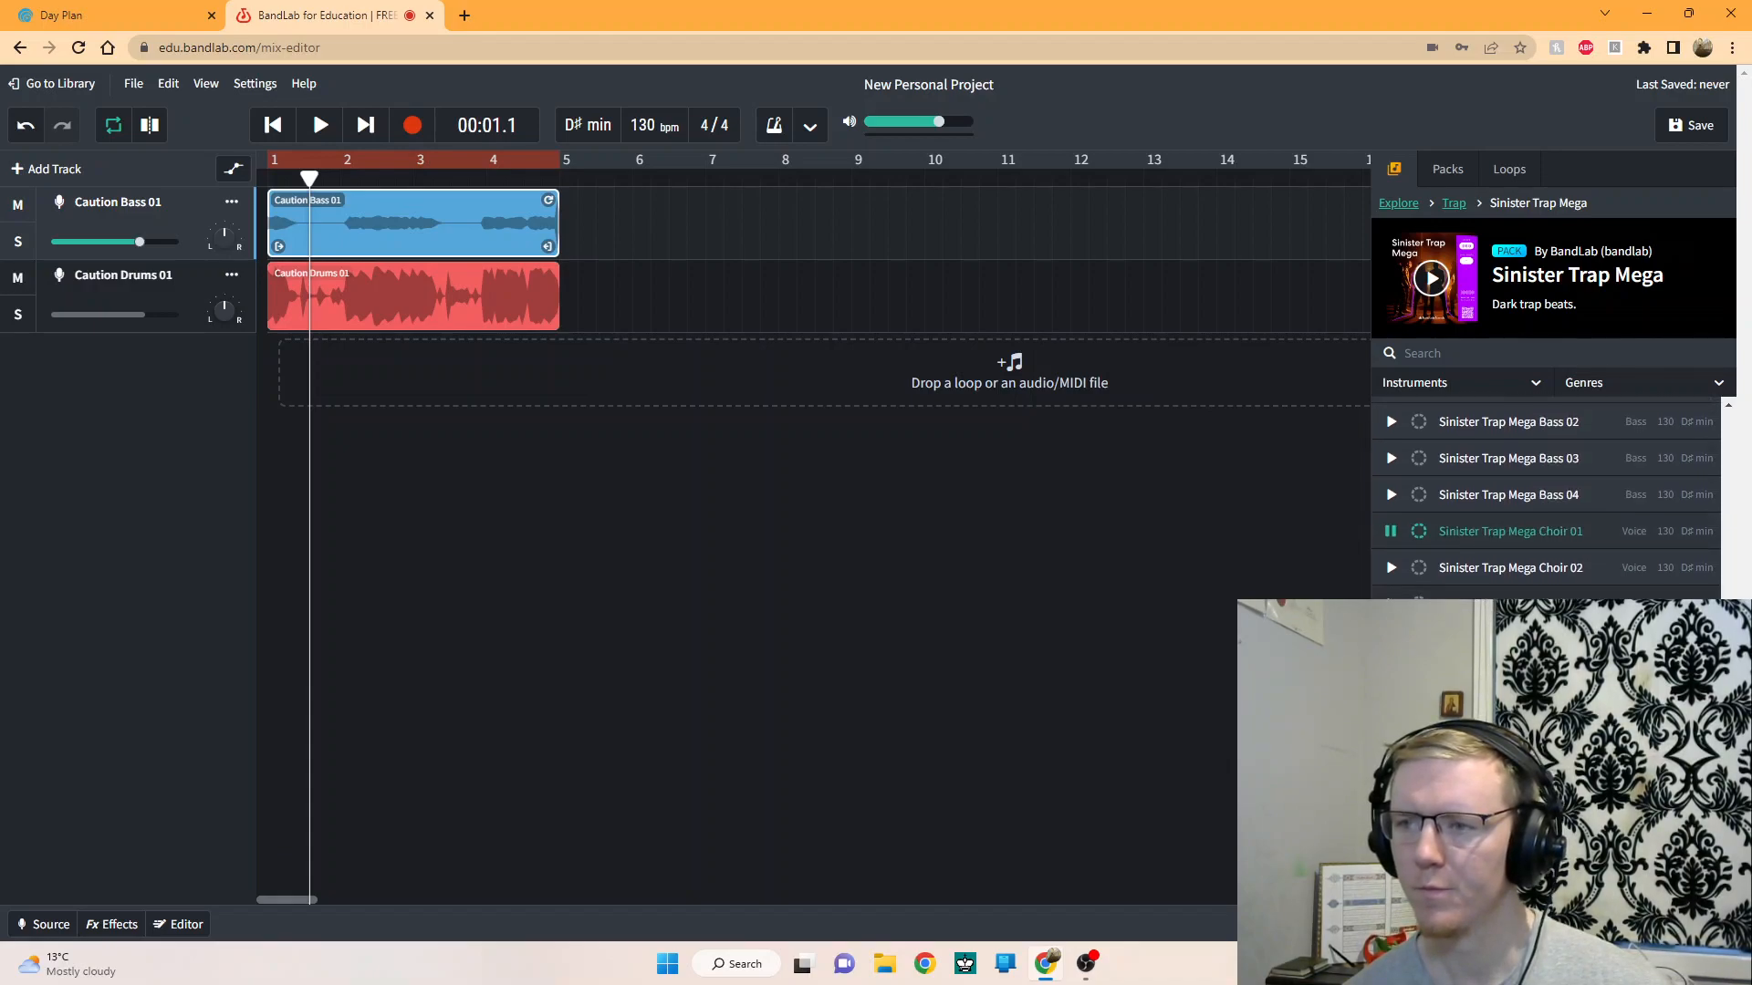
scroll(1391, 539, down, 2)
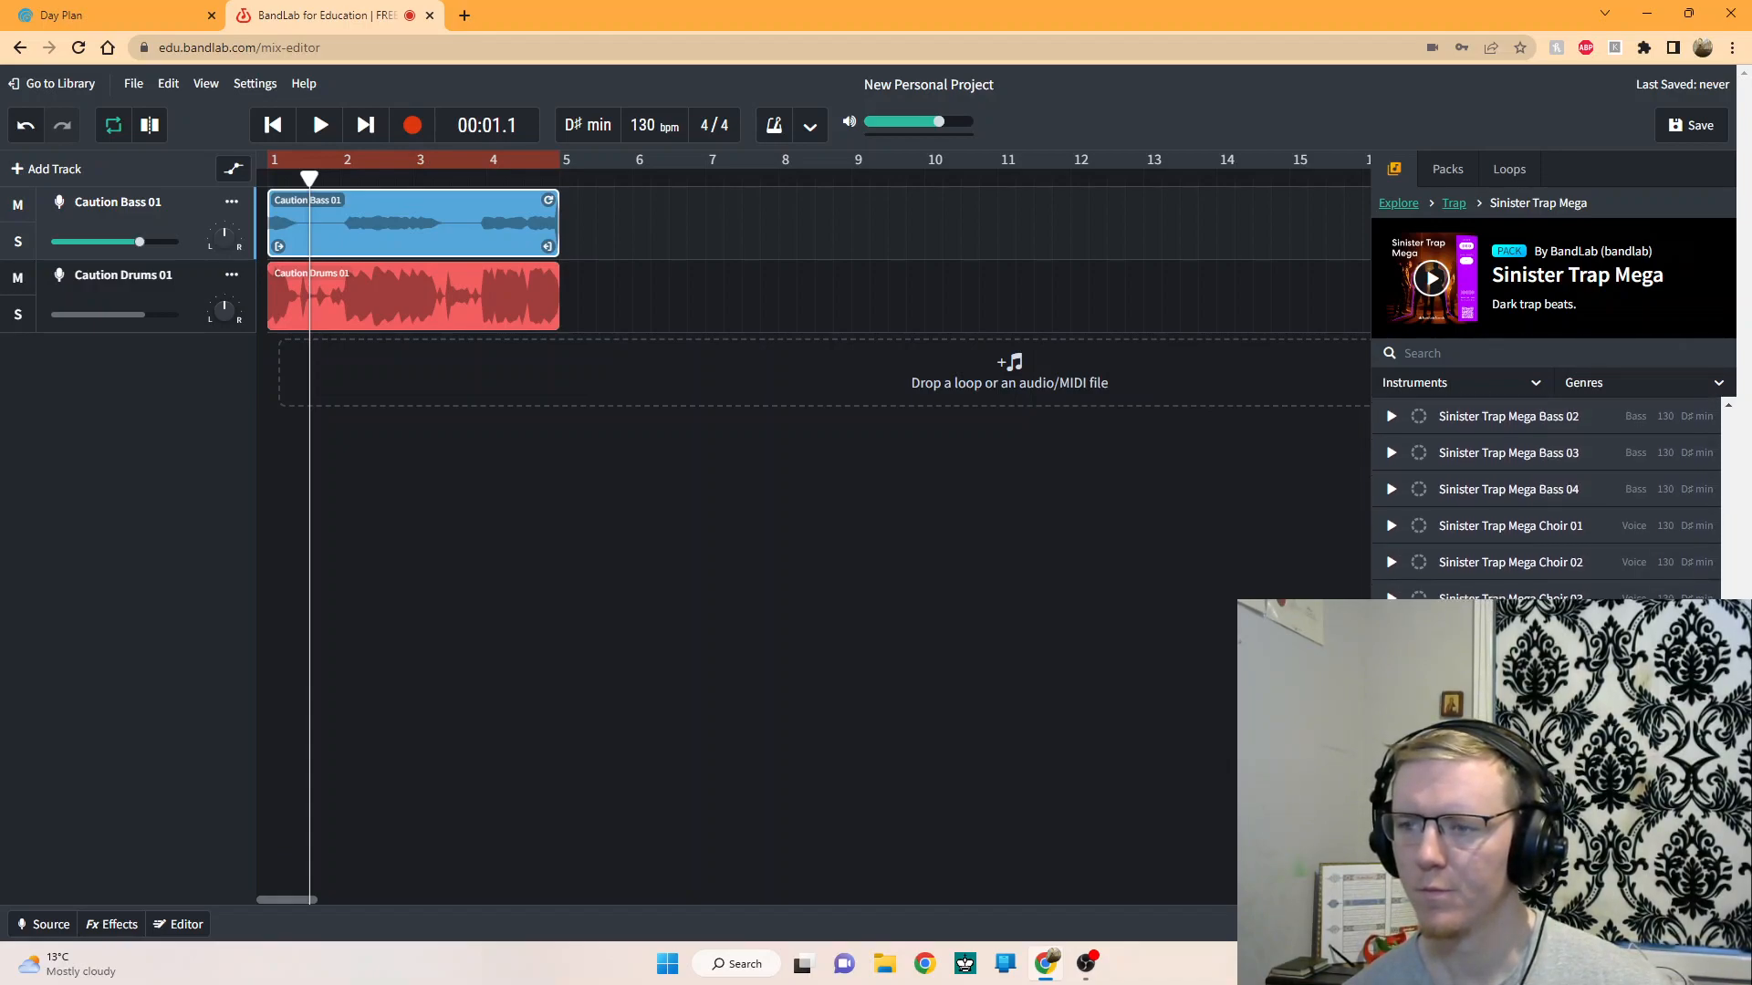
click(1391, 552)
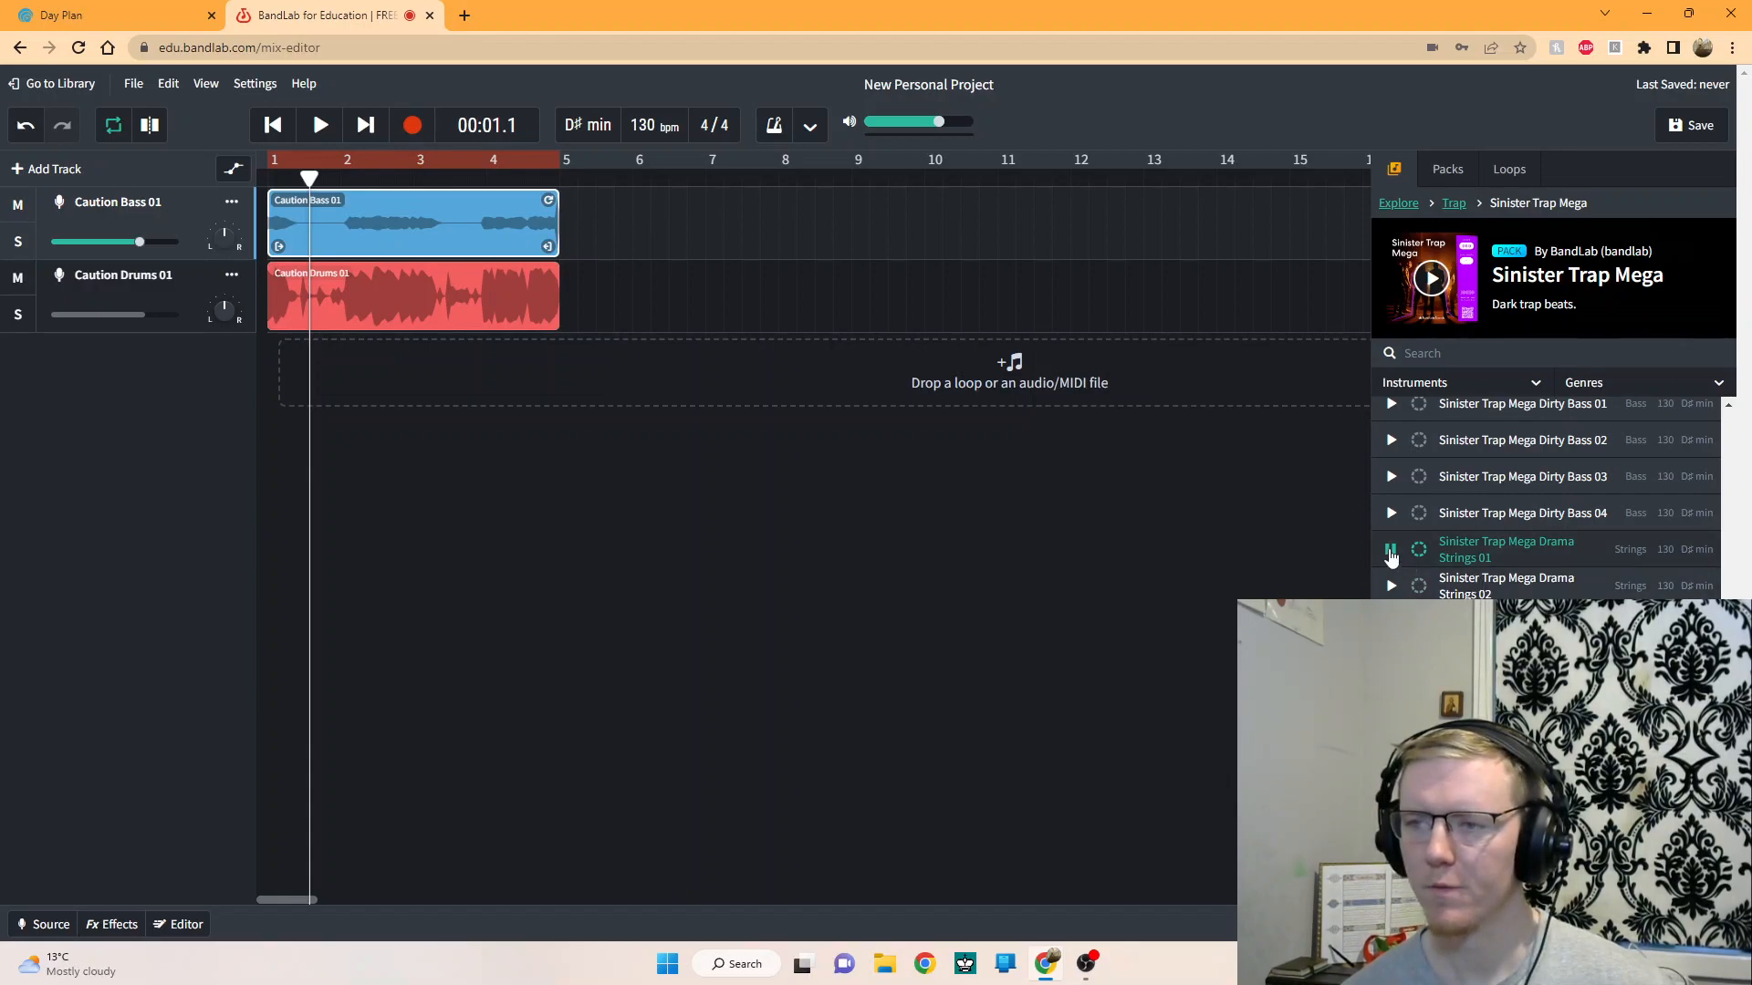
scroll(1391, 556, down, 3)
- Add the Caution Pad 02 loop at bar 1 on its own track below the drums
scroll(1392, 558, up, 5)
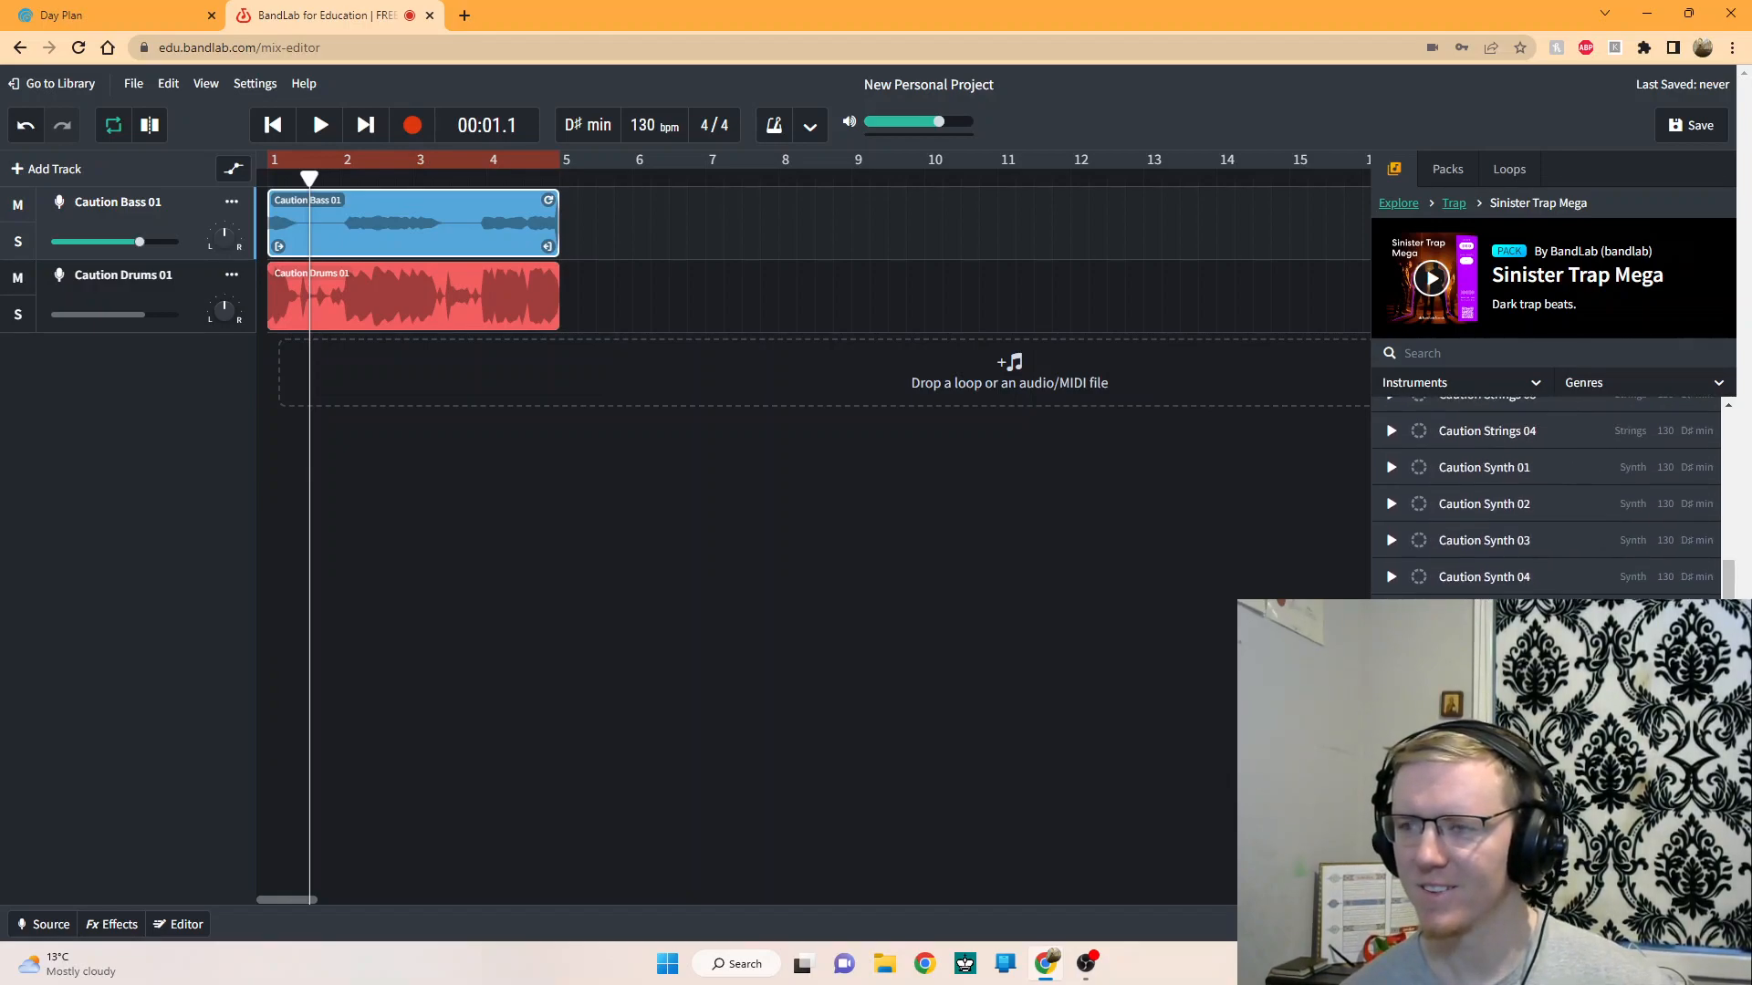
scroll(1497, 493, down, 4)
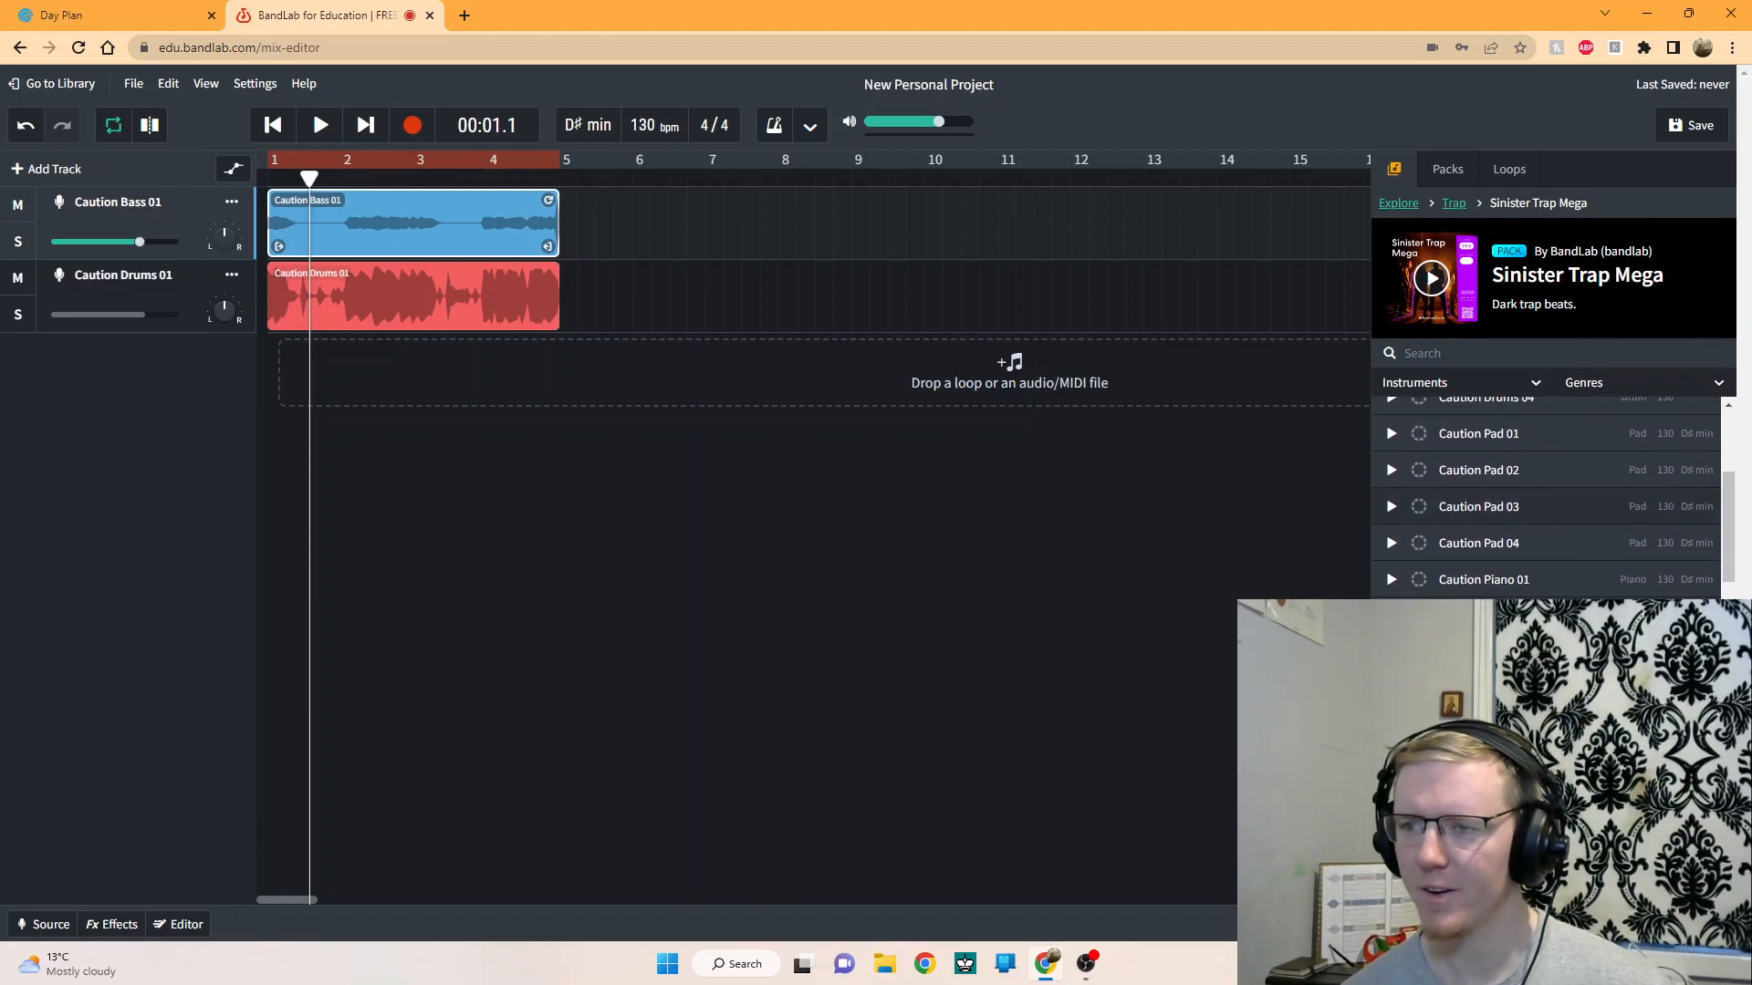
drag(1493, 484, 361, 377)
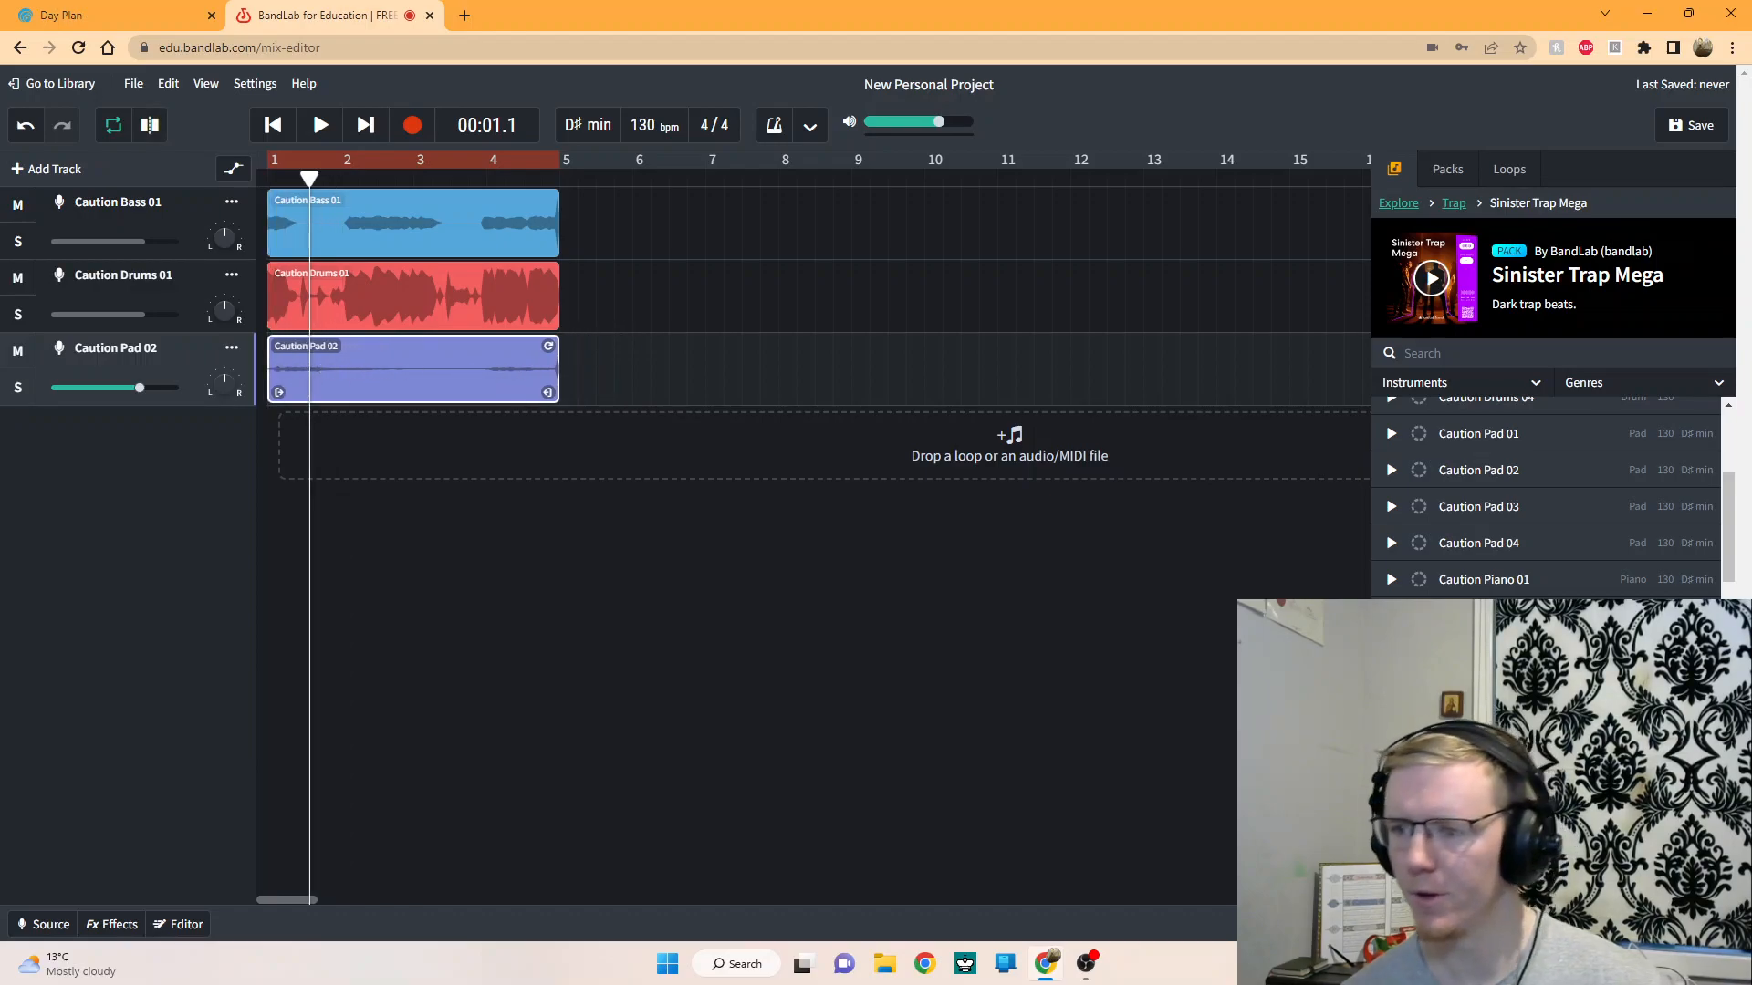
- Add the Sinister Trap Mega Choir 01 loop at bar 1 on its own track below the pad
scroll(1551, 492, down, 2)
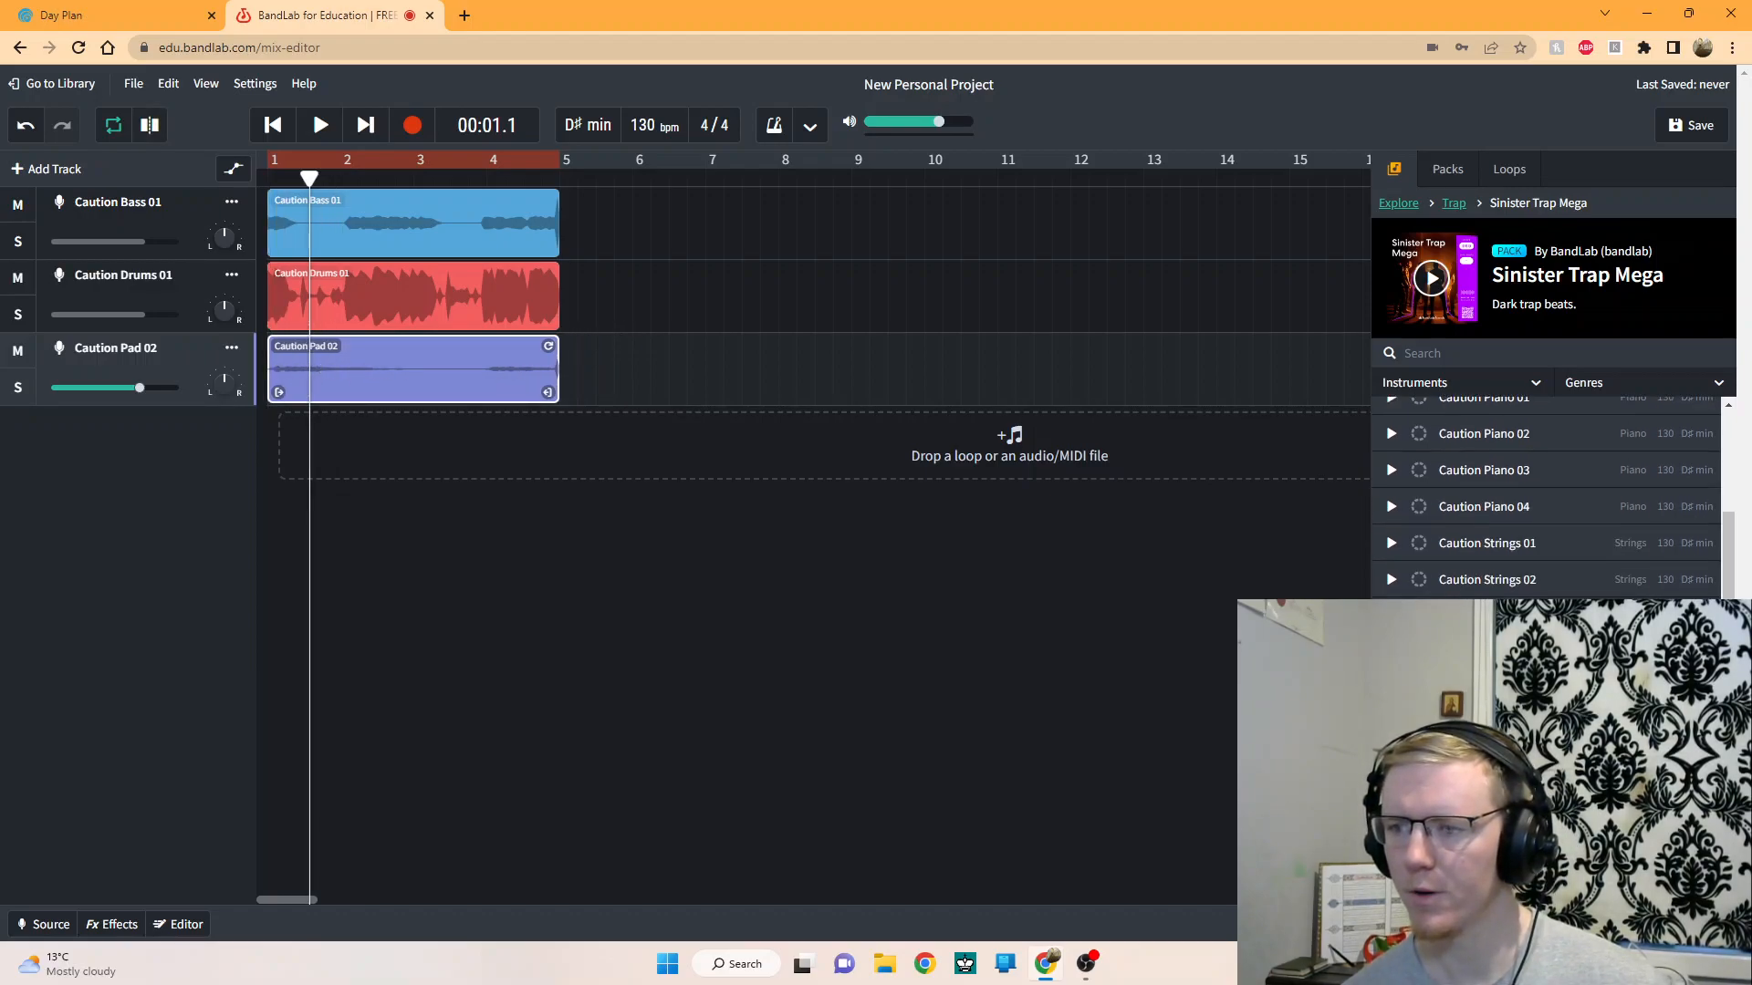
scroll(1551, 493, down, 8)
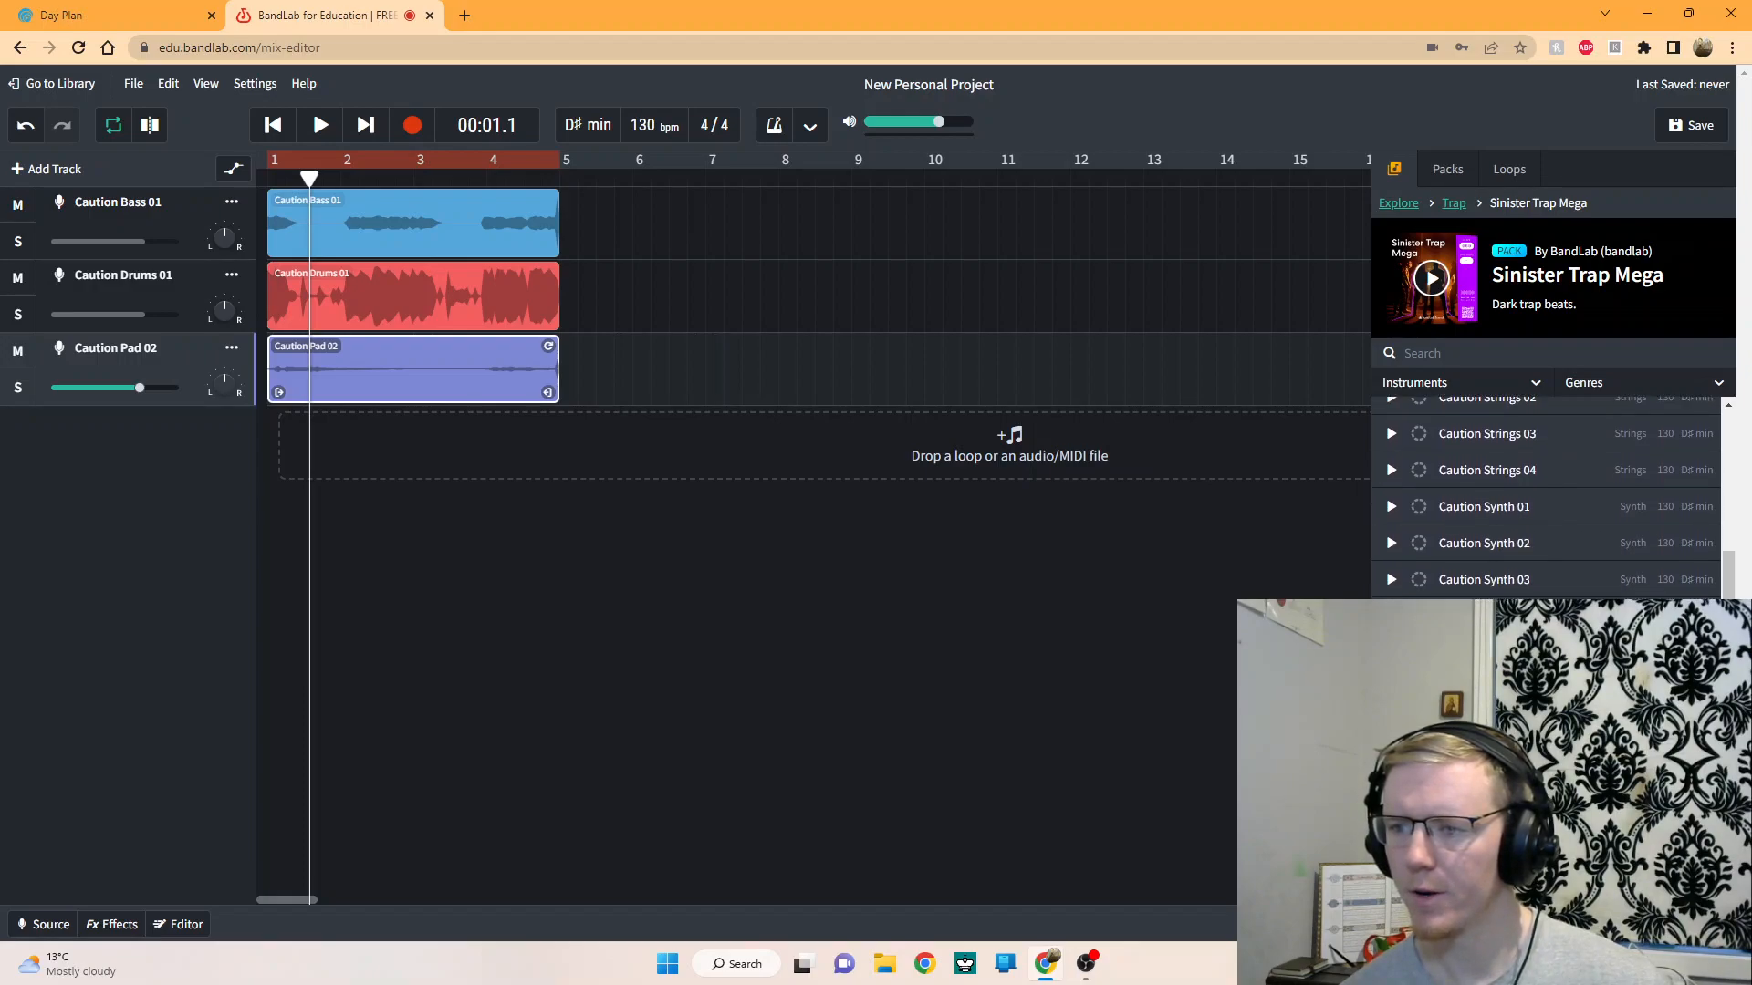
scroll(1461, 580, up, 3)
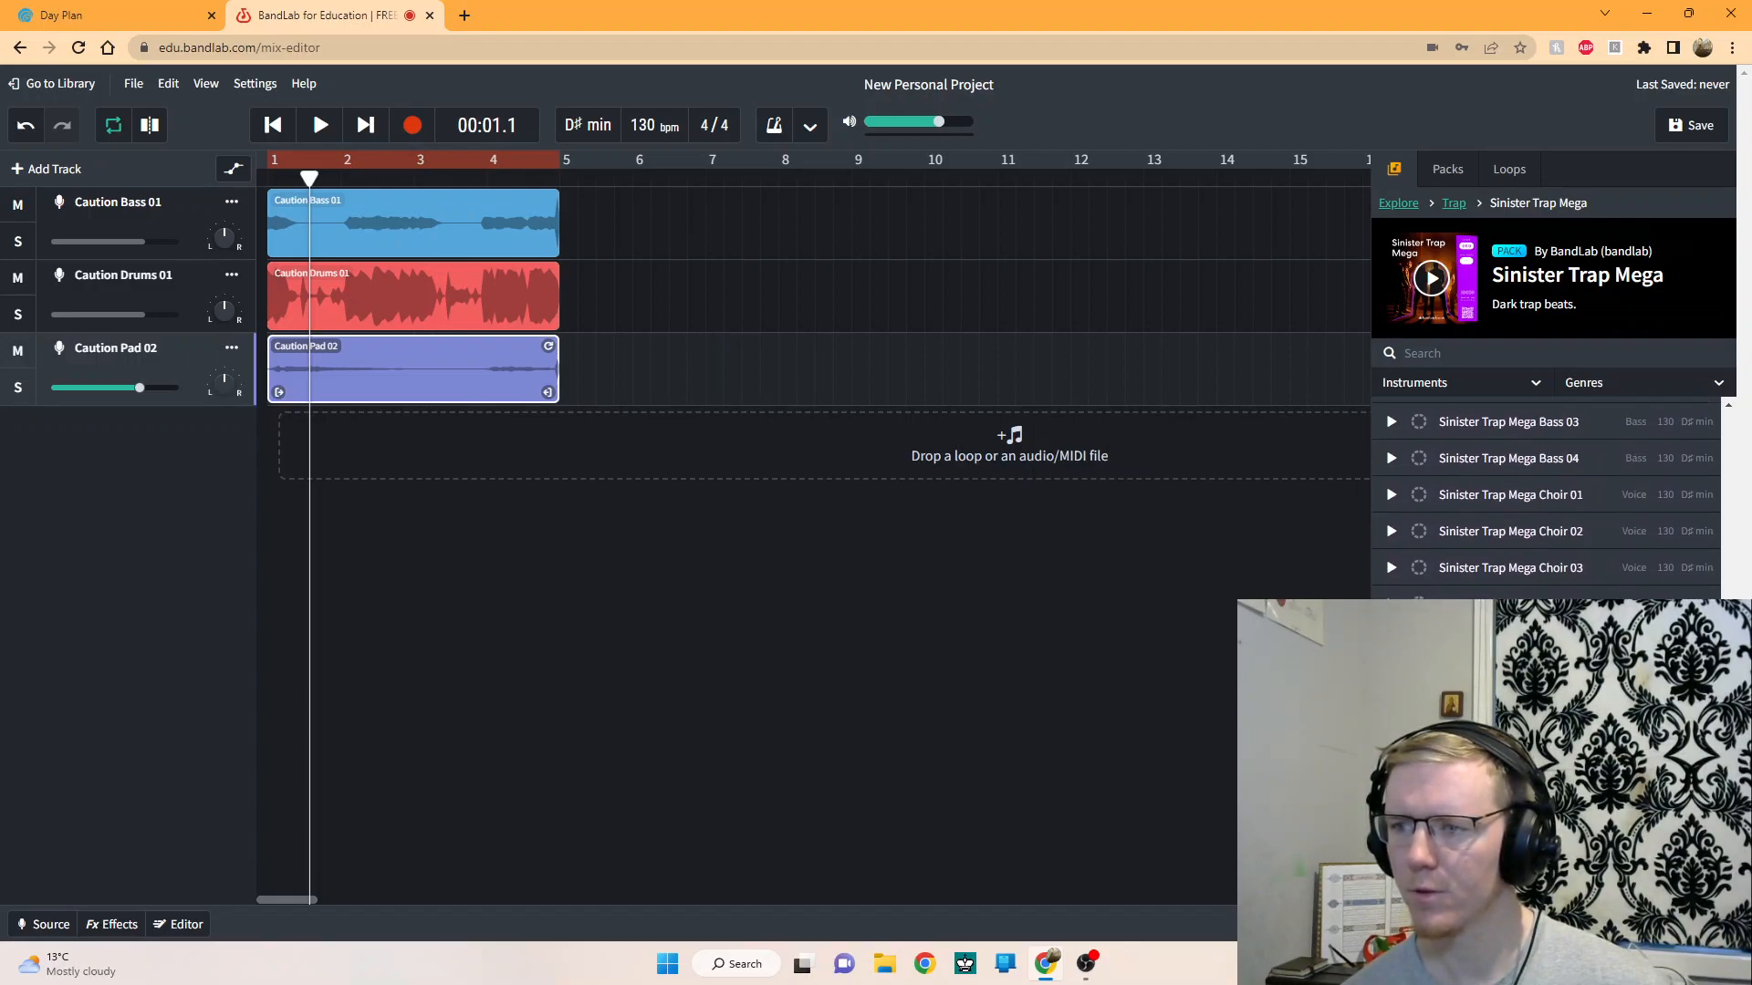
drag(1499, 585, 299, 444)
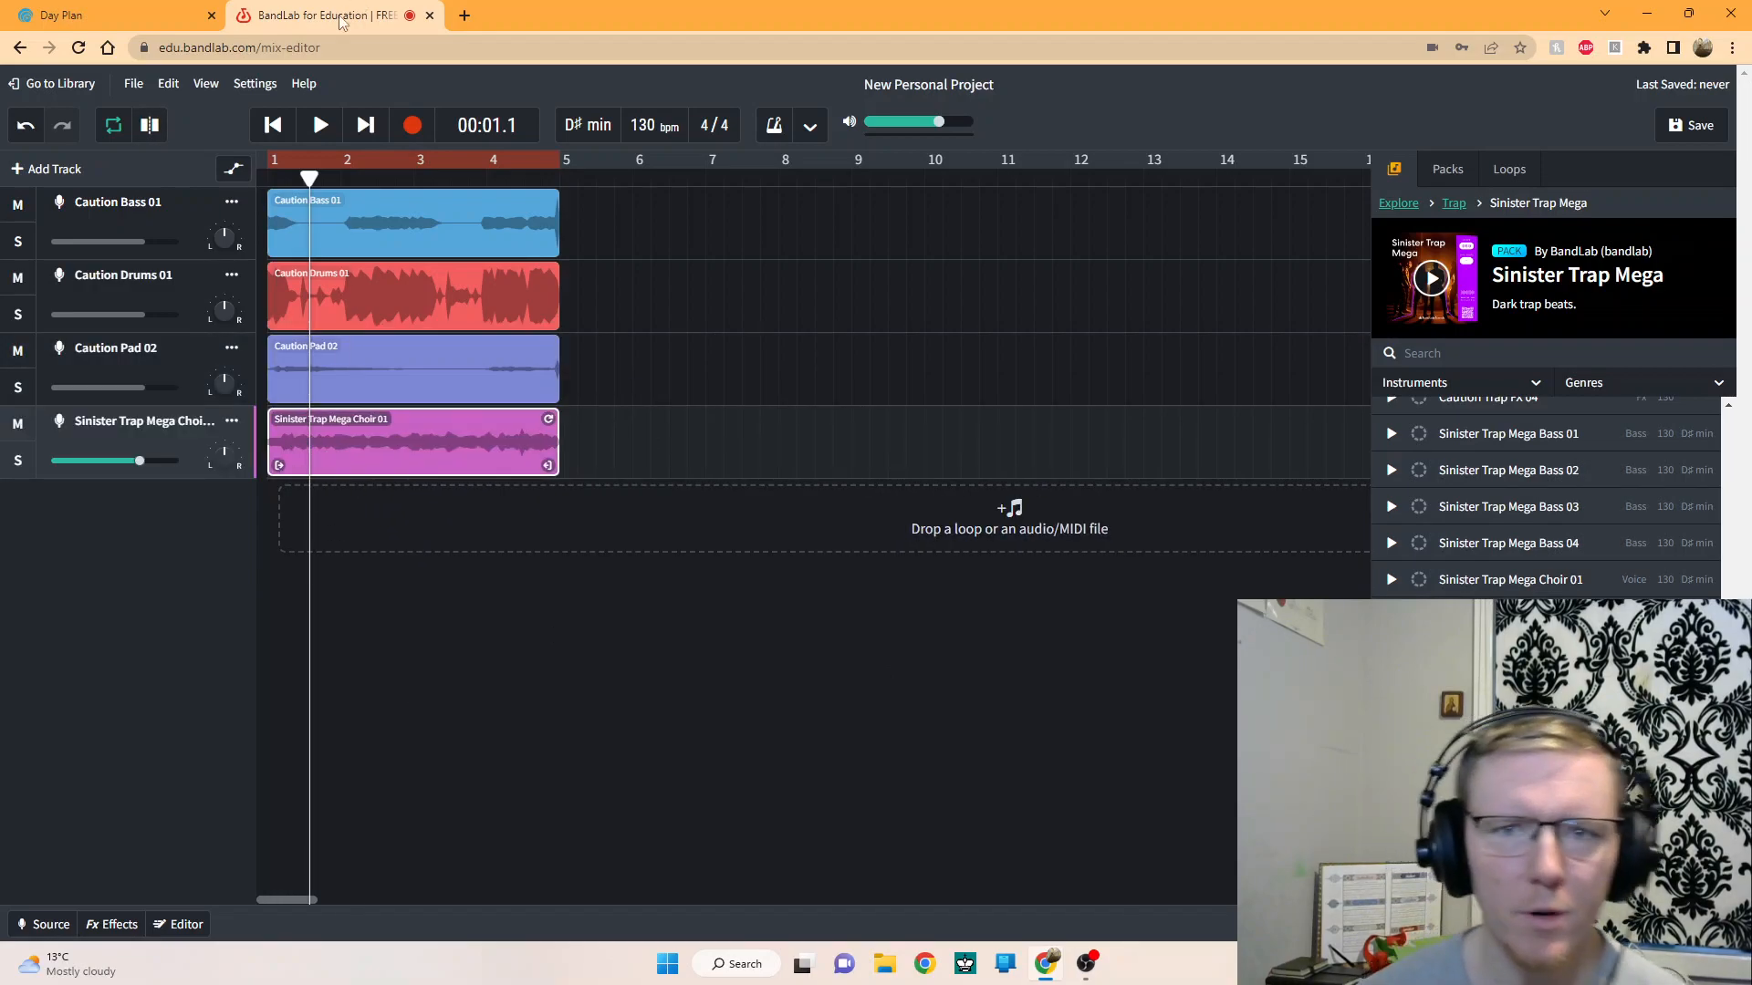
- Play the bass, drum, pad and choir loops together from the start, then pause playback
click(272, 125)
click(321, 127)
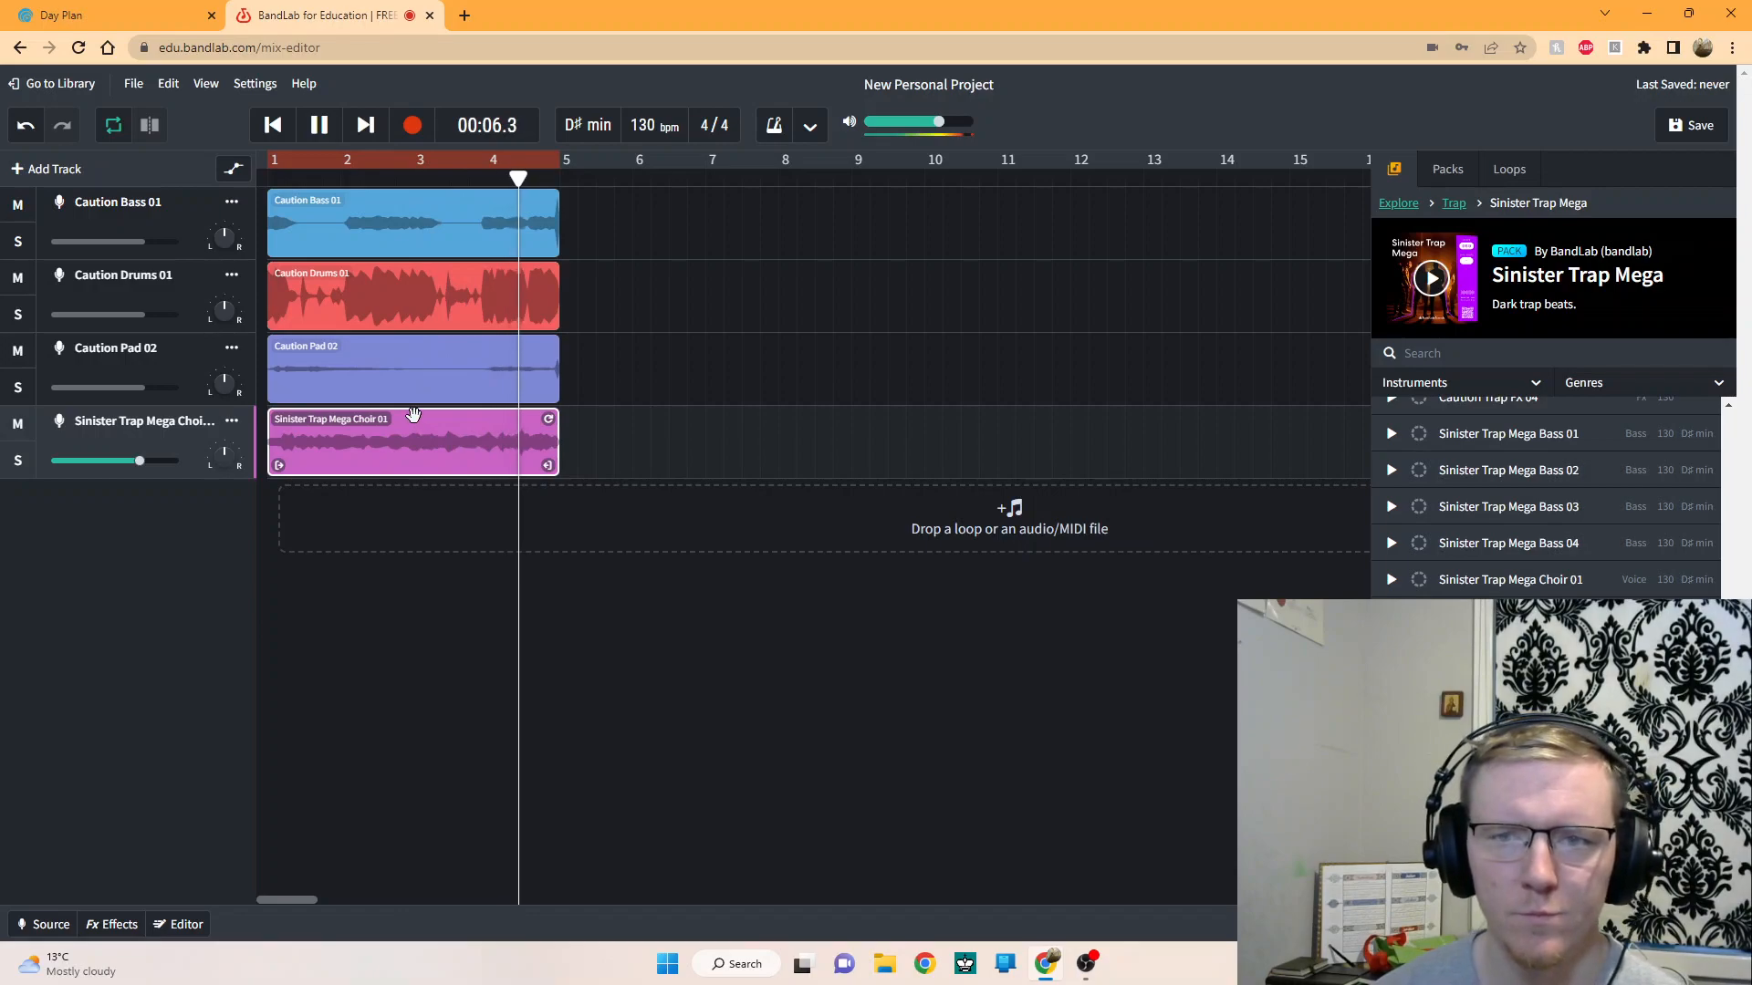
click(320, 129)
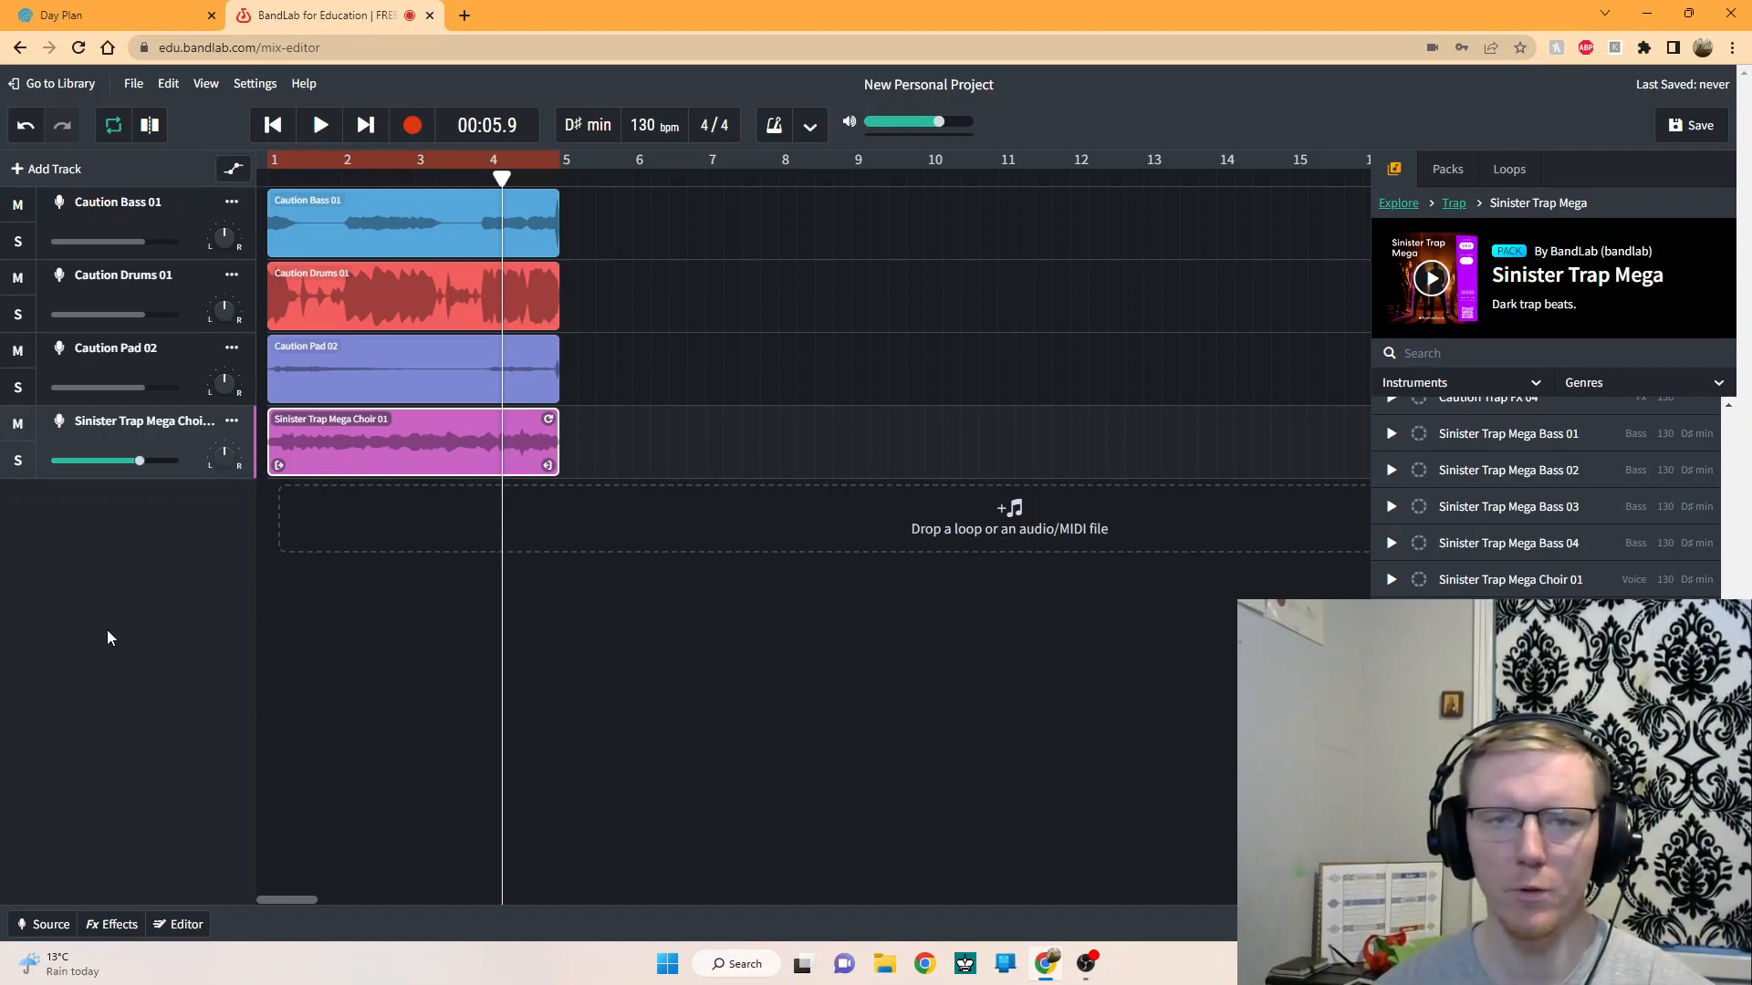
- Raise the Caution Pad 02 track's volume to about +2.9 dB
mouse_move(221, 458)
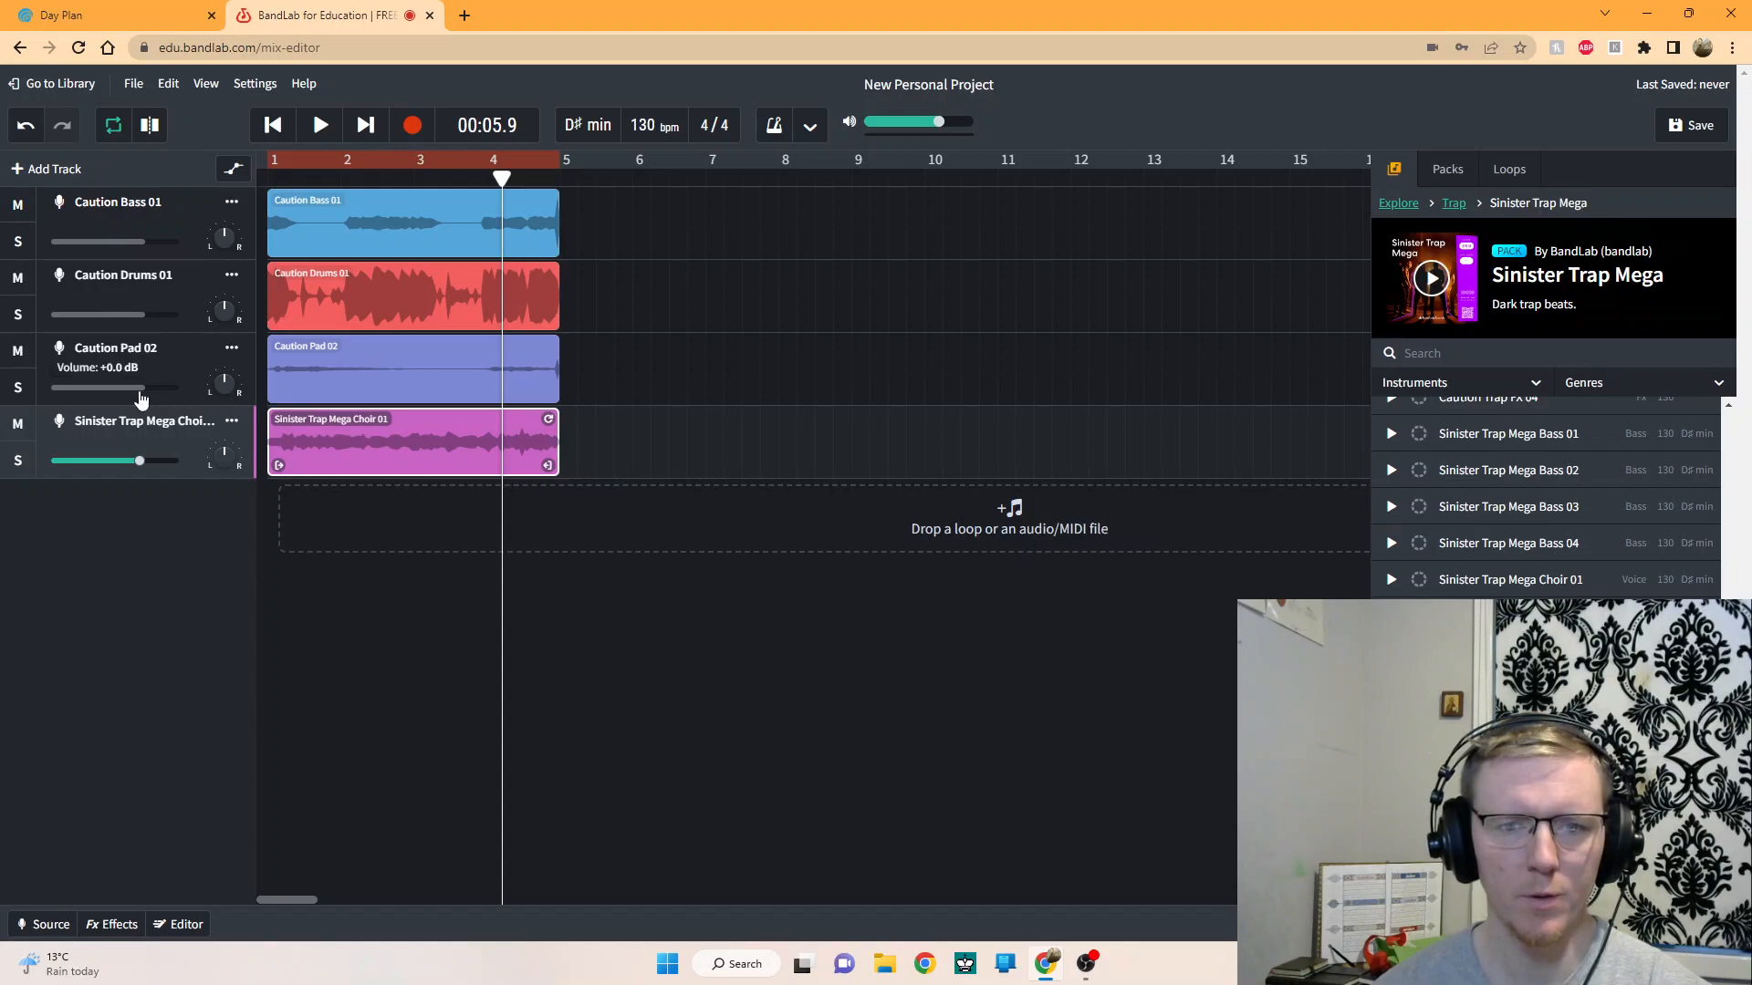
click(197, 375)
mouse_move(140, 391)
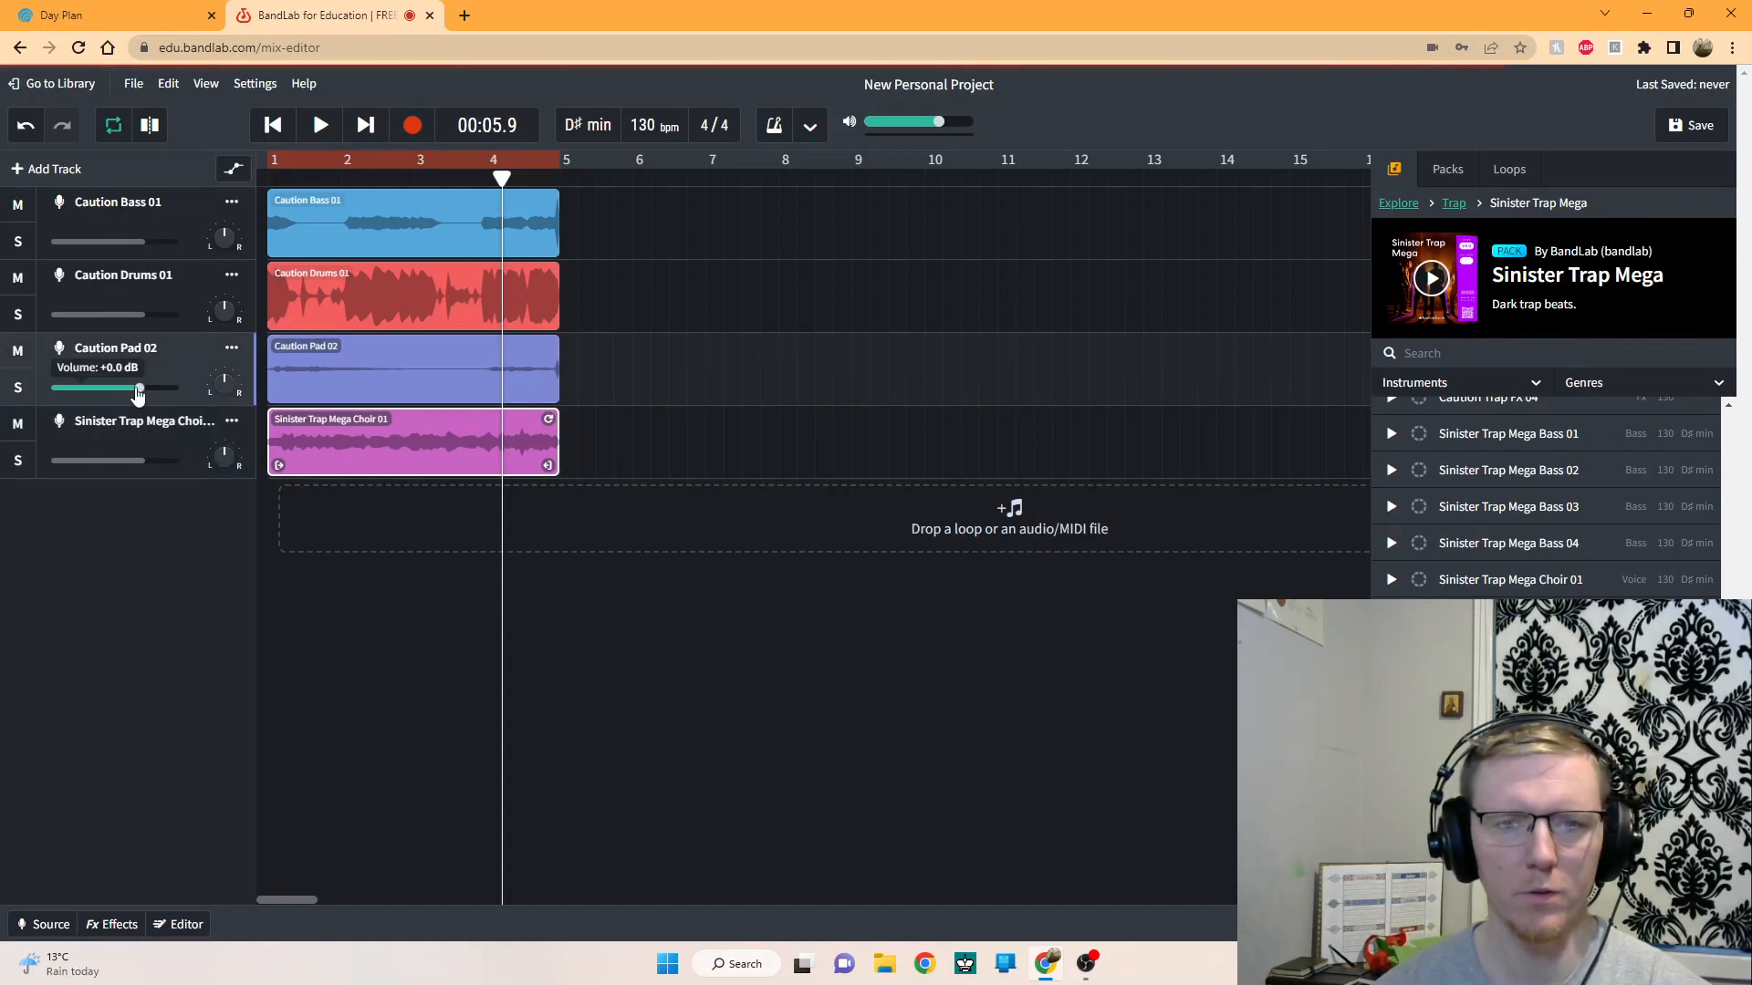
drag(141, 393, 144, 394)
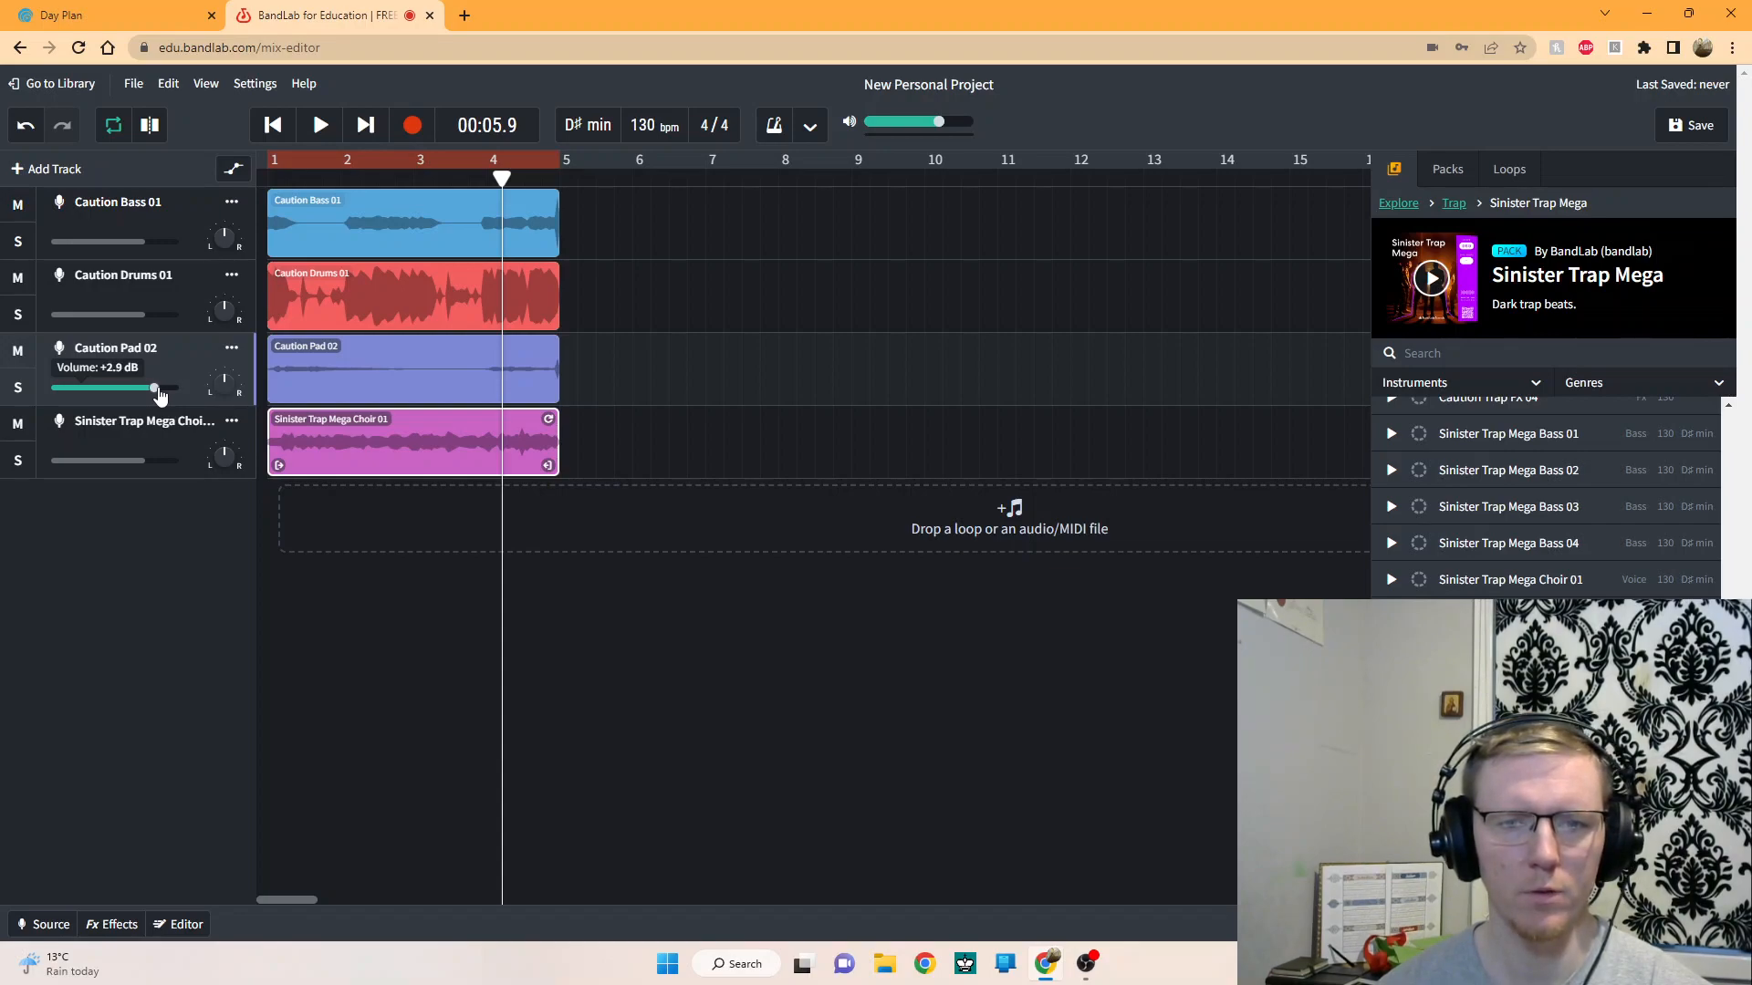
- Play the four tracks from the start with the louder pad, and return the playhead to bar 1
click(277, 125)
click(321, 126)
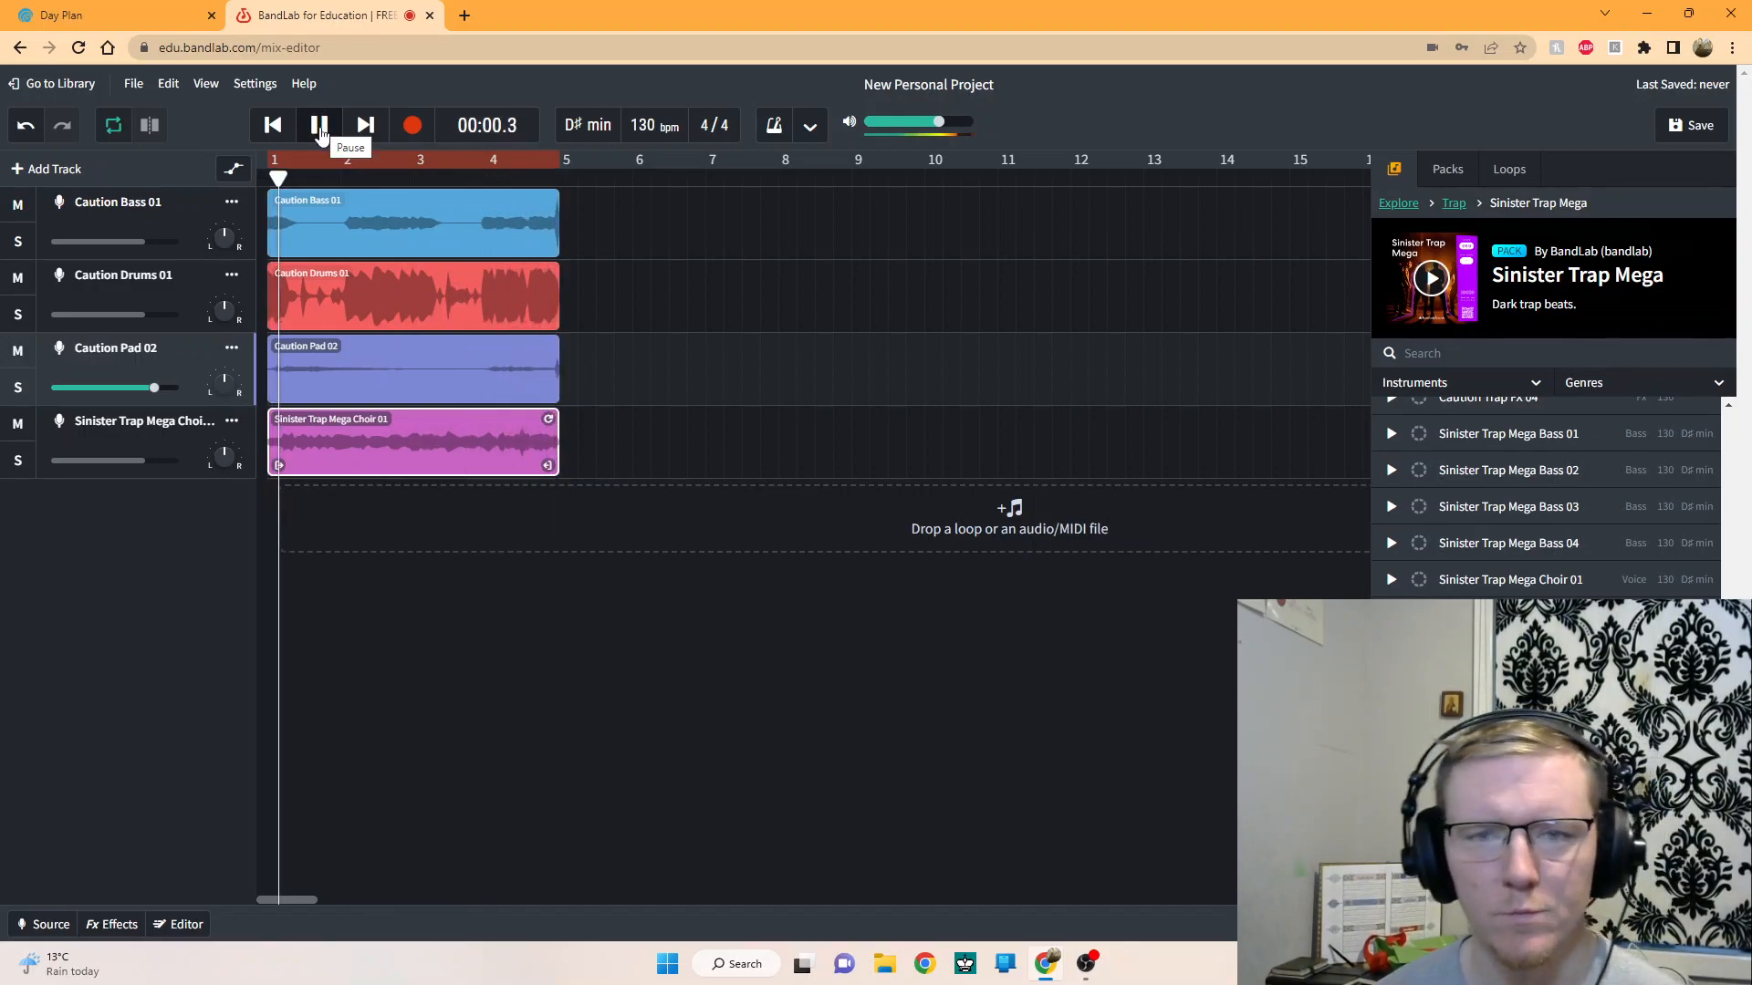
click(319, 126)
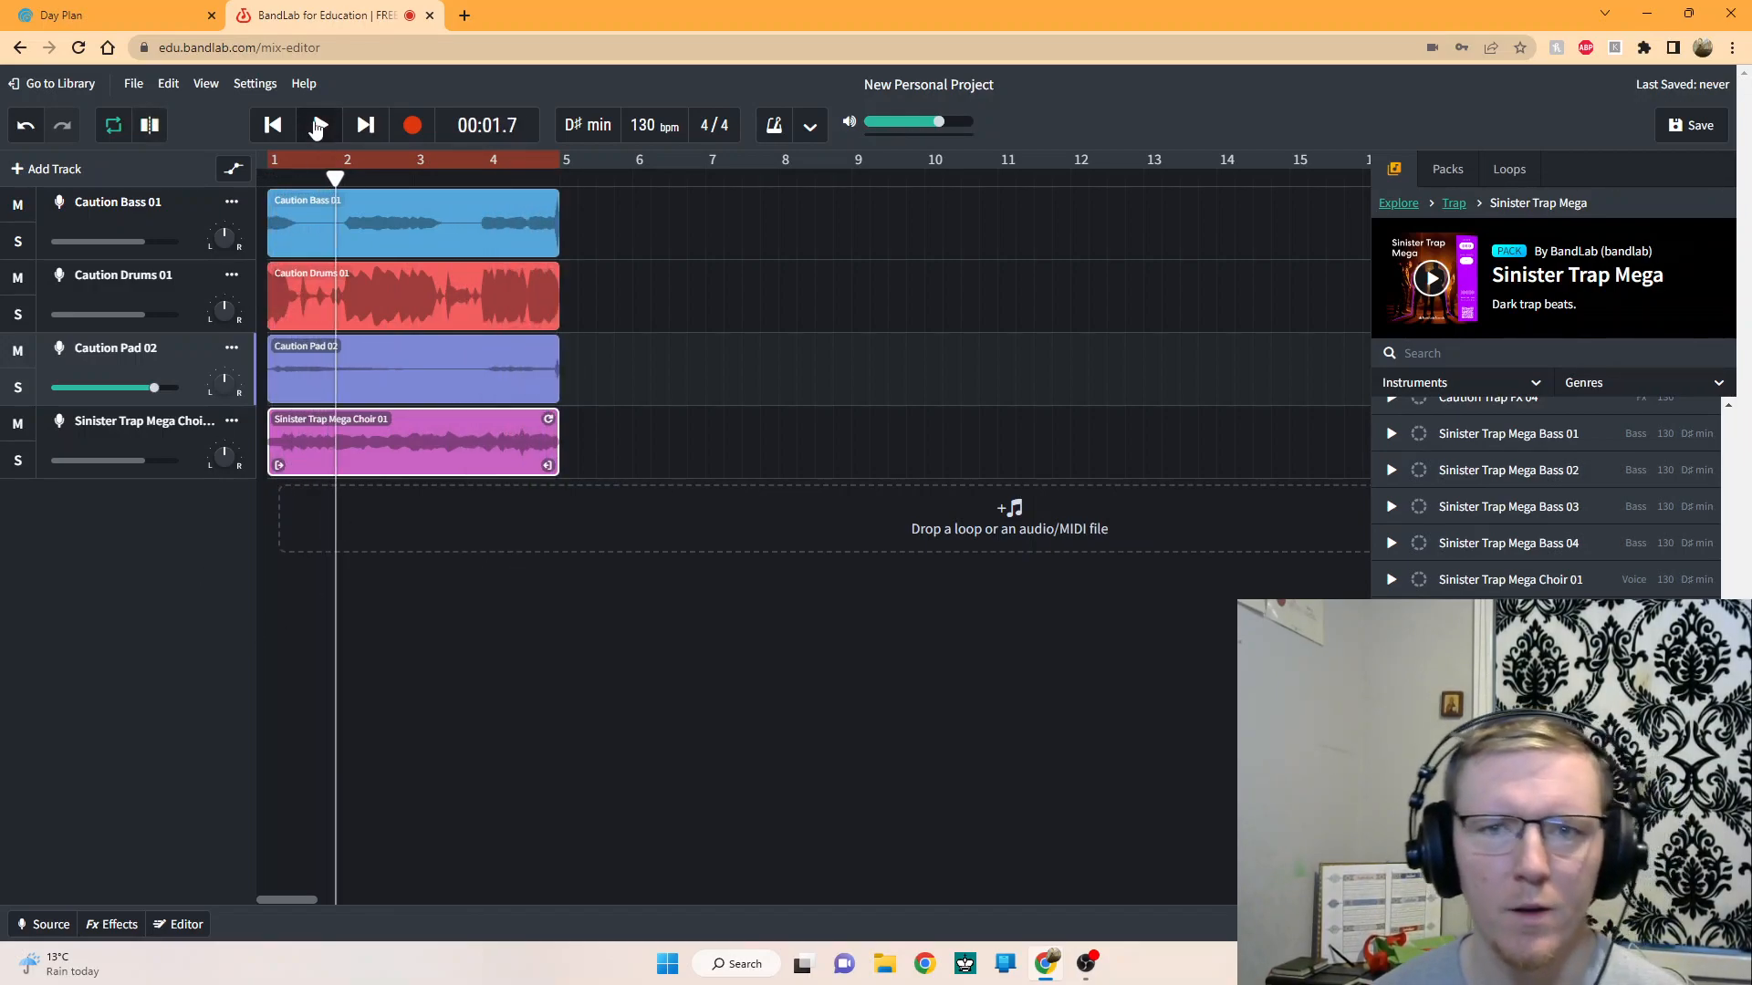
drag(337, 178, 258, 179)
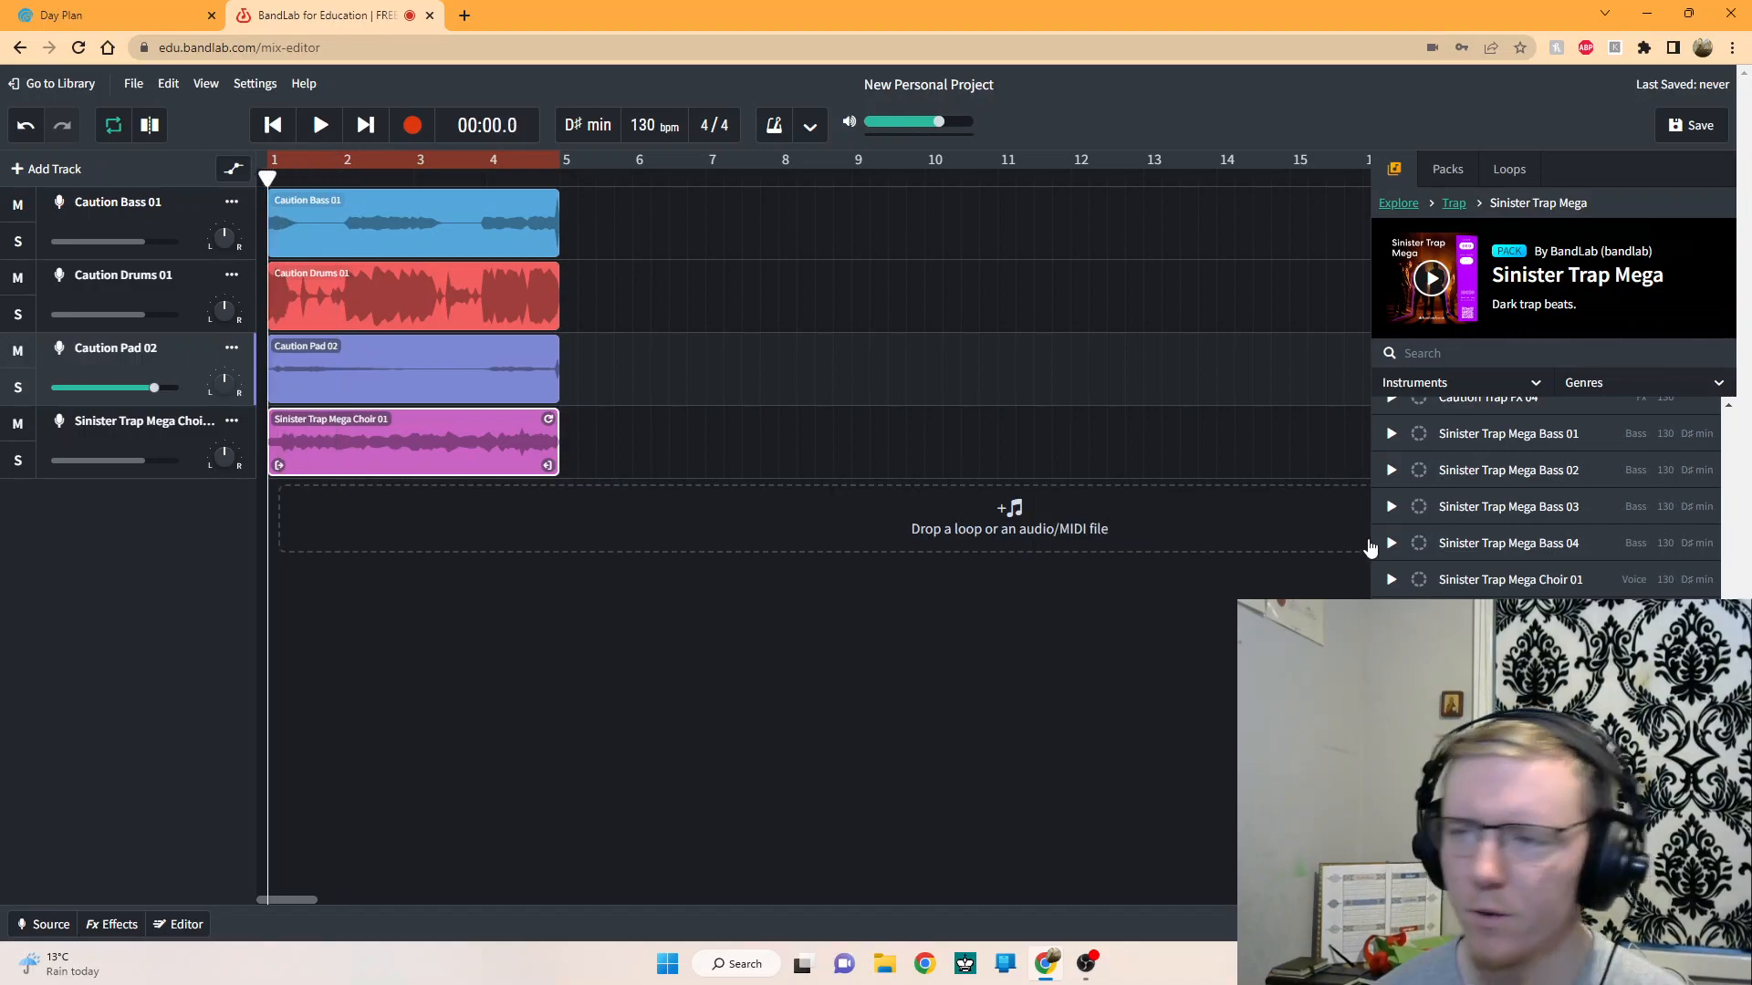
- Preview the Caution Piano 01 loop and stop it
scroll(1551, 502, up, 10)
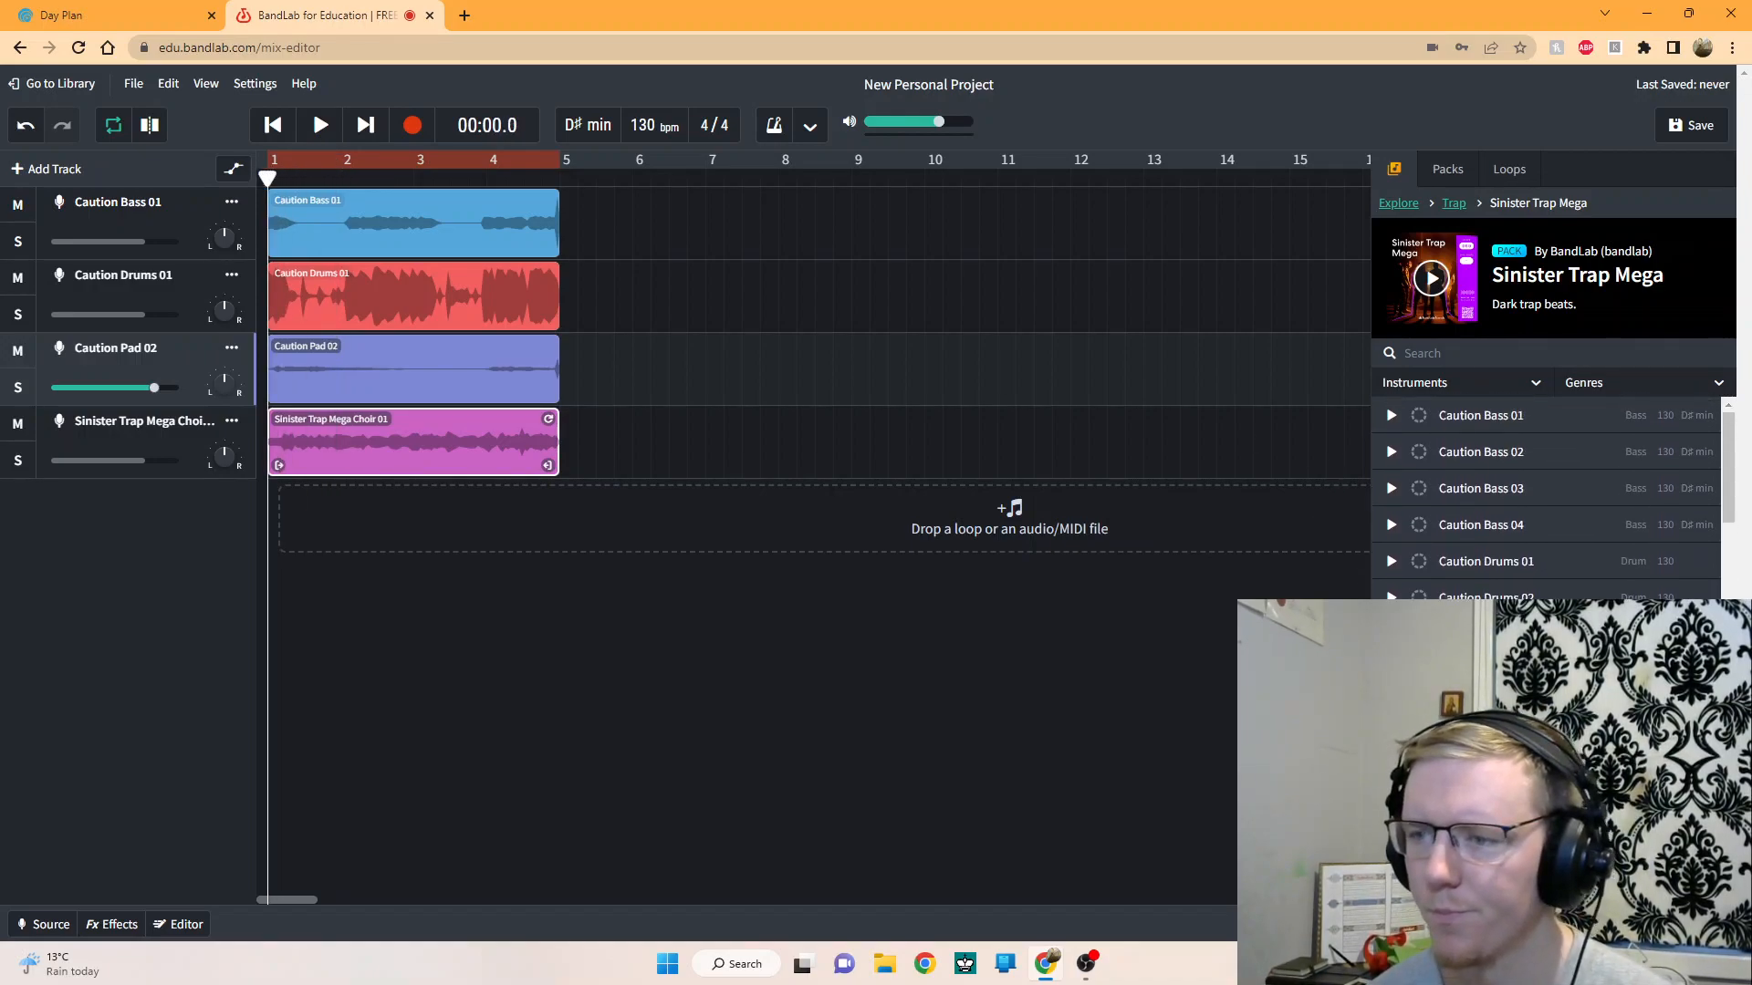
scroll(1401, 592, down, 4)
click(1392, 582)
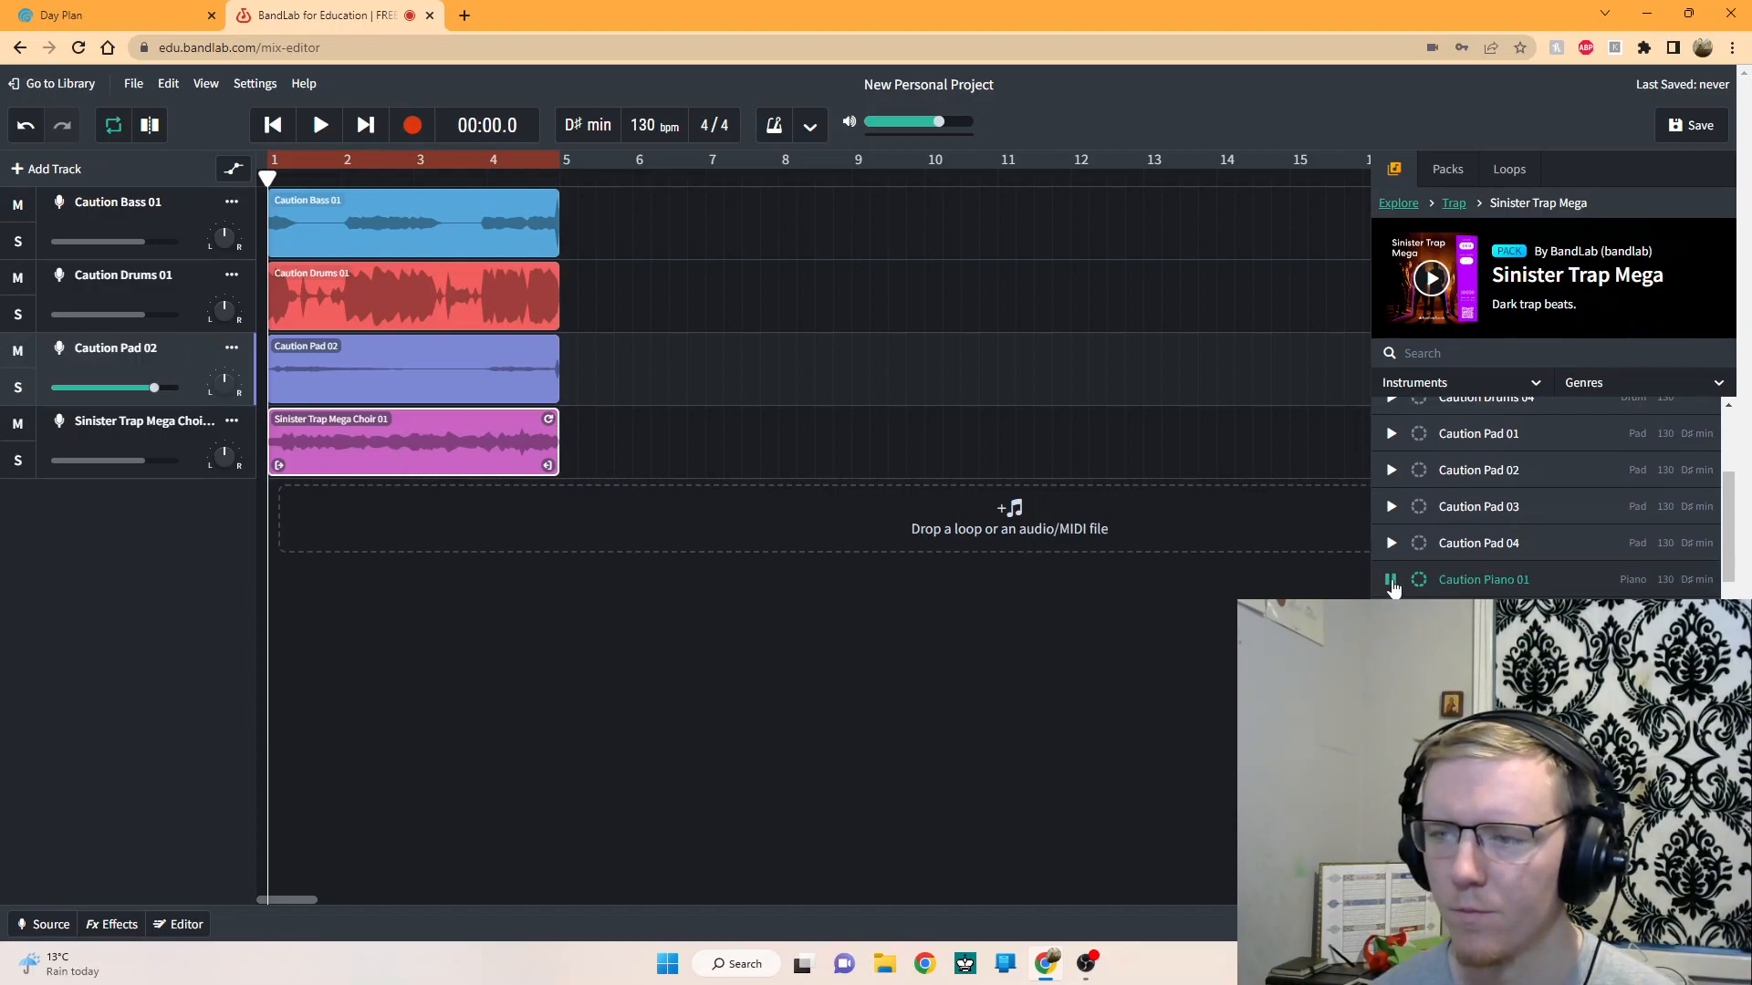
click(1392, 581)
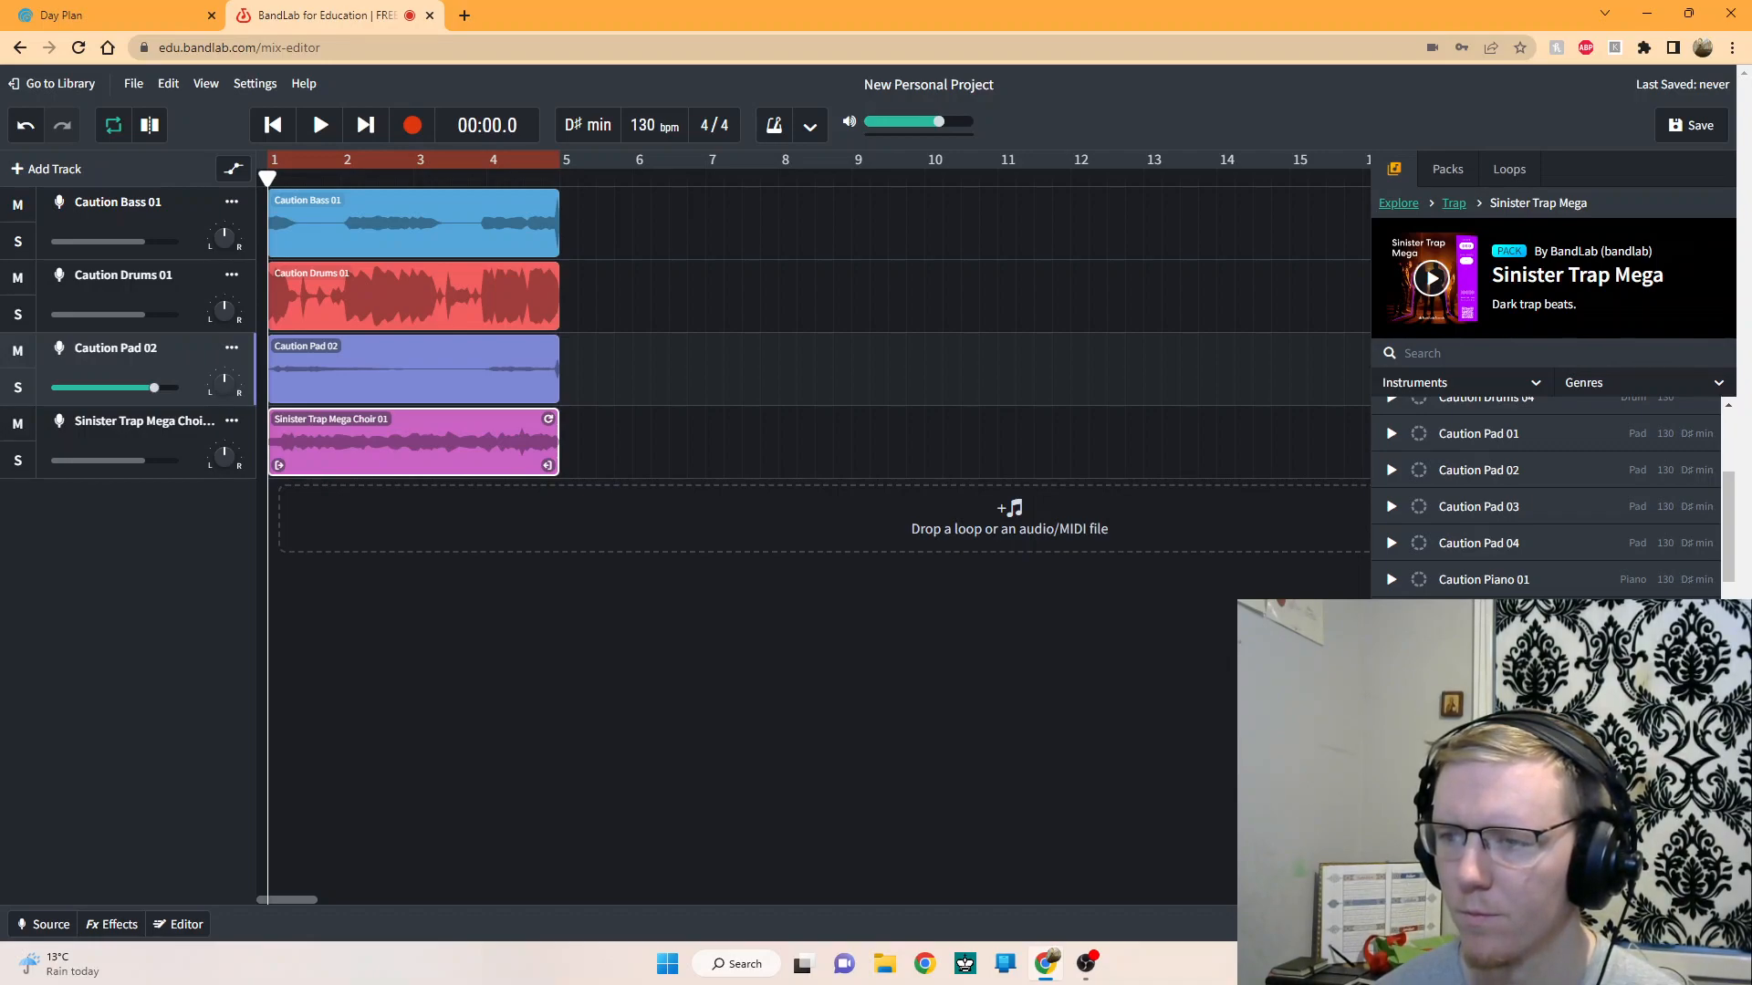
- Add the Caution Piano 01 loop at bar 1 on its own track below the choir and raise the track's volume slightly
drag(1483, 581, 330, 522)
drag(456, 555, 355, 535)
drag(140, 536, 151, 538)
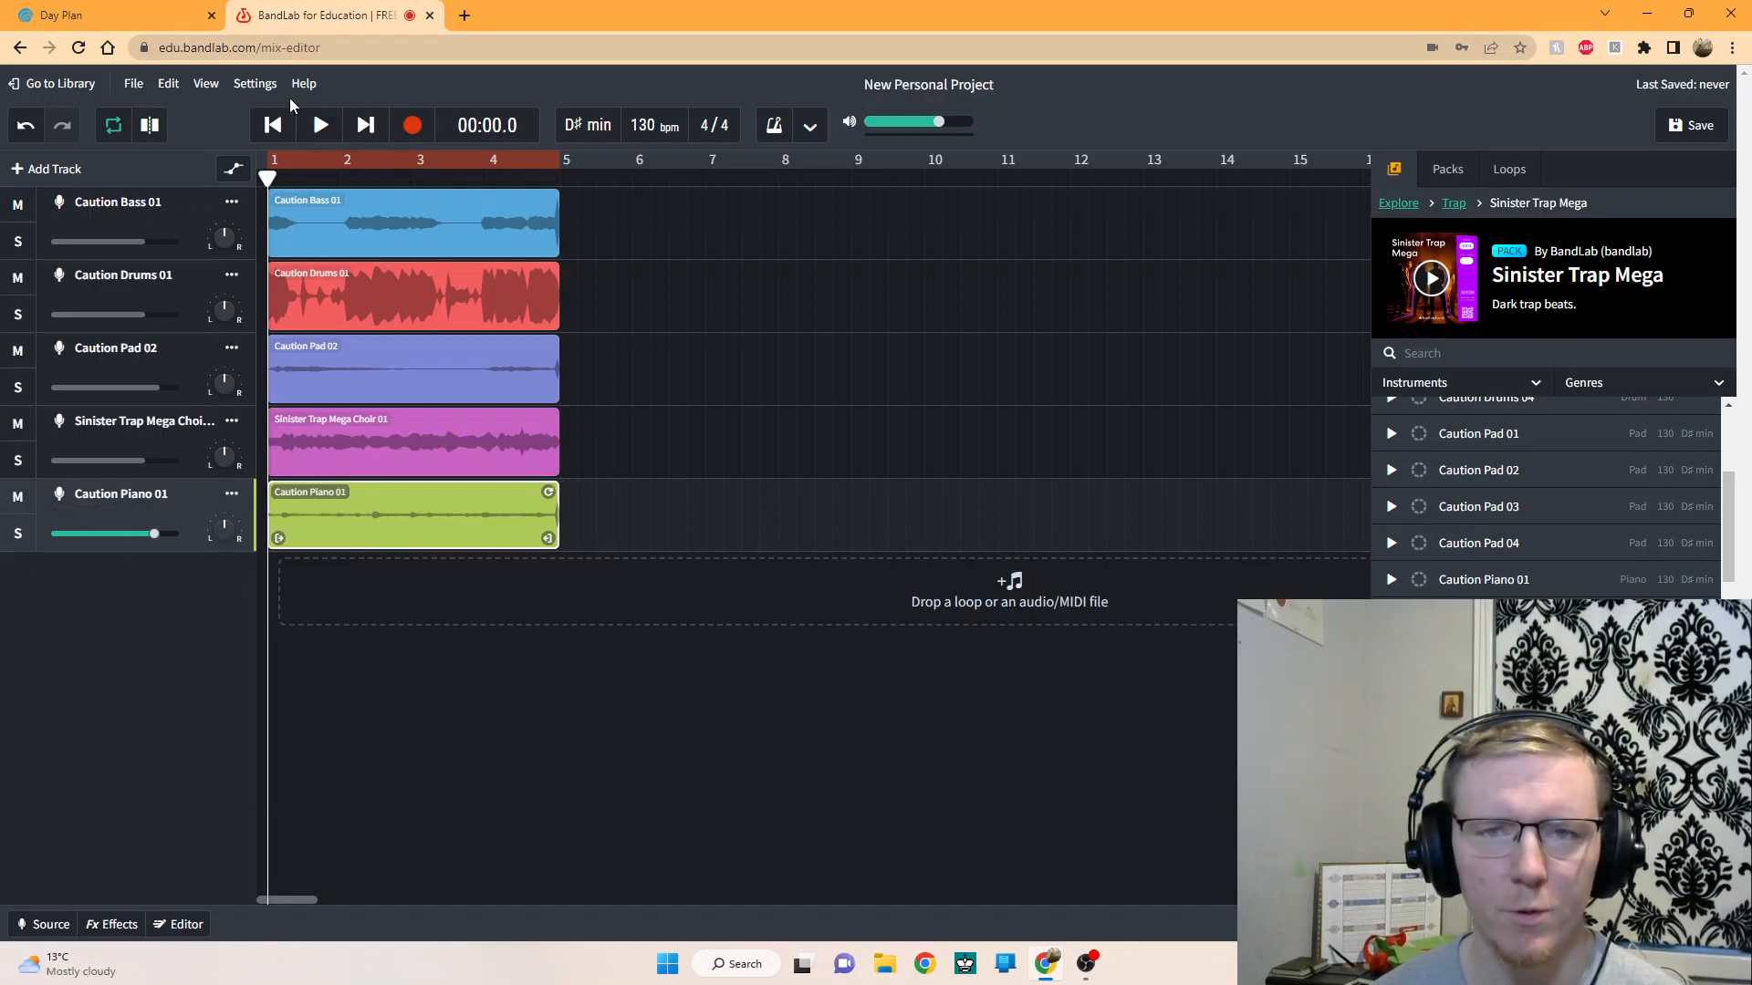
- Play all five tracks together from bar 1, including the new piano loop, and pause playback
click(321, 128)
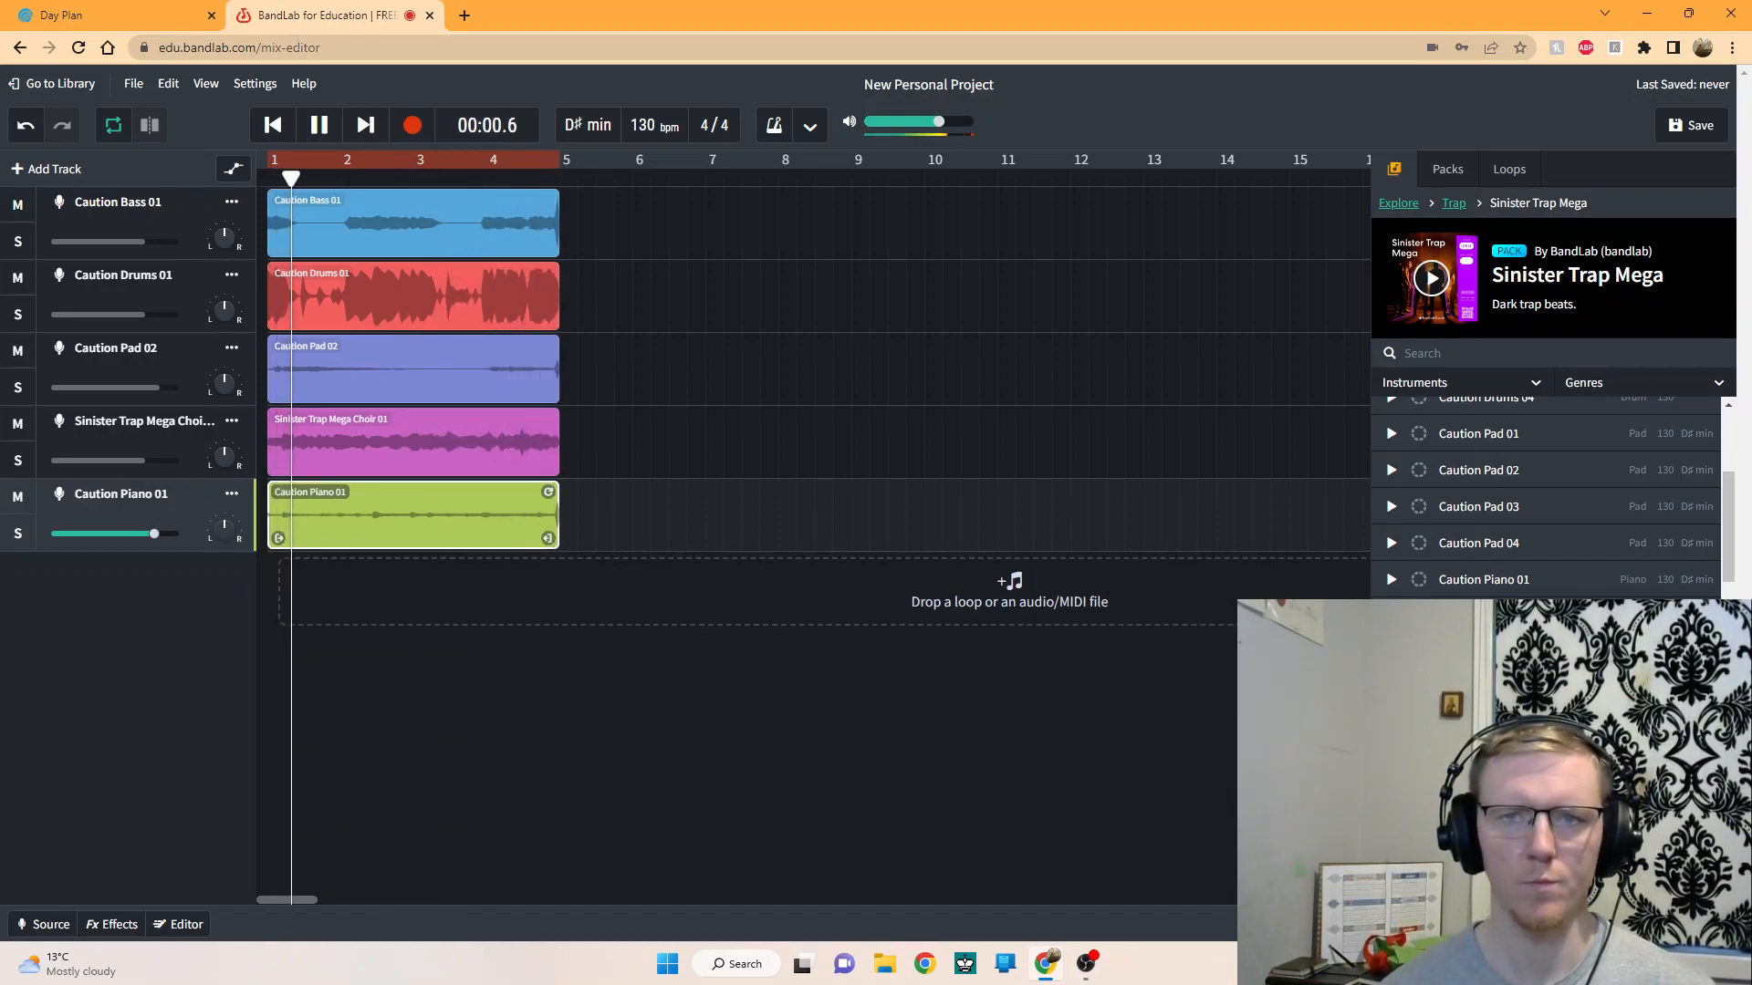
key(space)
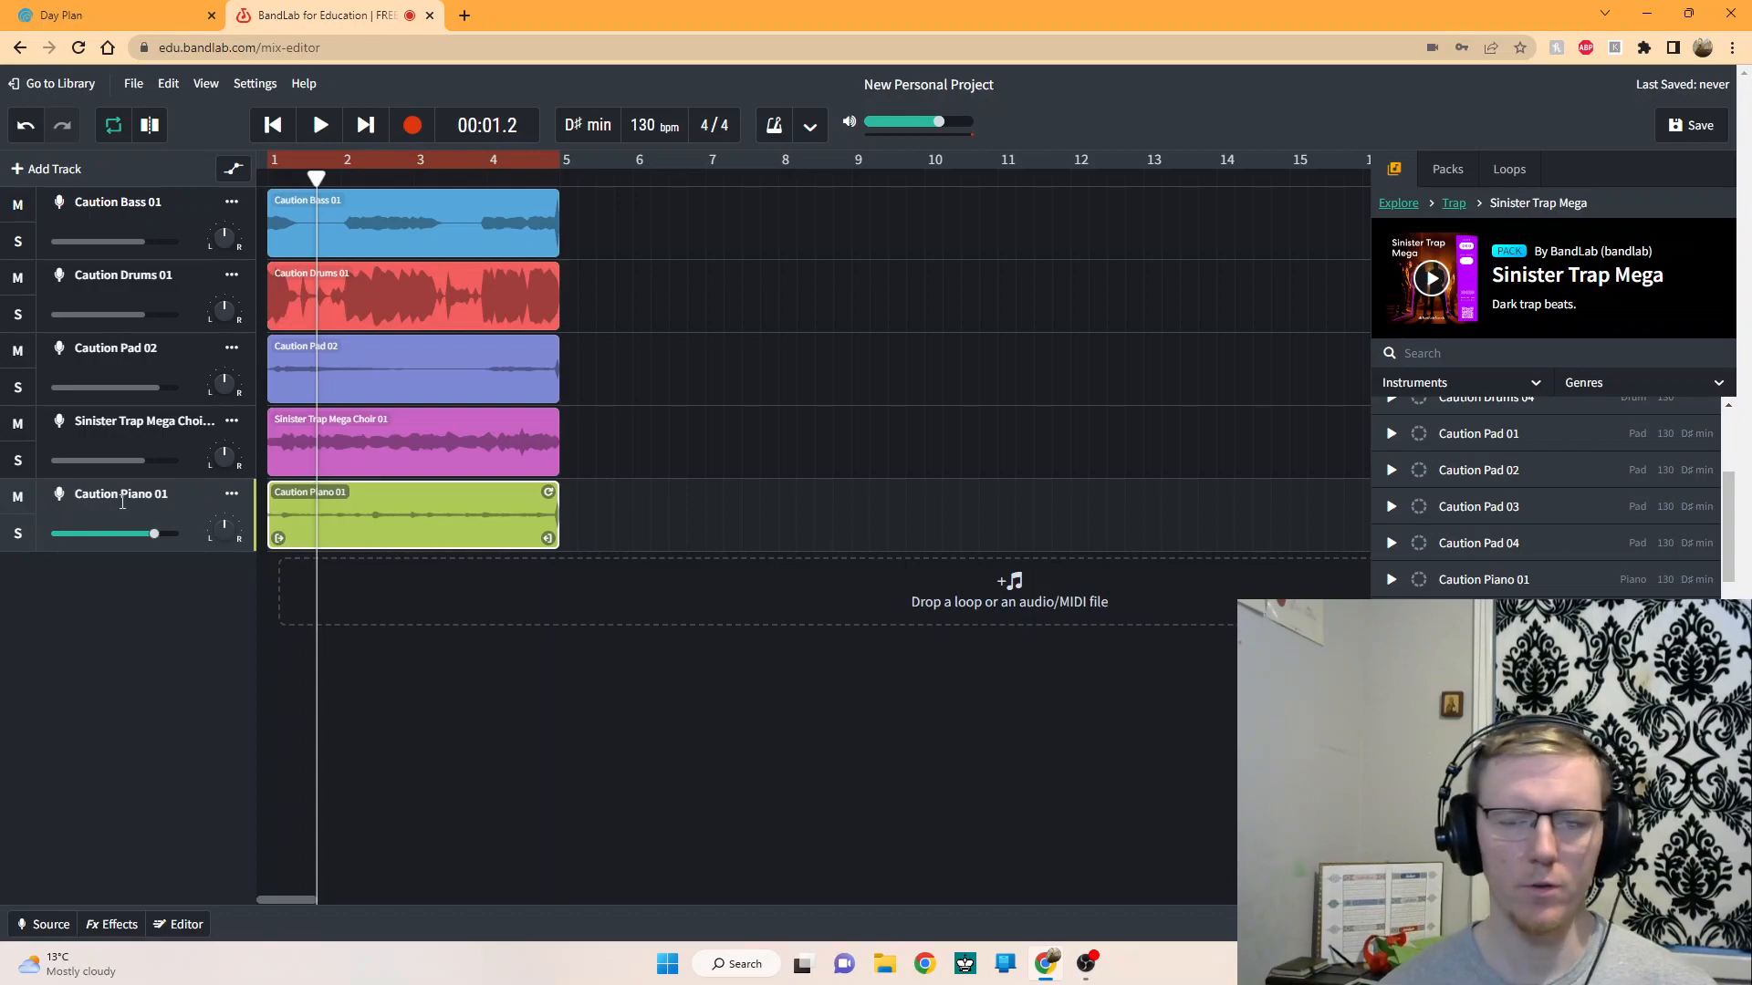
- Lower the Caution Bass 01 track's volume to about -3.1 dB and the Caution Drums 01 track's volume to about -2.9 dB
mouse_move(135, 249)
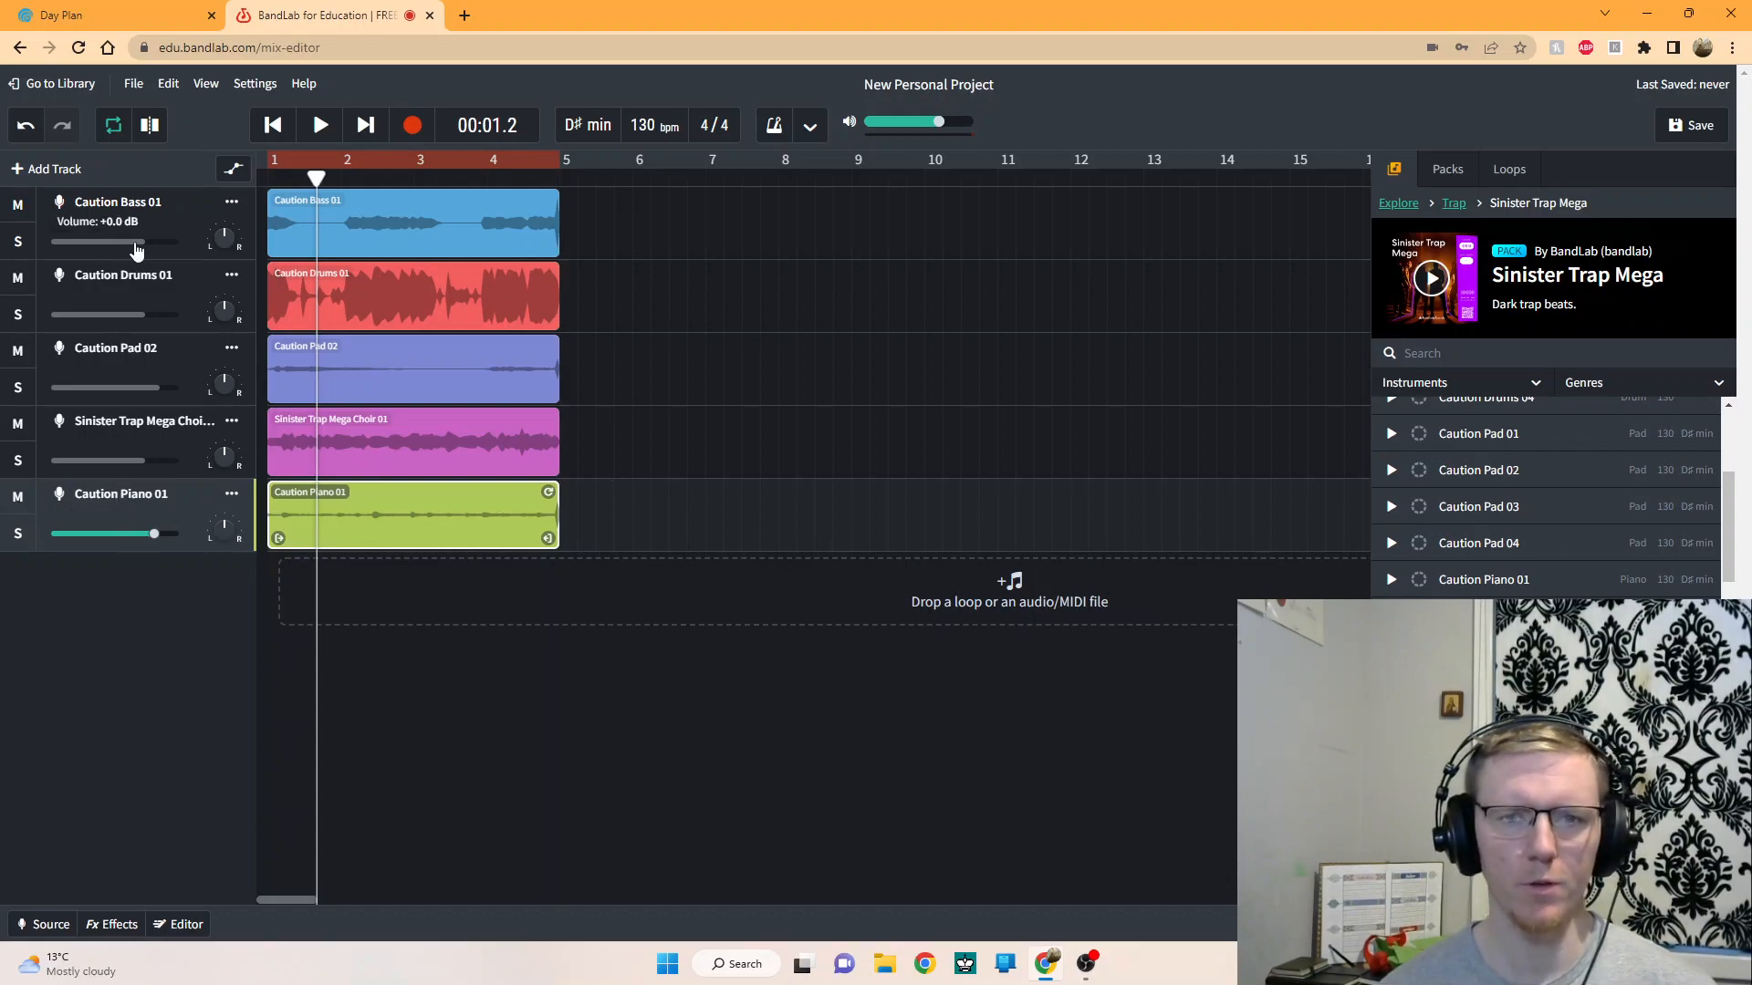
drag(143, 249, 129, 248)
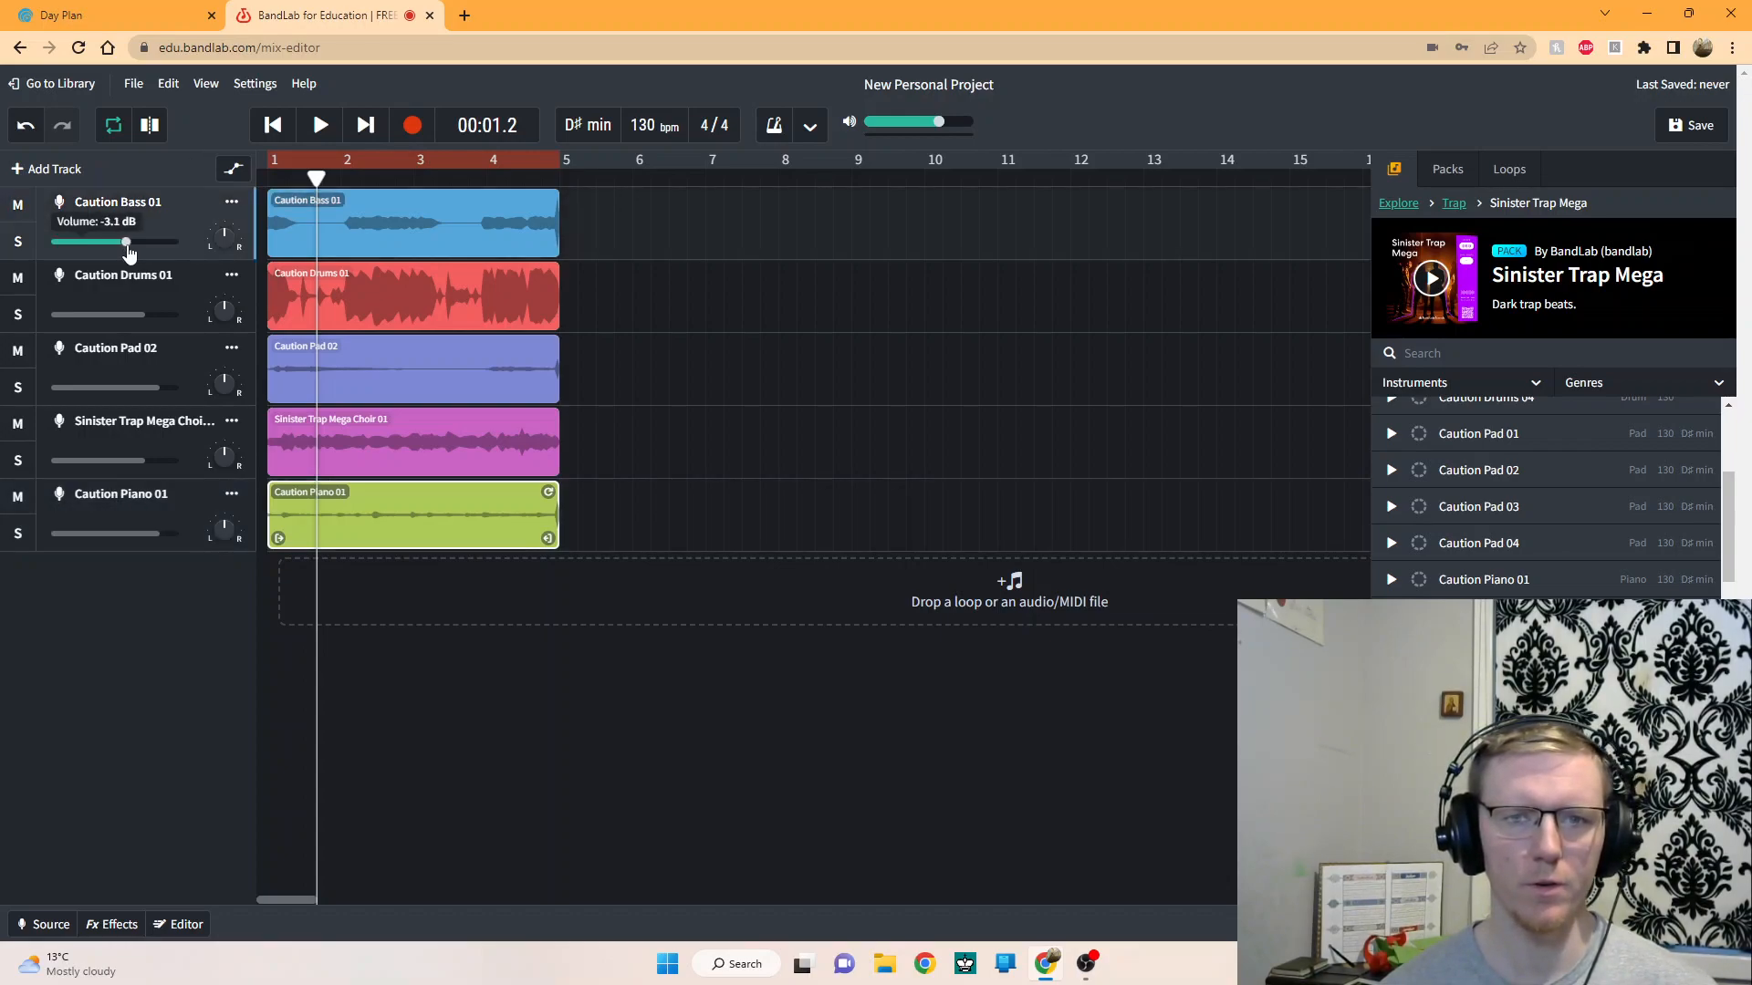
drag(144, 314, 132, 317)
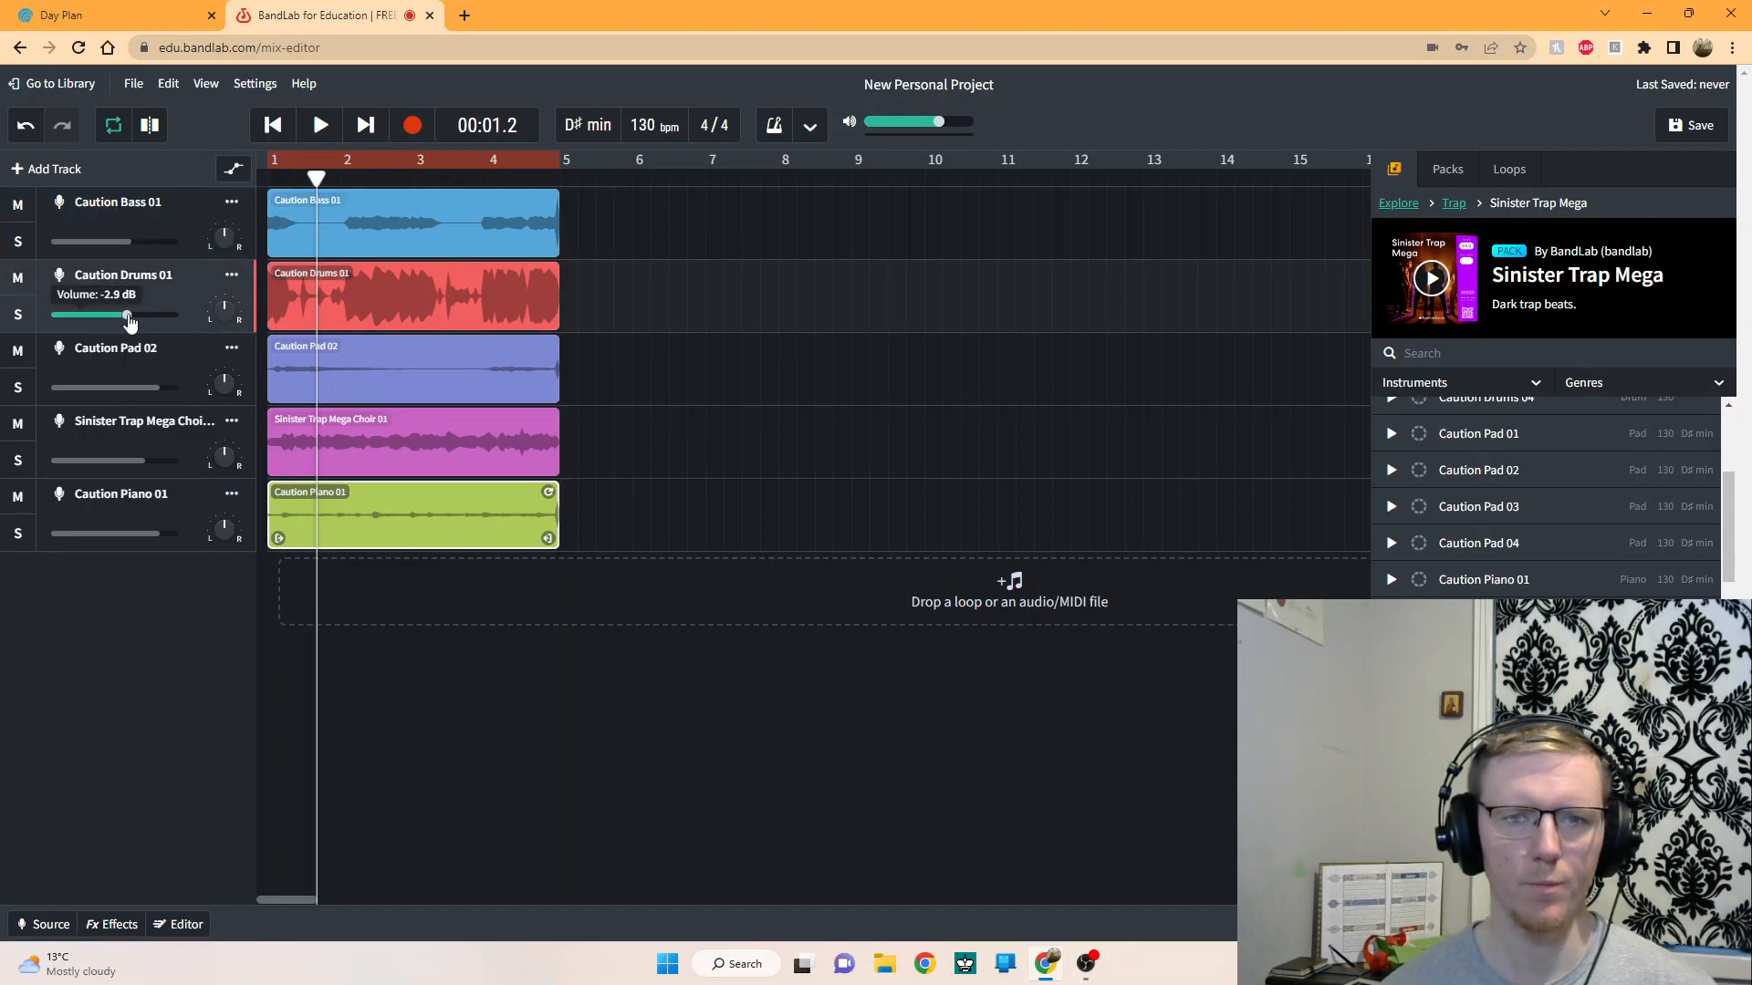
- Reduce the Caution Pad 02 track's volume to about +0.5 dB and lower the Sinister Trap Mega Choir 01 track's volume
mouse_move(147, 392)
drag(155, 395, 146, 395)
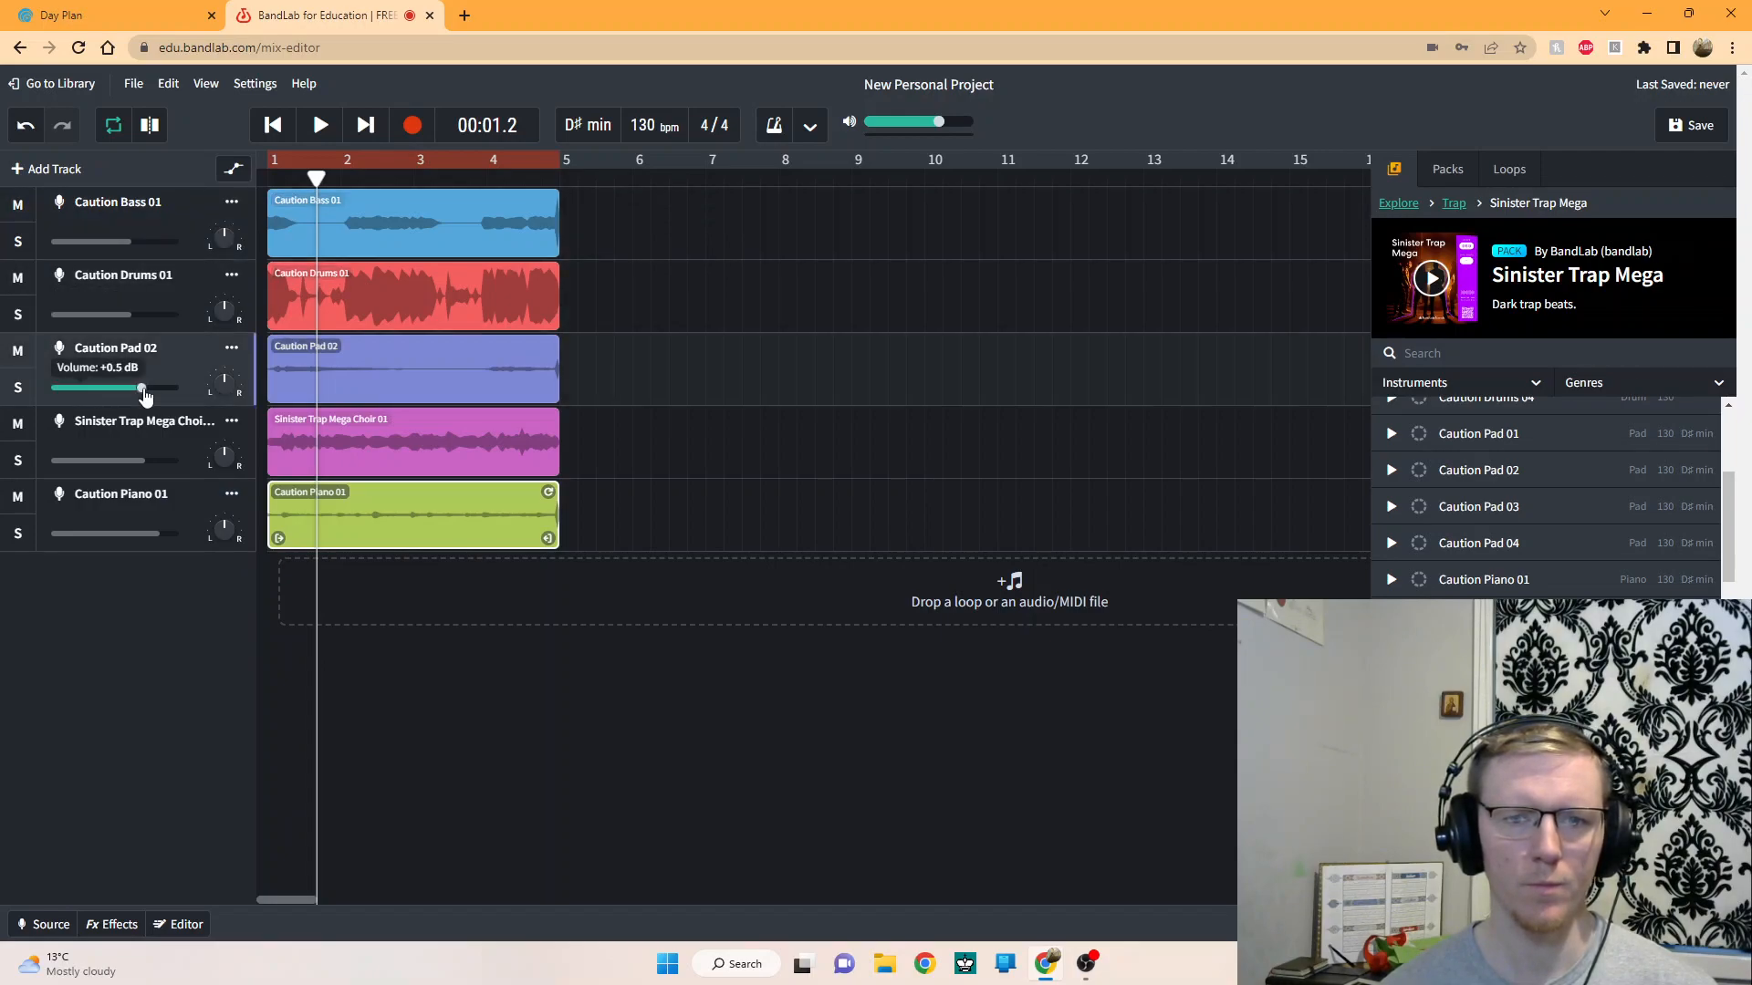
drag(144, 463, 135, 464)
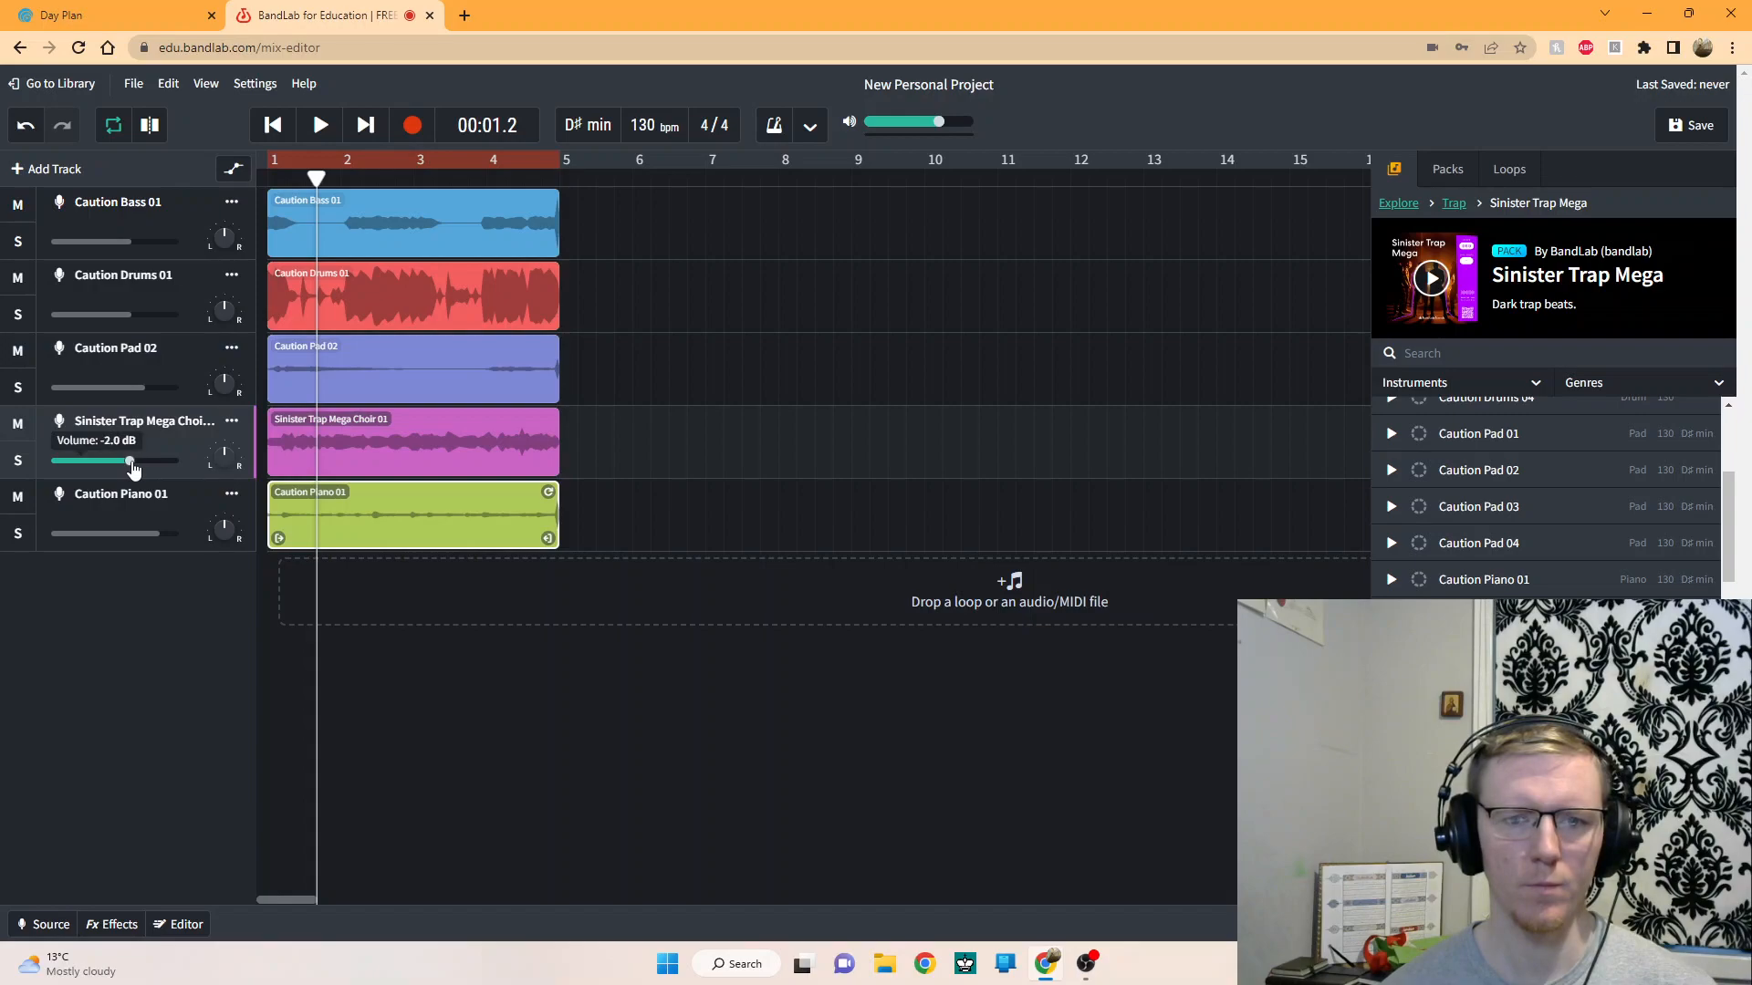
- Play the rebalanced five-track mix from the start and pause playback
click(274, 128)
click(318, 130)
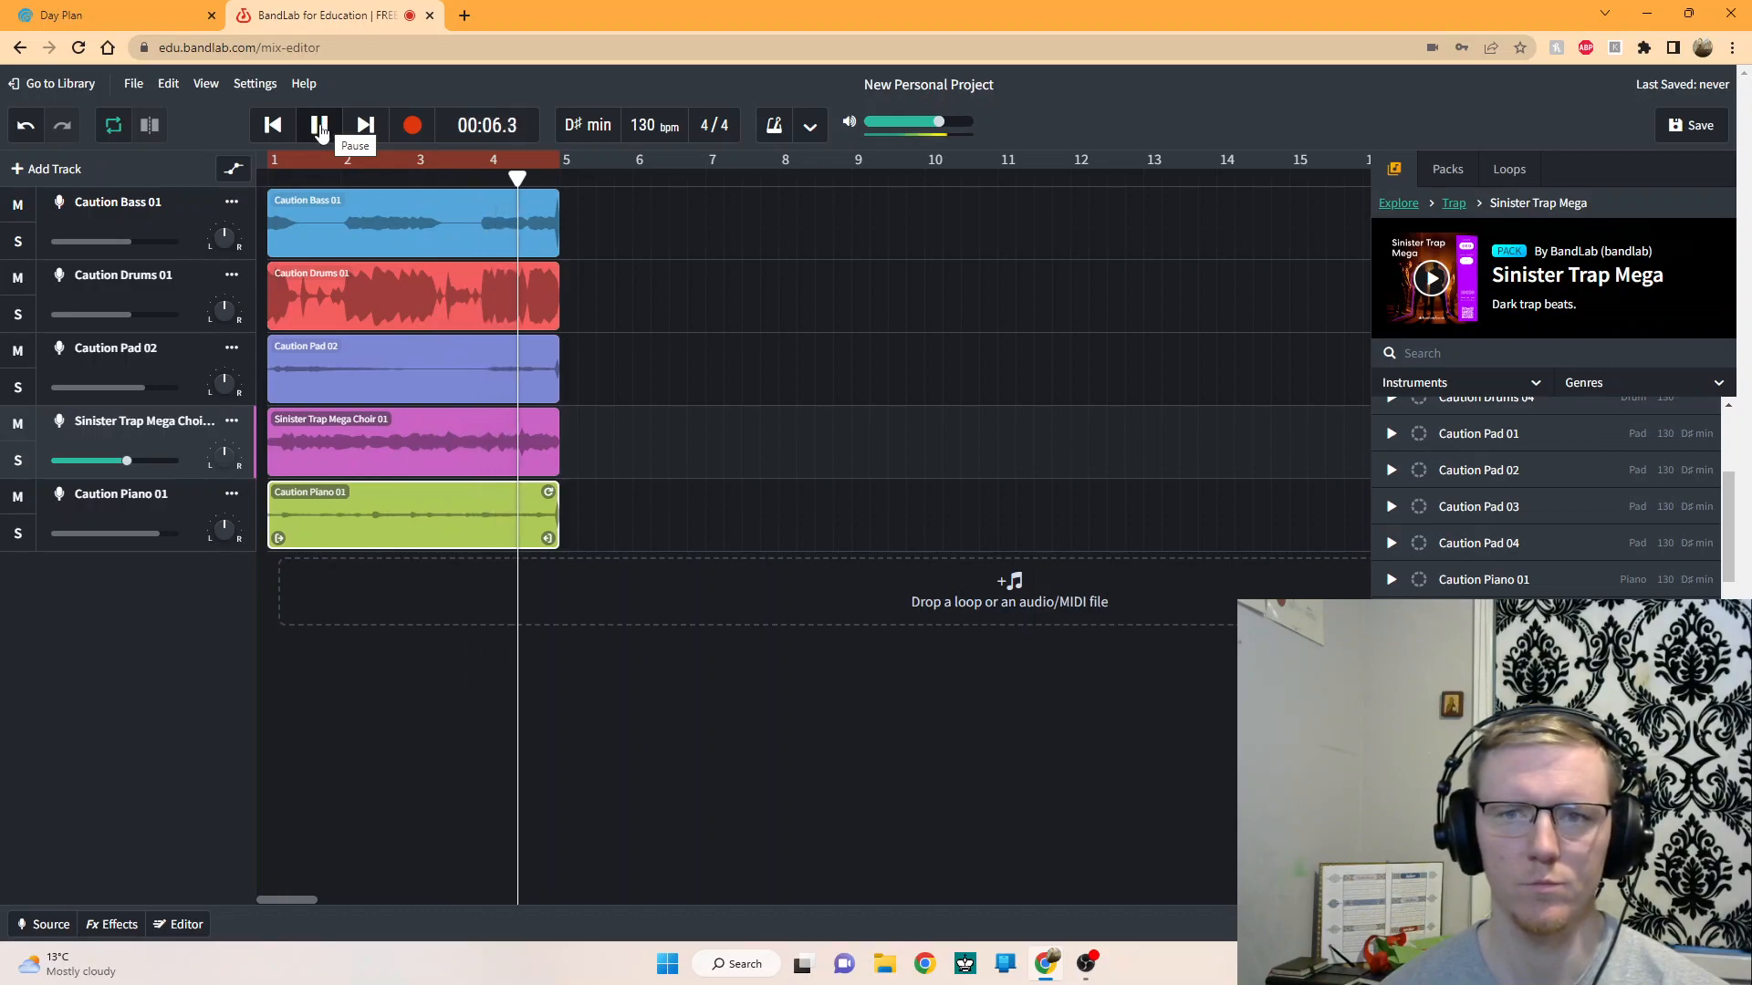
click(320, 125)
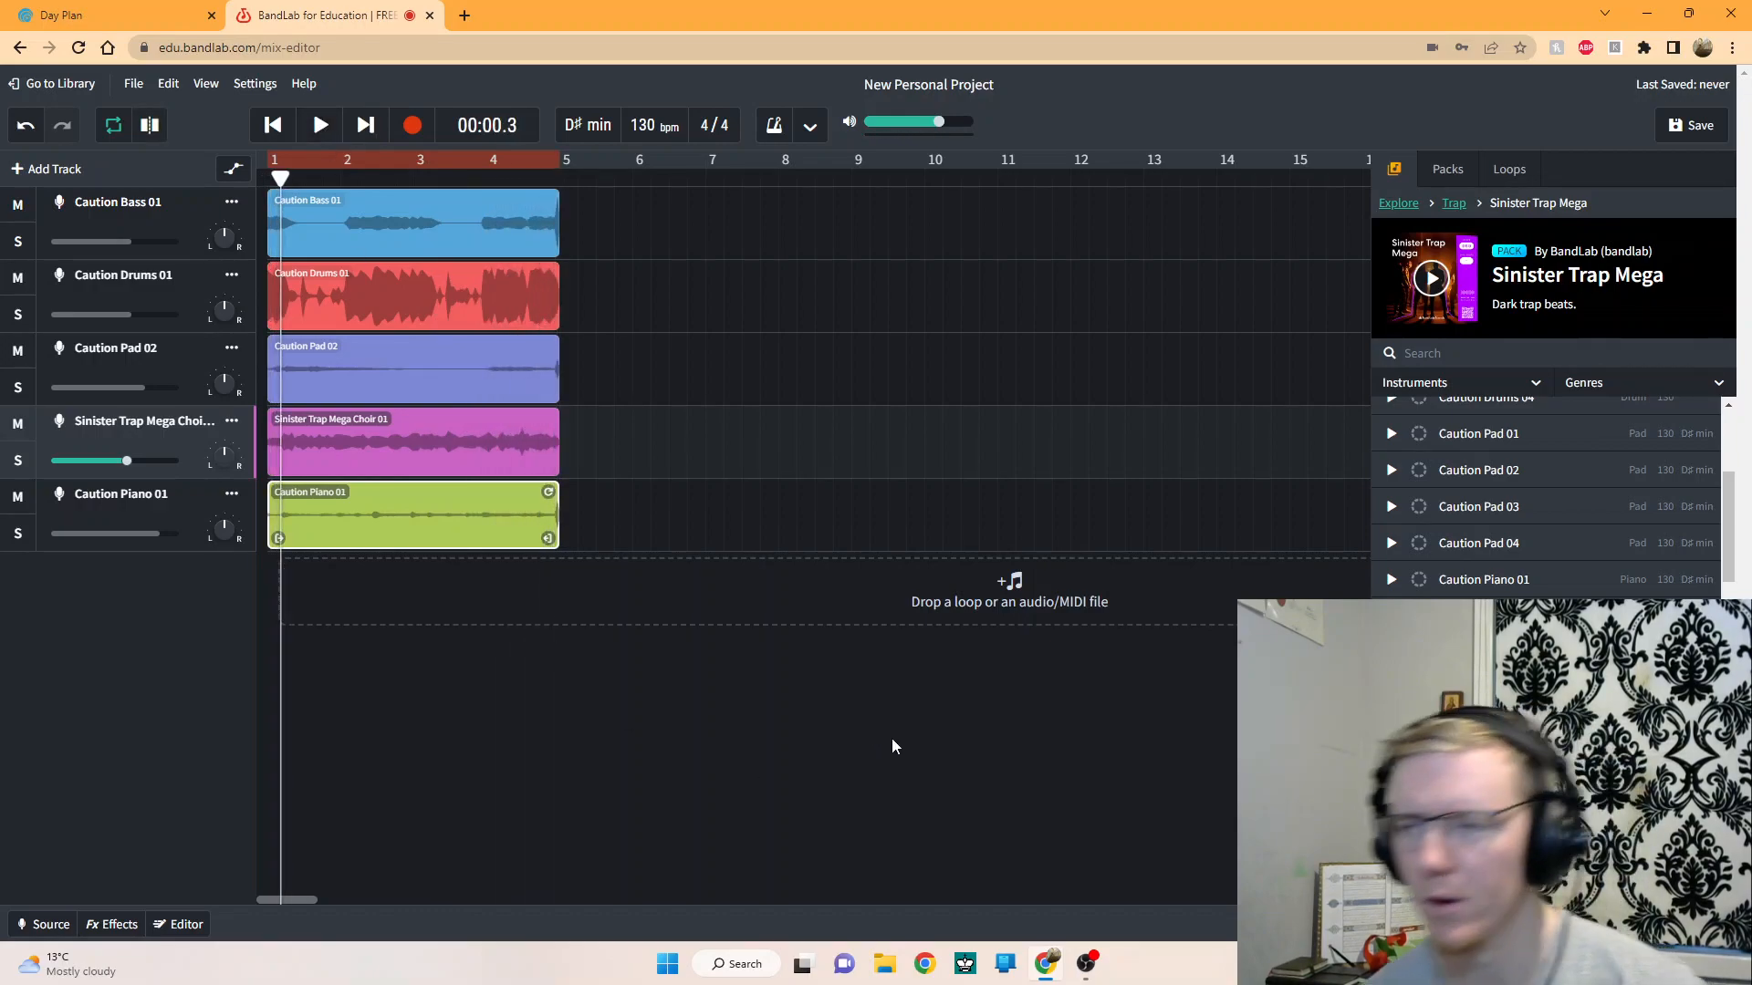